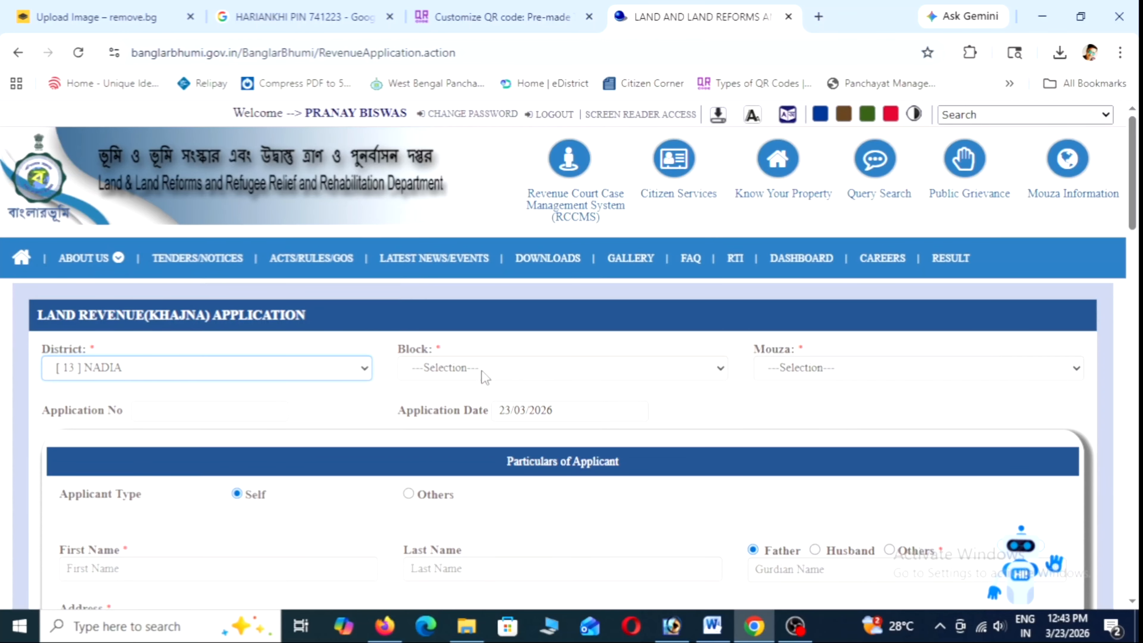
Step: Choose block [01] CHAKDAHA and mouza [167] Silinda for district NADIA
left_click(482, 374)
left_click(495, 23)
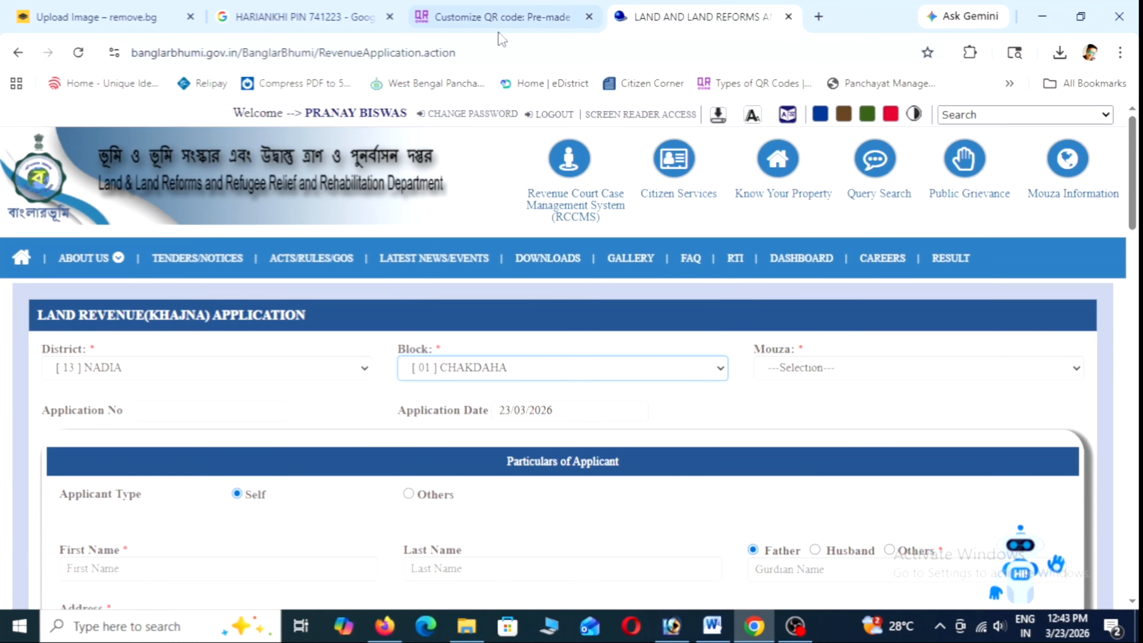
left_click(798, 372)
scroll(883, 171, "down", 20)
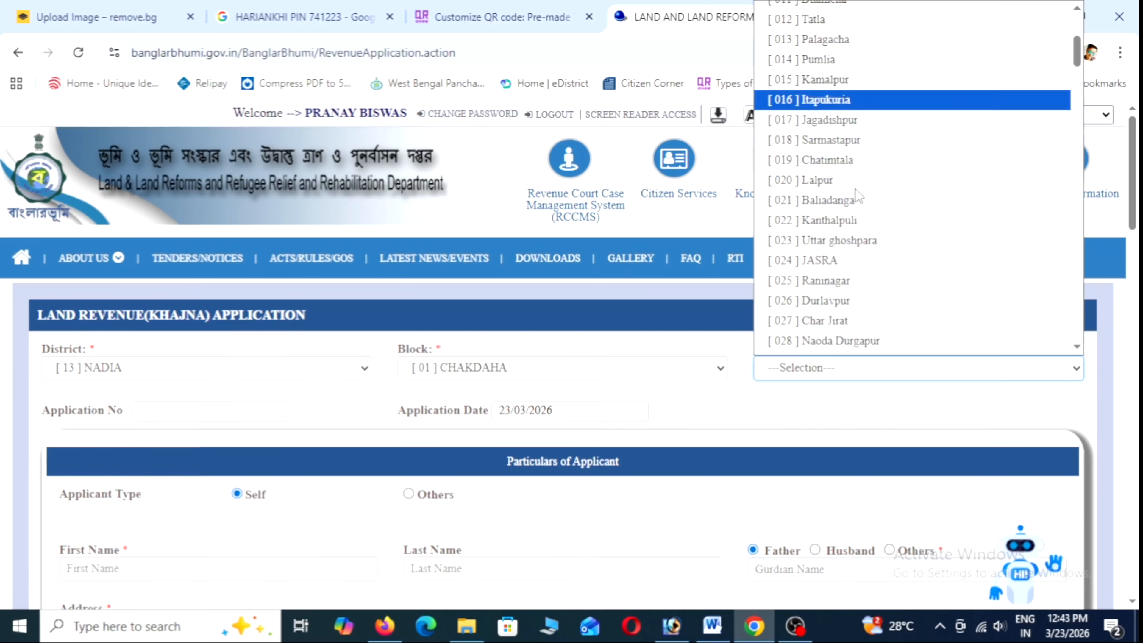
scroll(851, 212, "down", 11)
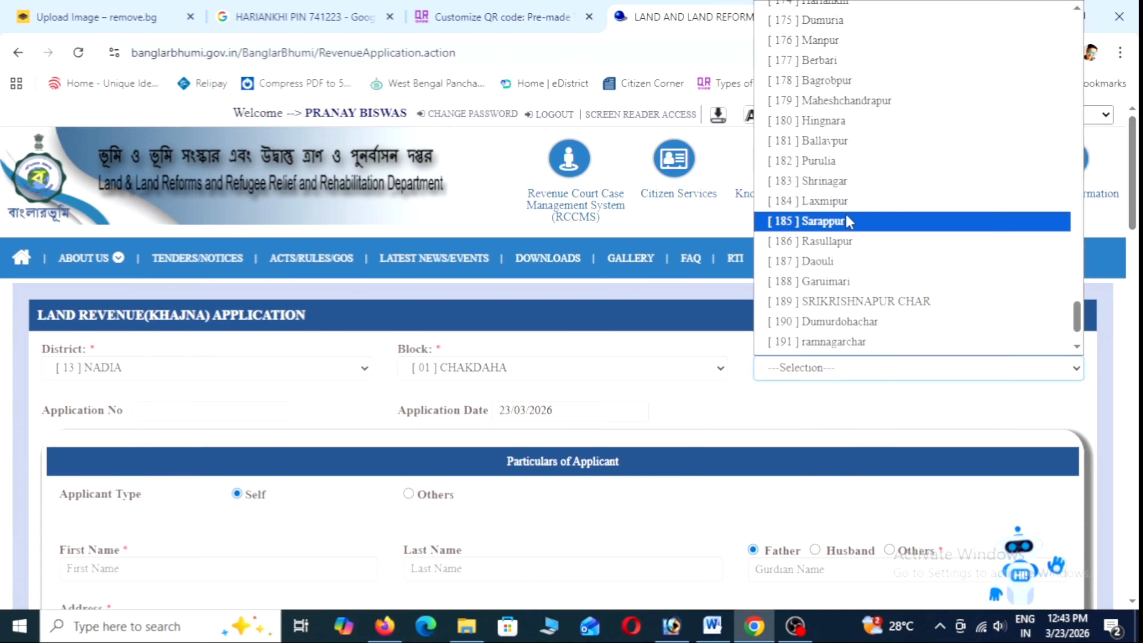
scroll(833, 220, "up", 2)
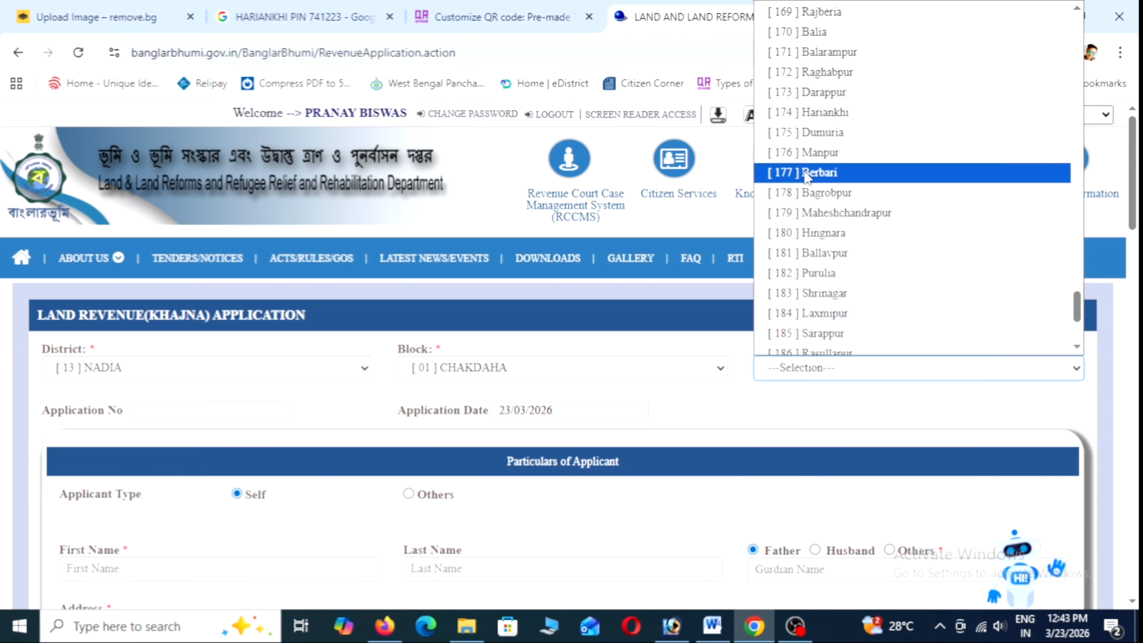
scroll(806, 176, "up", 4)
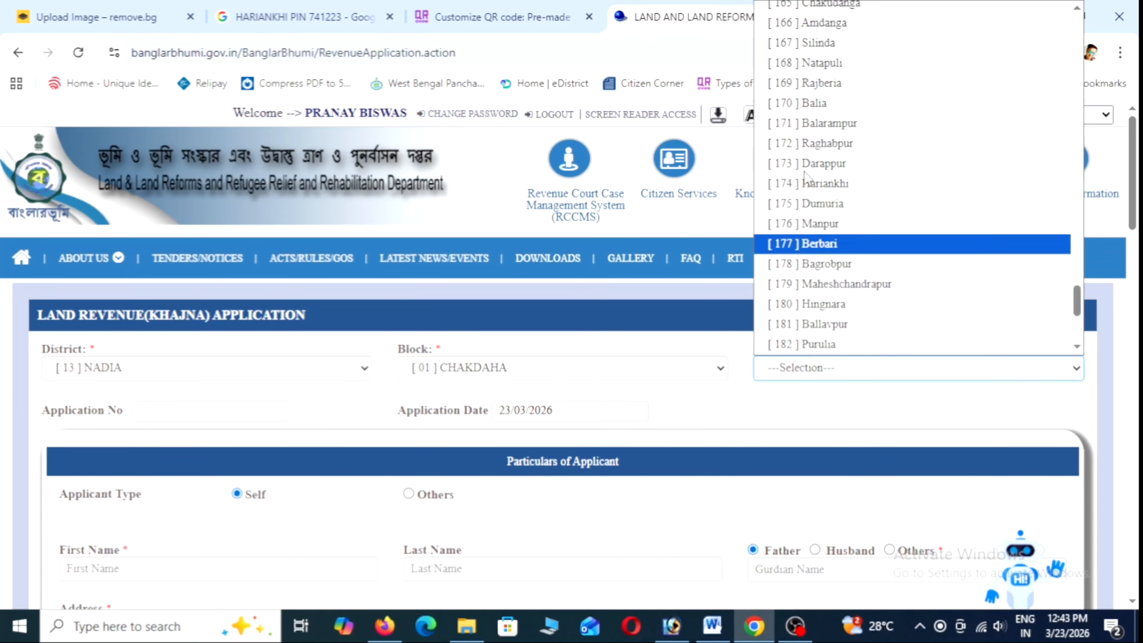
left_click(811, 199)
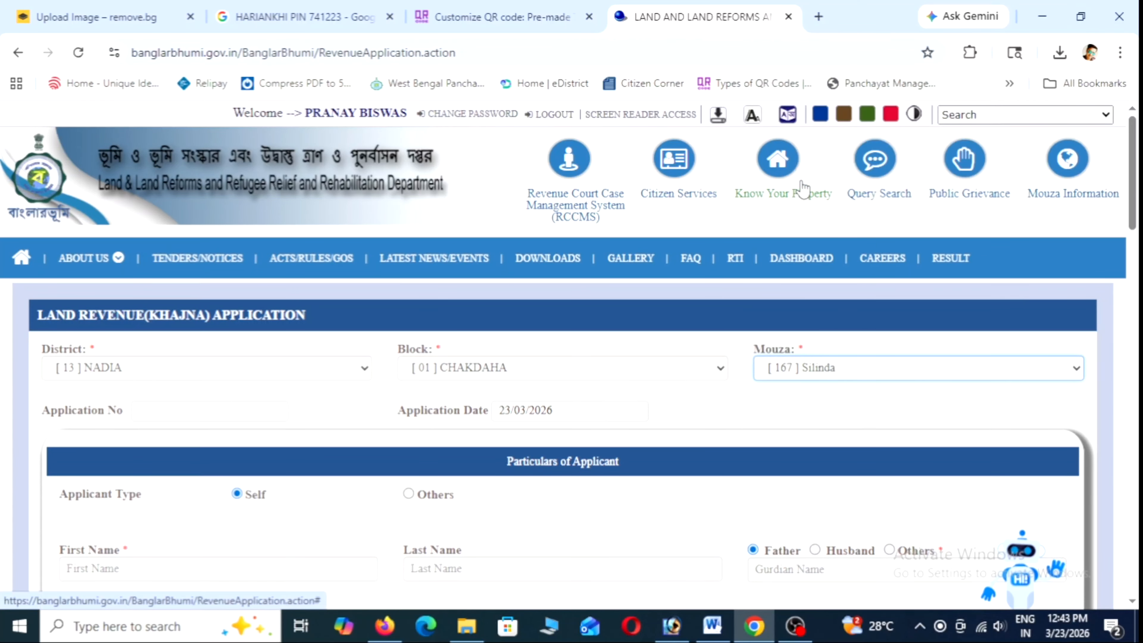
Step: Enter the applicant's first and last name, and type the father's name in Guardian Name
scroll(799, 188, "down", 5)
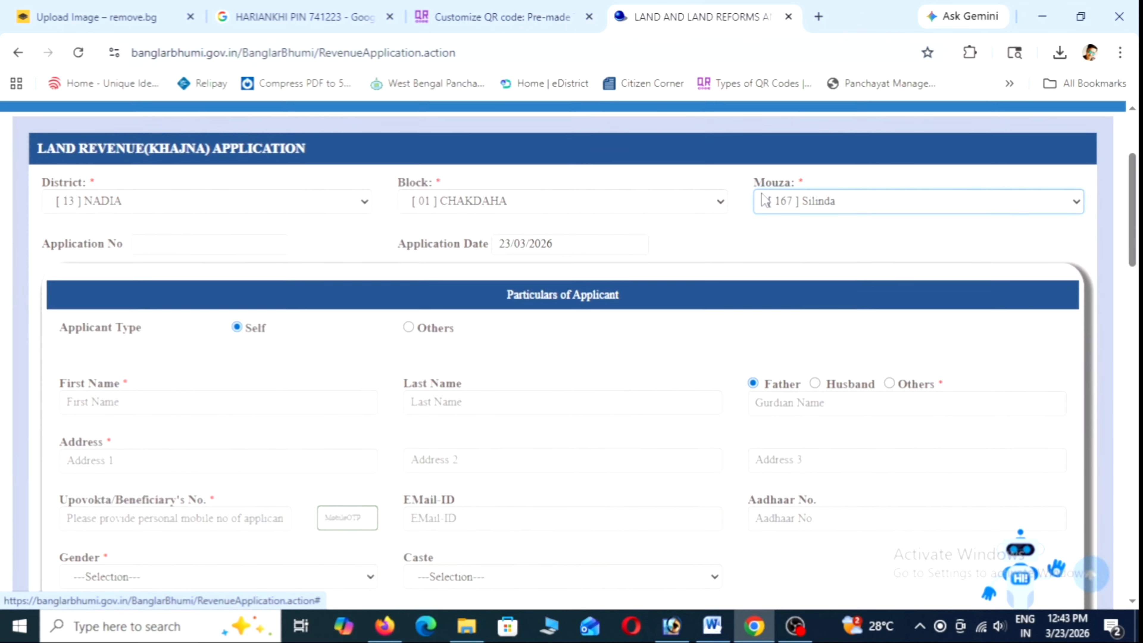
left_click(134, 296)
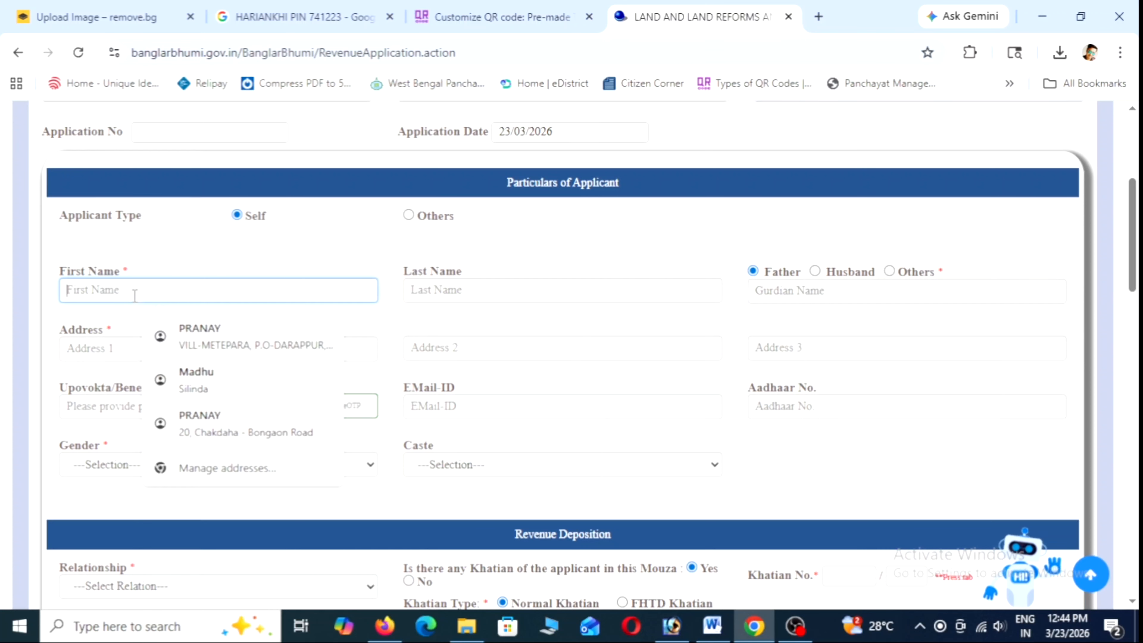
key("Tab")
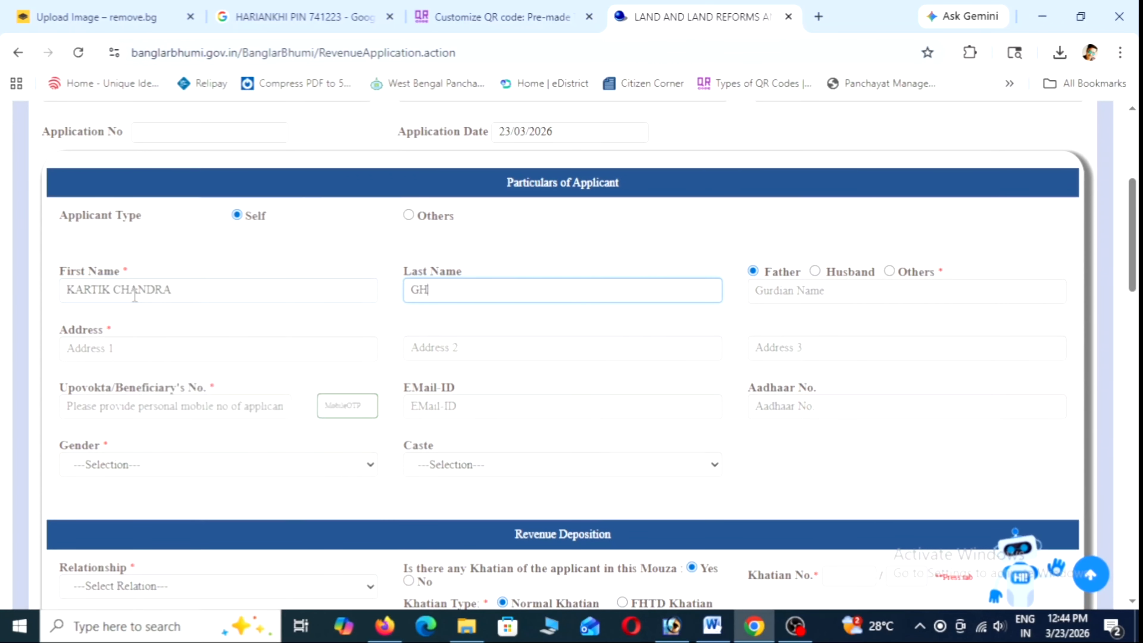
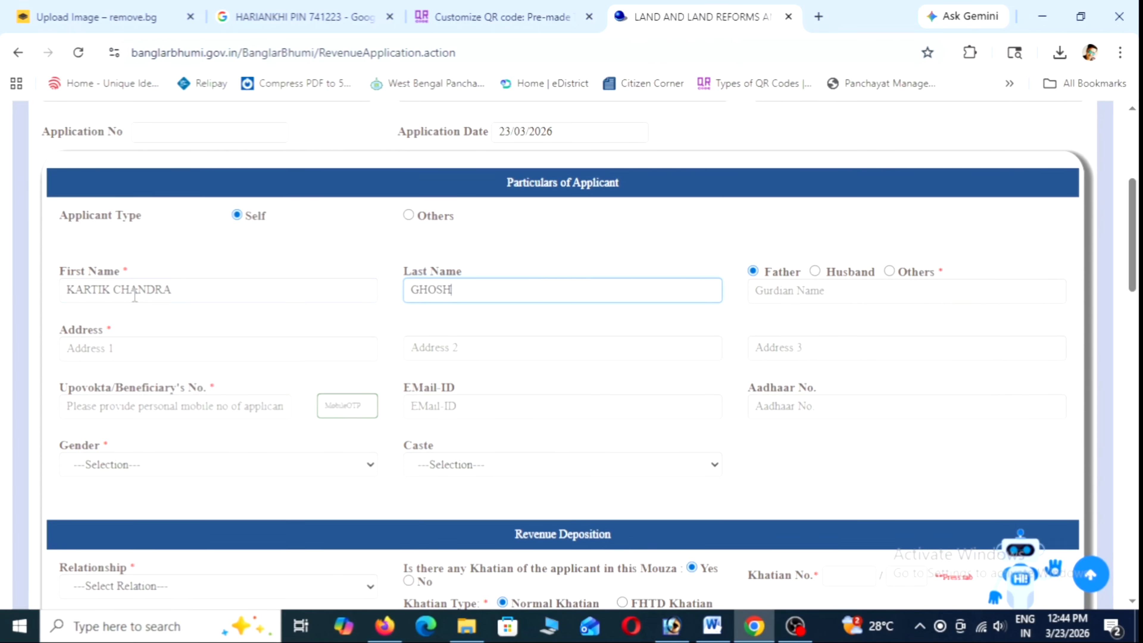
left_click(829, 291)
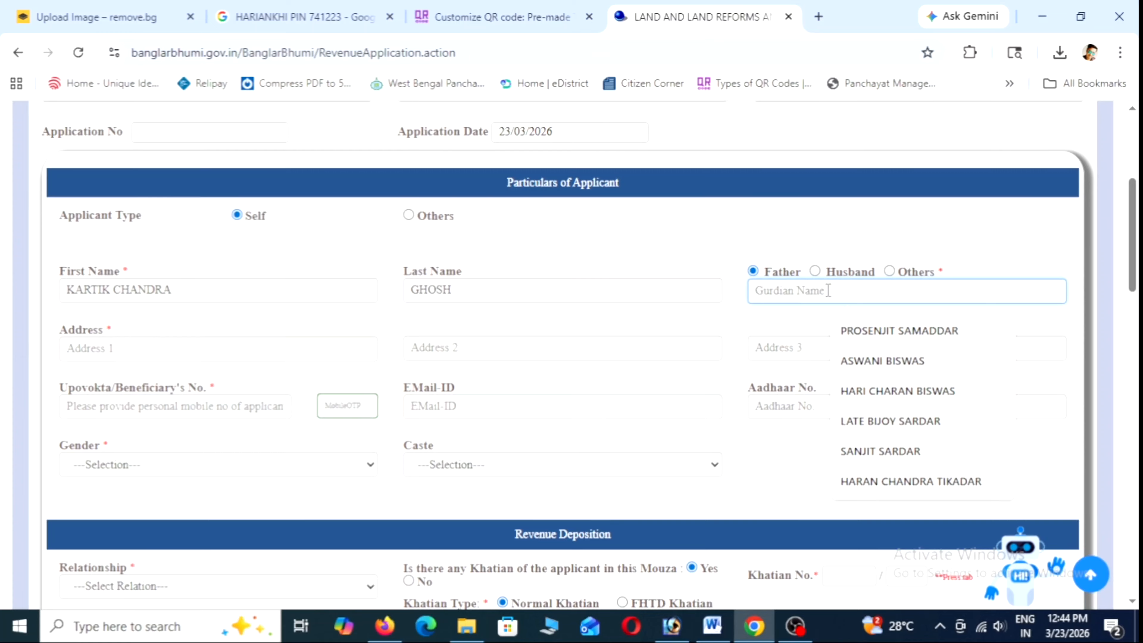
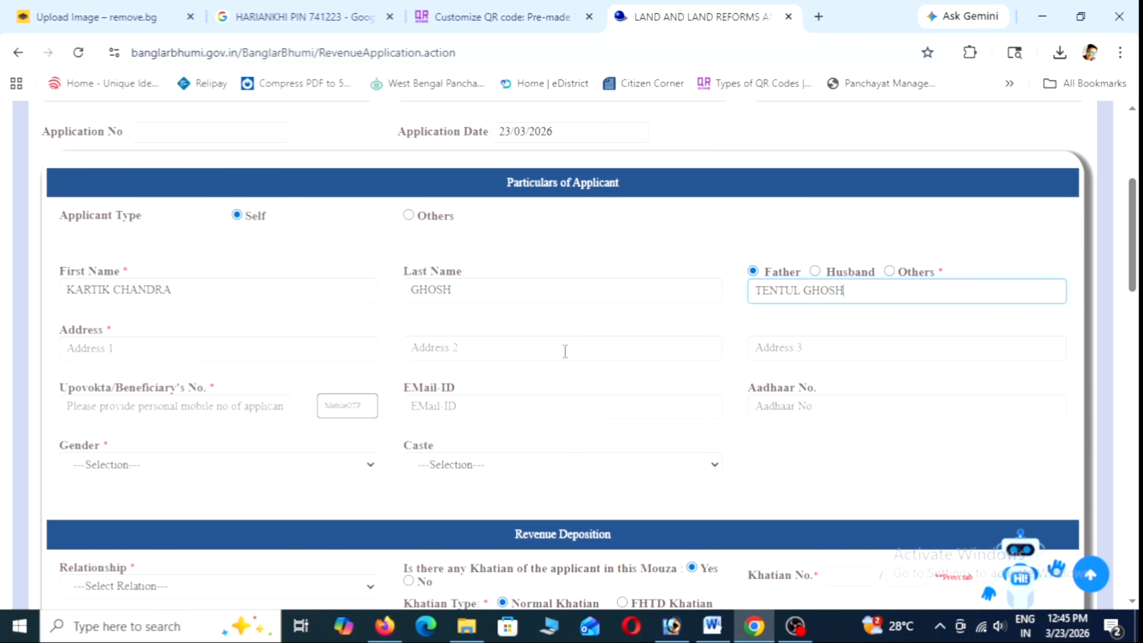
Step: Type the applicant's village, post office, police station and district across the three address lines
left_click(125, 354)
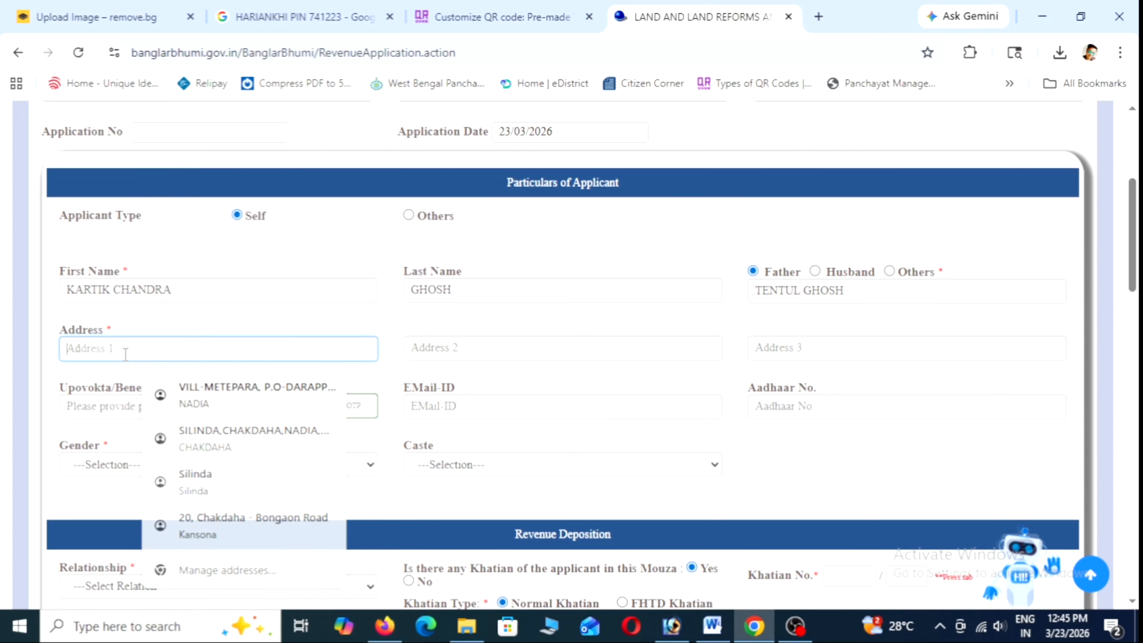
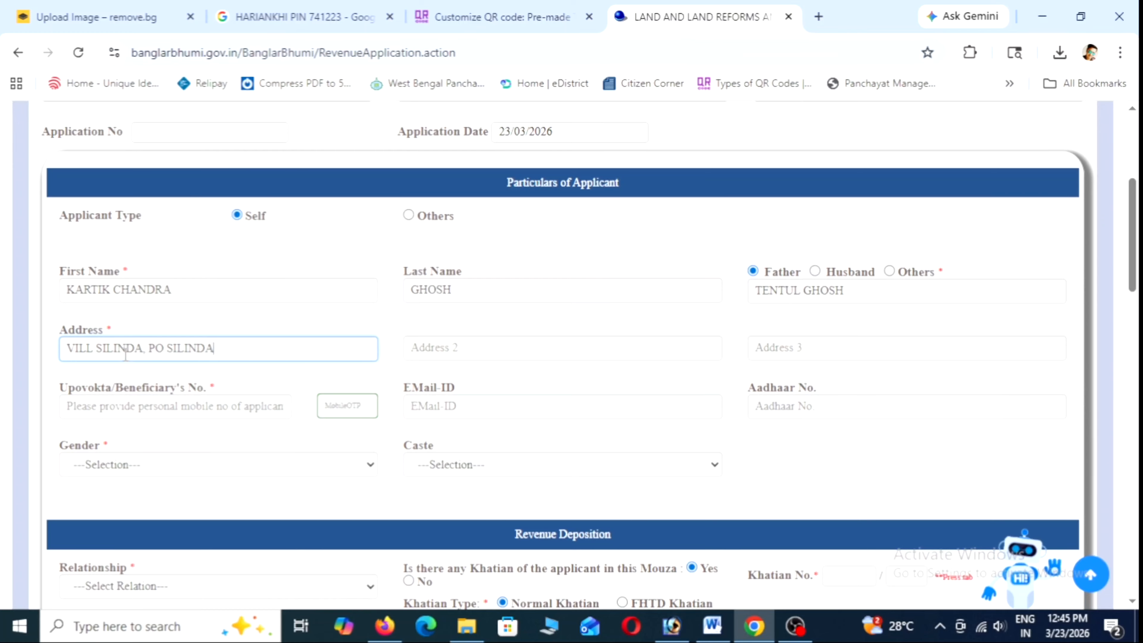
key("Tab")
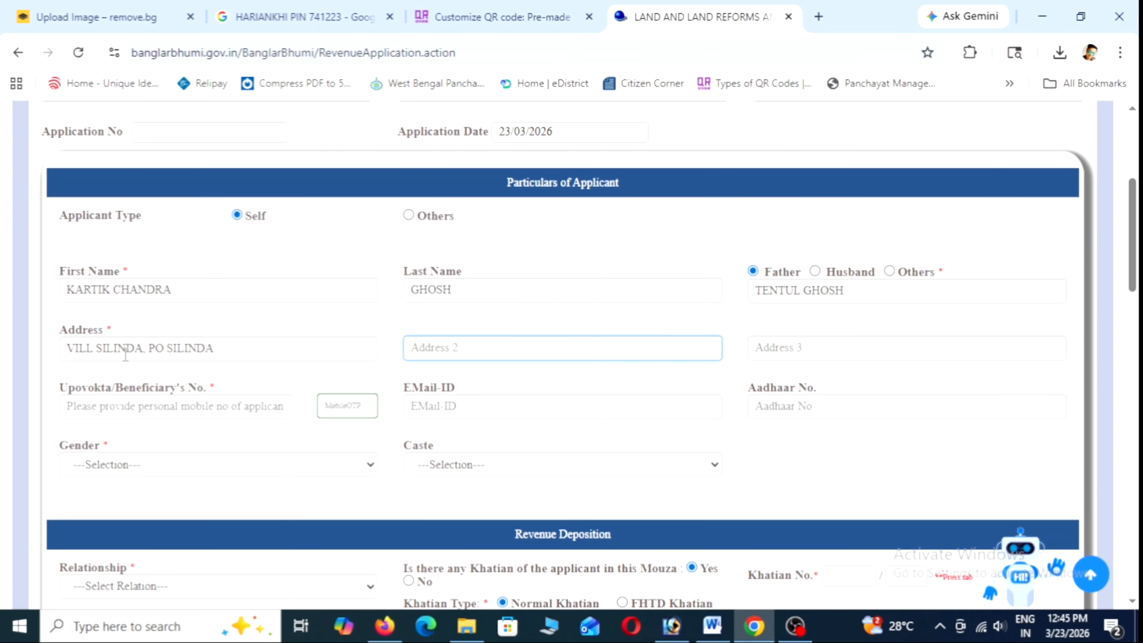
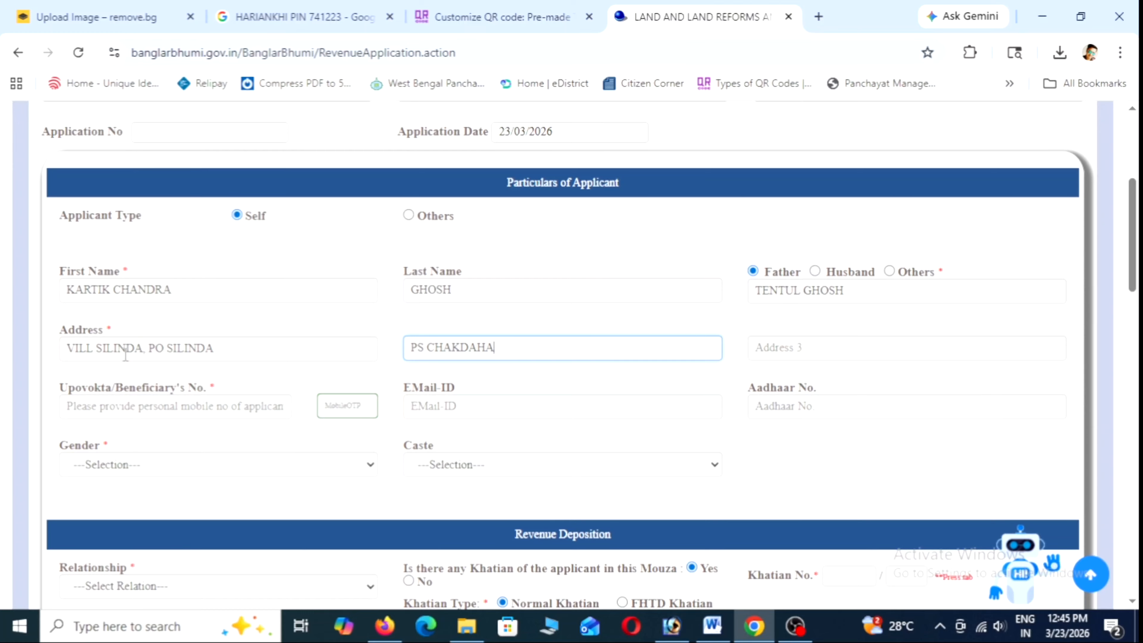
key("Tab")
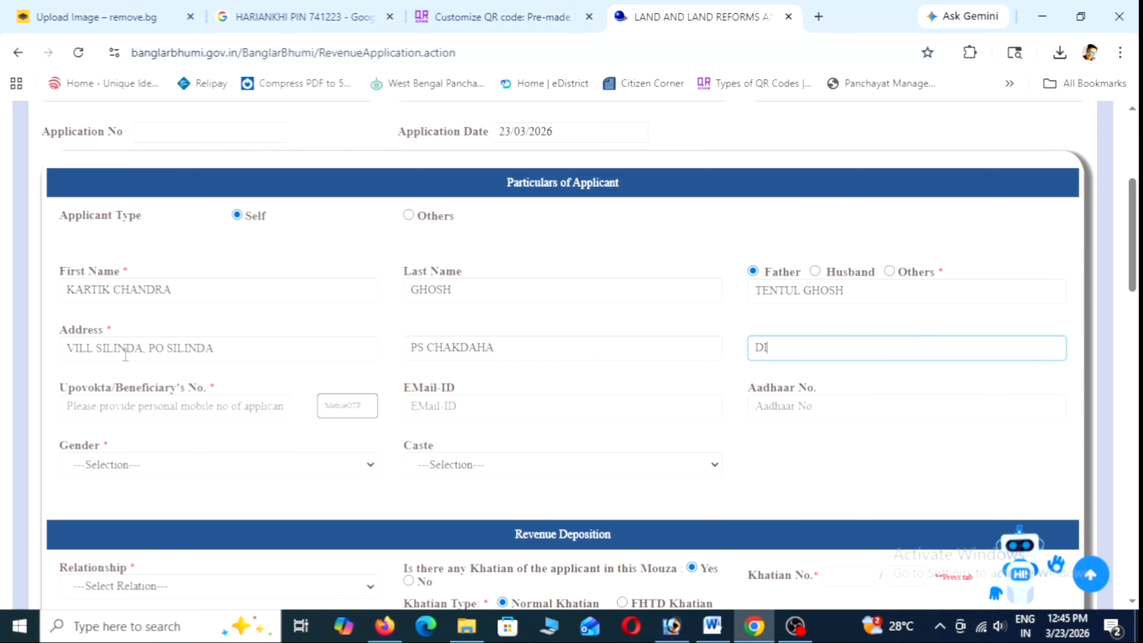
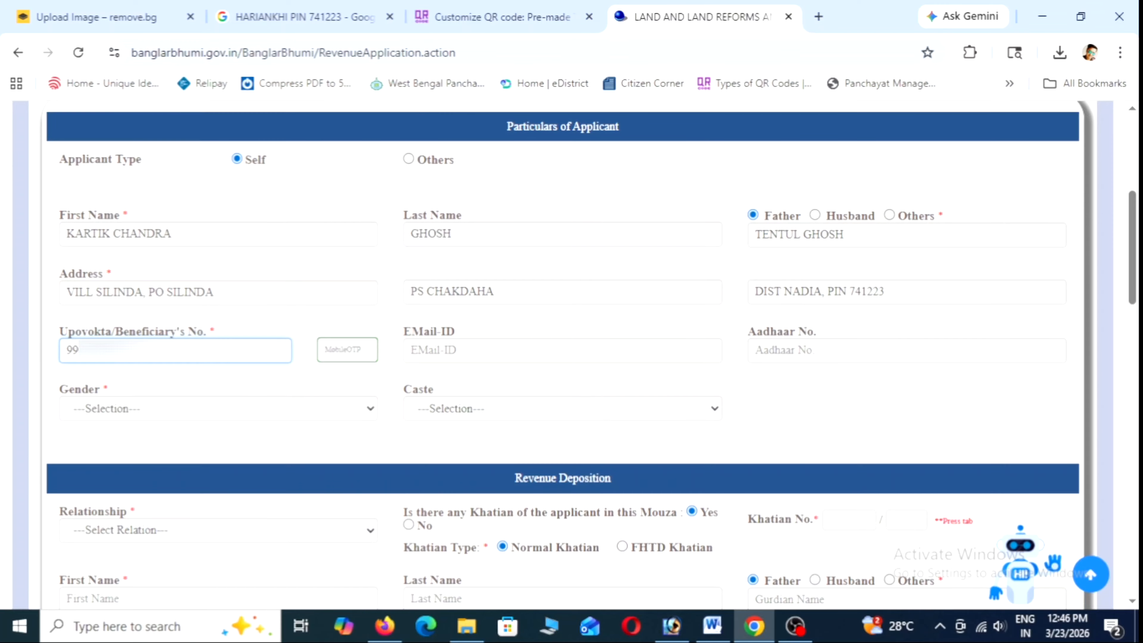
Step: Verify the mobile number by requesting an OTP and entering the received code
left_click(364, 357)
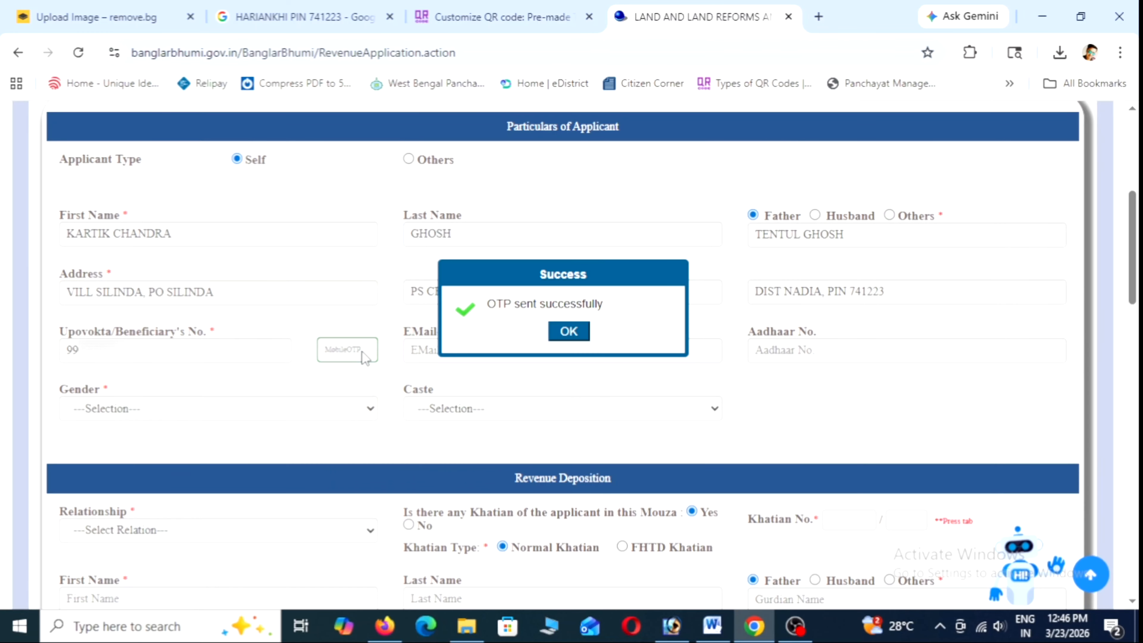
left_click(569, 332)
left_click(372, 352)
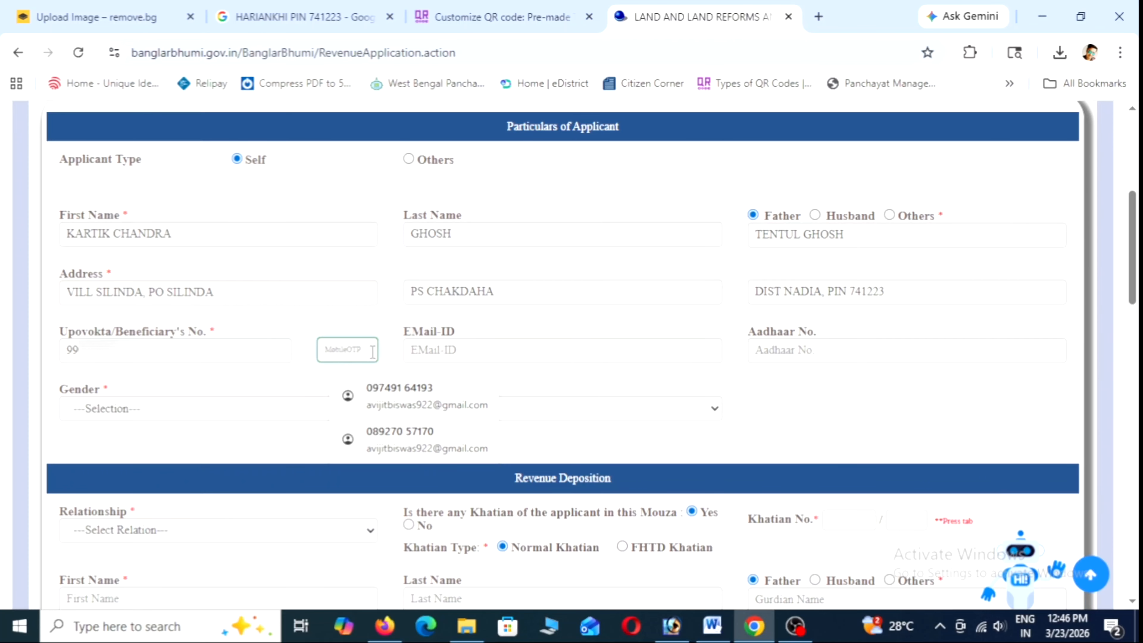
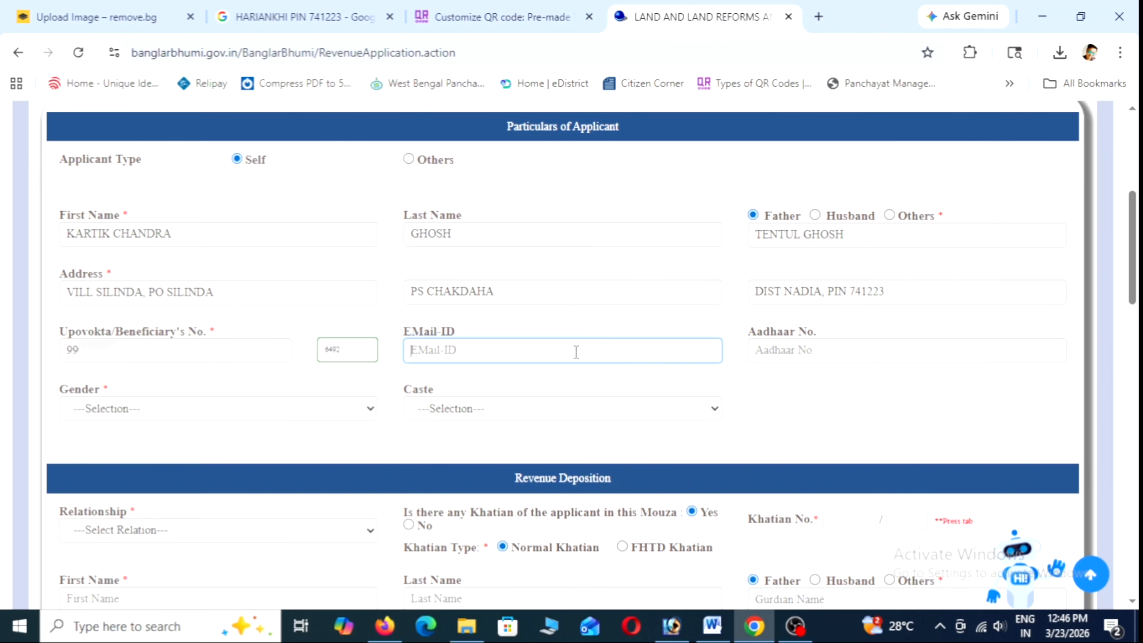
left_click(749, 352)
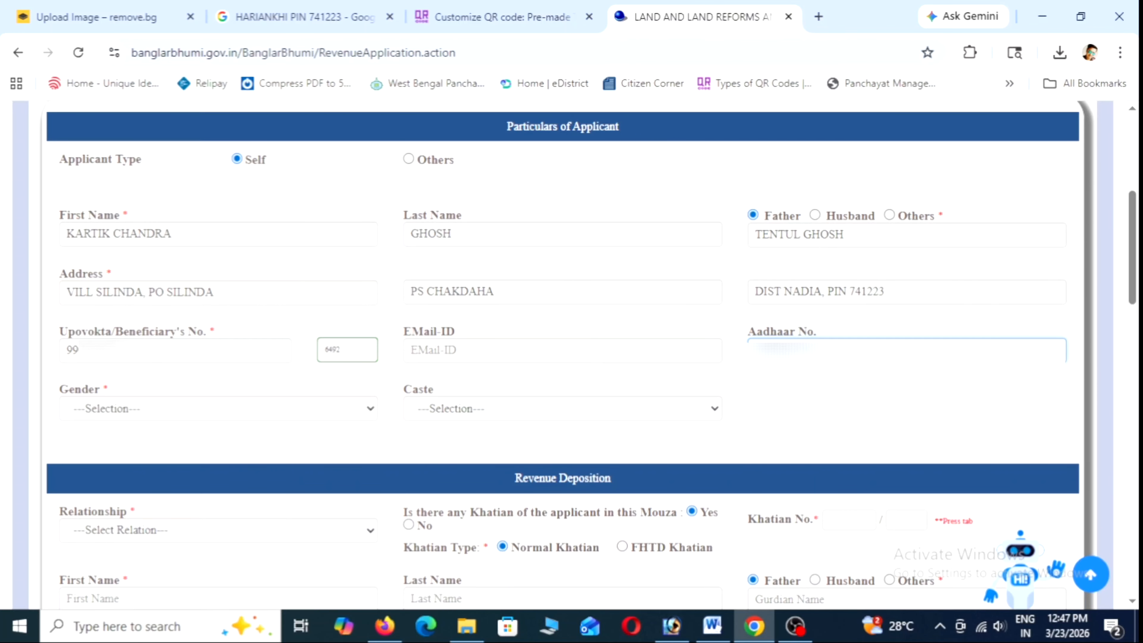
Step: Set the applicant's Gender to MALE
left_click(184, 412)
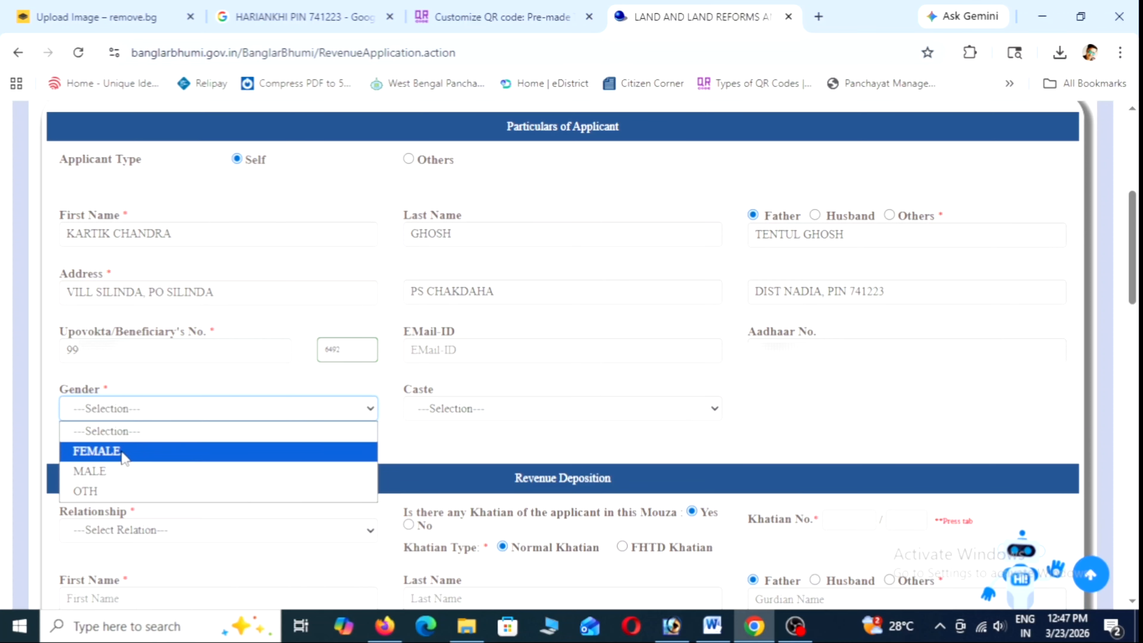
left_click(115, 473)
left_click(500, 408)
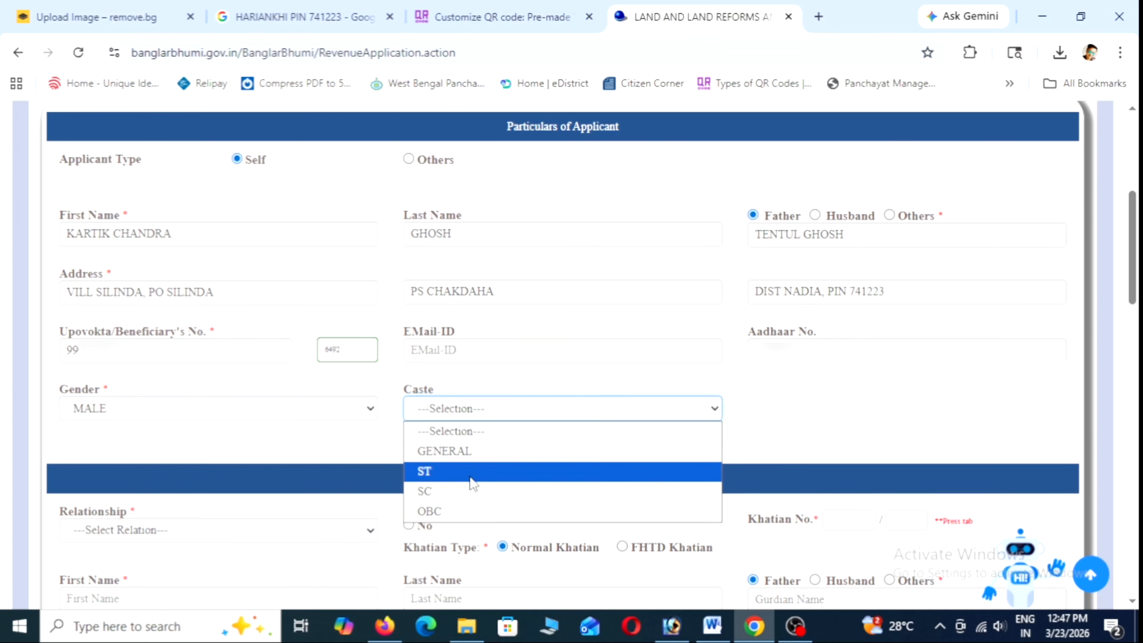
left_click(446, 450)
scroll(370, 229, "down", 6)
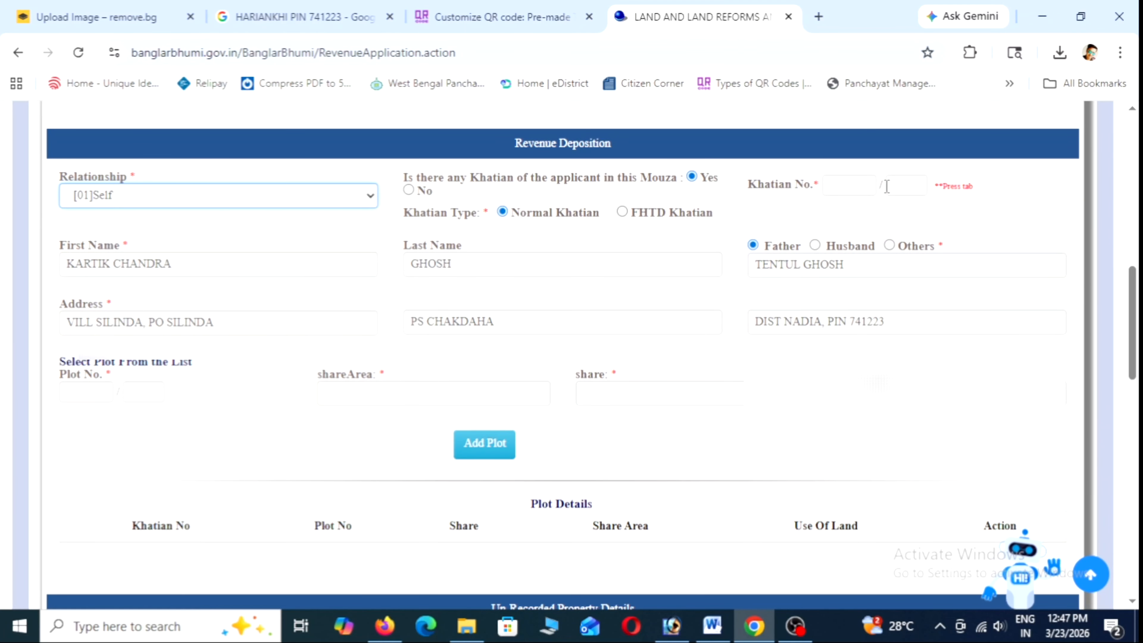
left_click(849, 187)
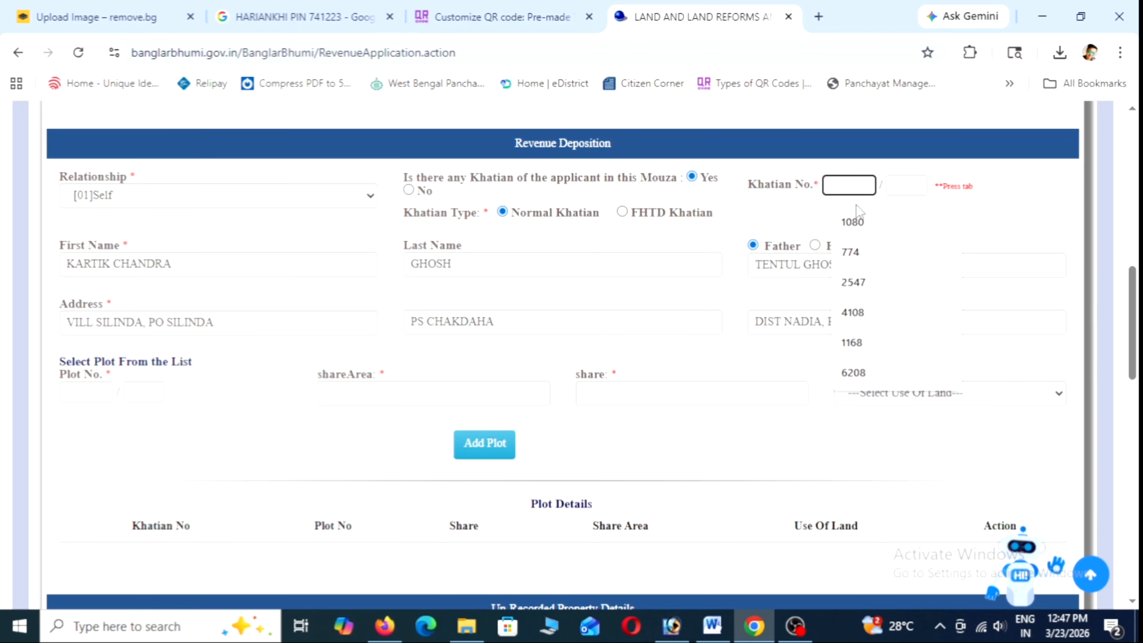
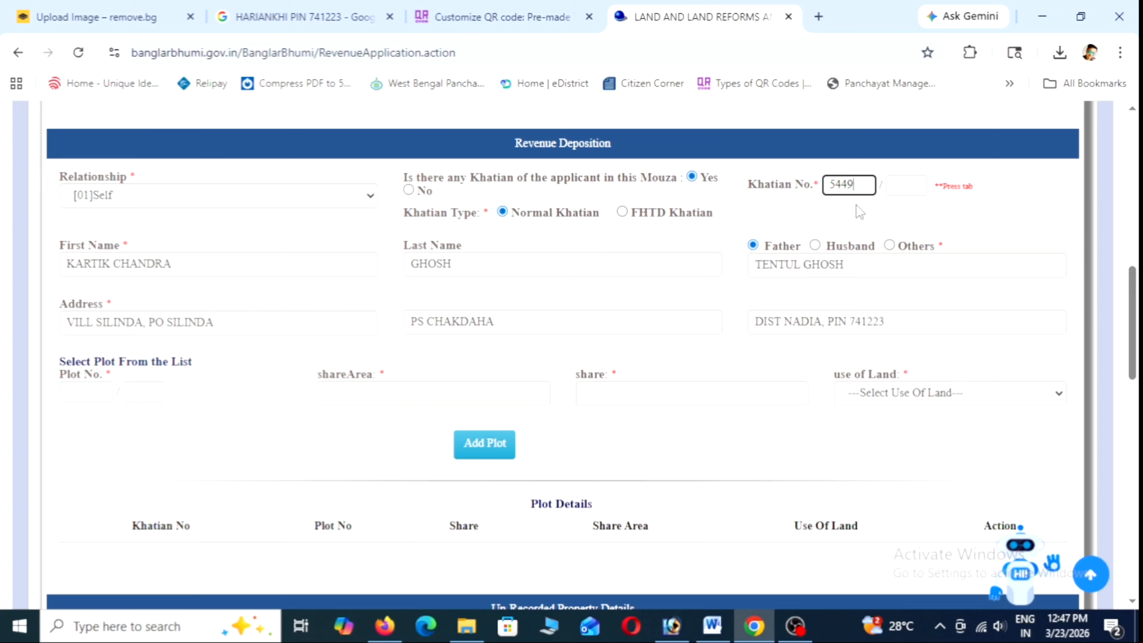
key("Tab")
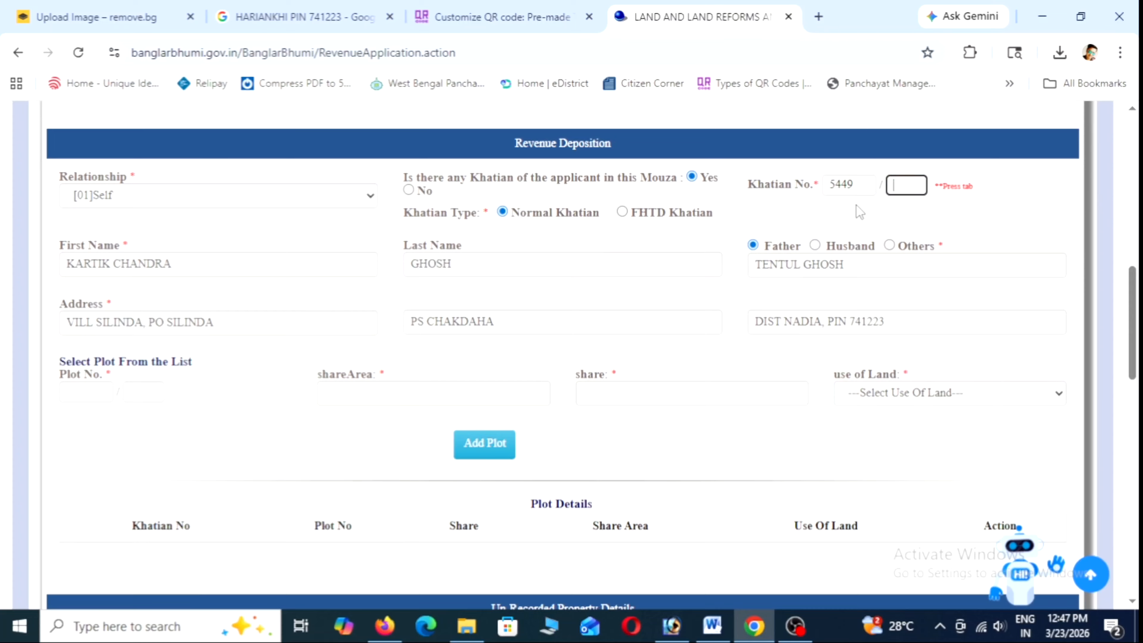
key("Tab")
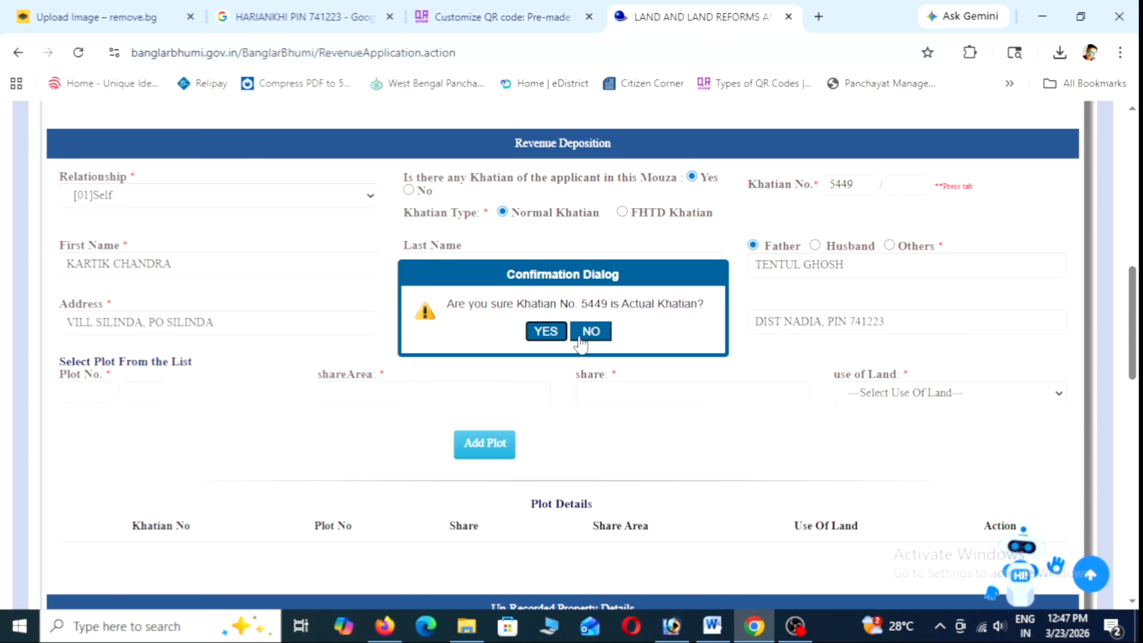
left_click(545, 332)
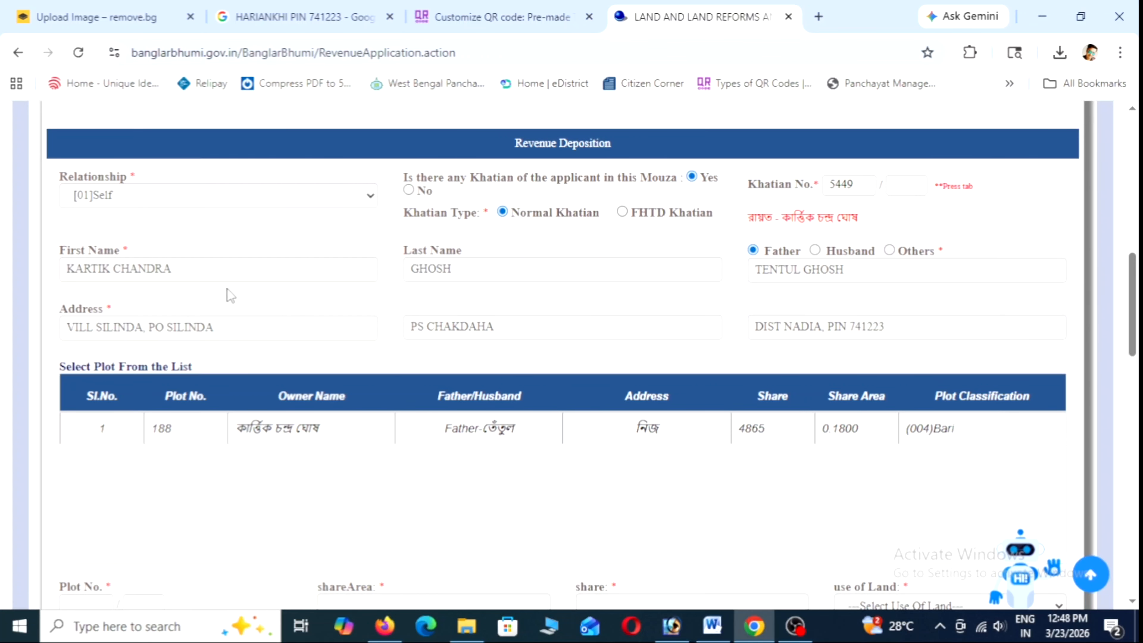
scroll(482, 280, "down", 1)
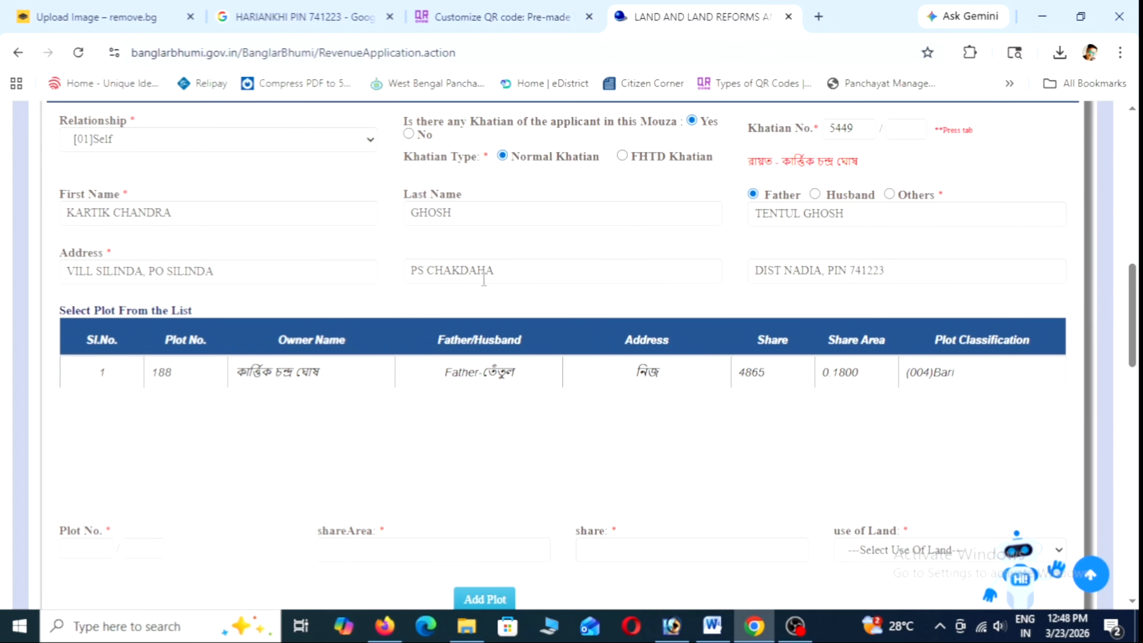
scroll(484, 280, "down", 2)
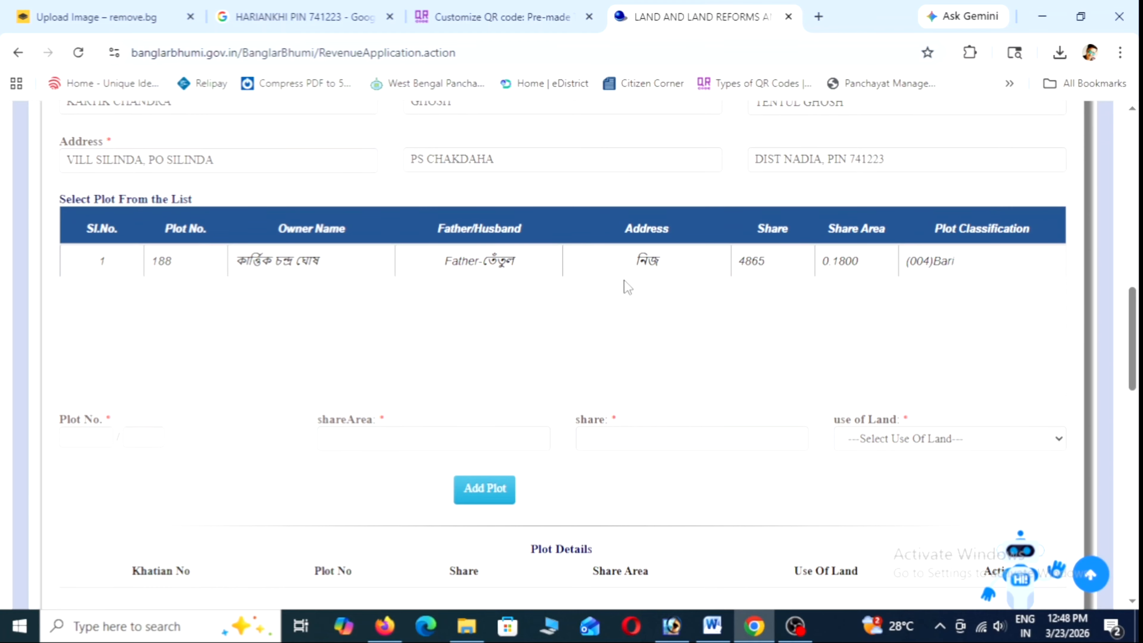
Step: Select plot 188 and set its use of land to [R03]Bastu
left_click(634, 269)
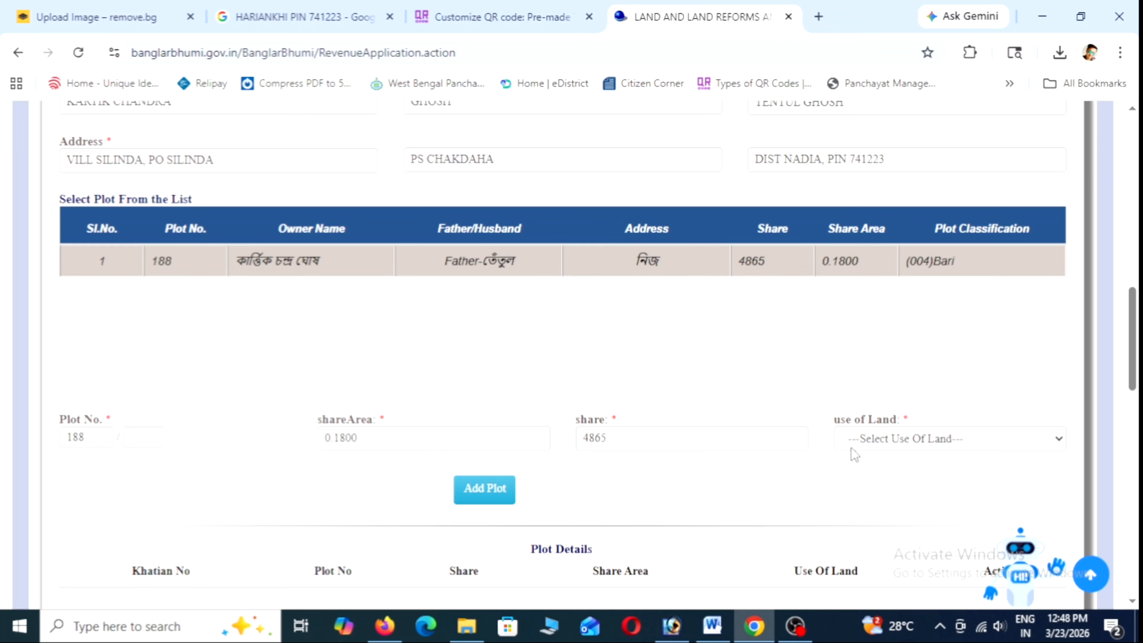
left_click(885, 445)
scroll(810, 290, "down", 1)
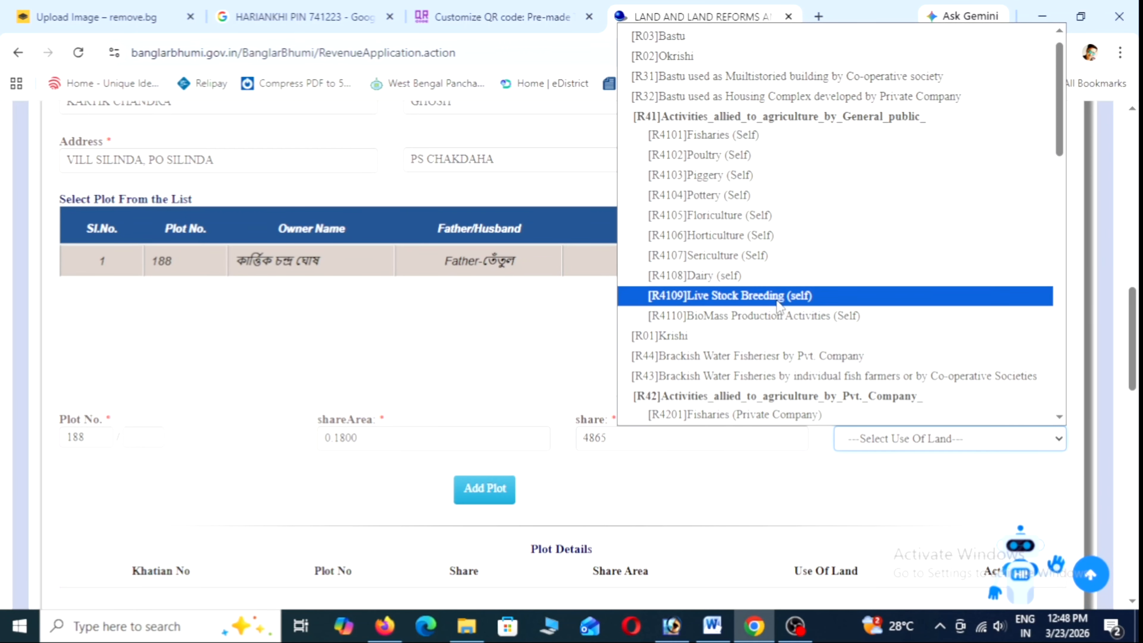
scroll(778, 306, "down", 2)
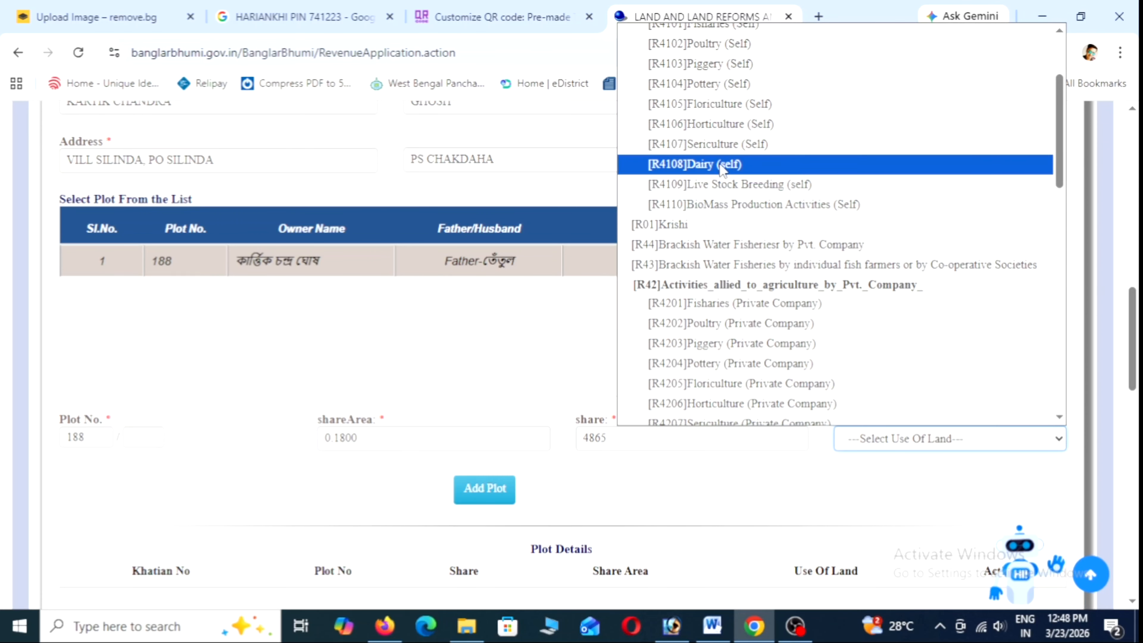
scroll(722, 169, "up", 2)
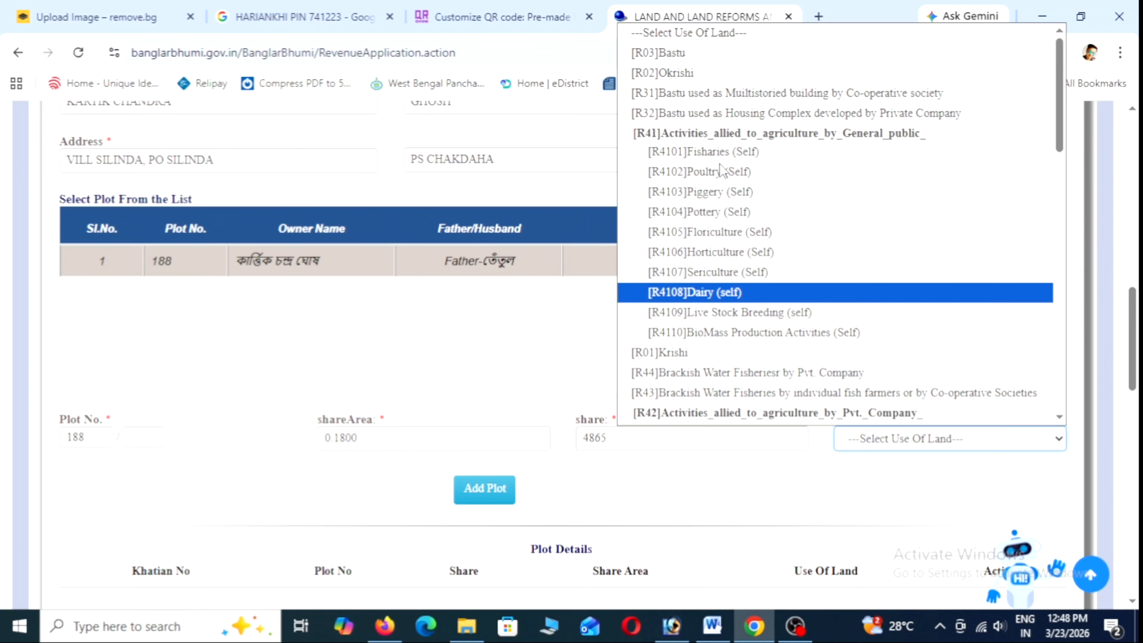
left_click(683, 54)
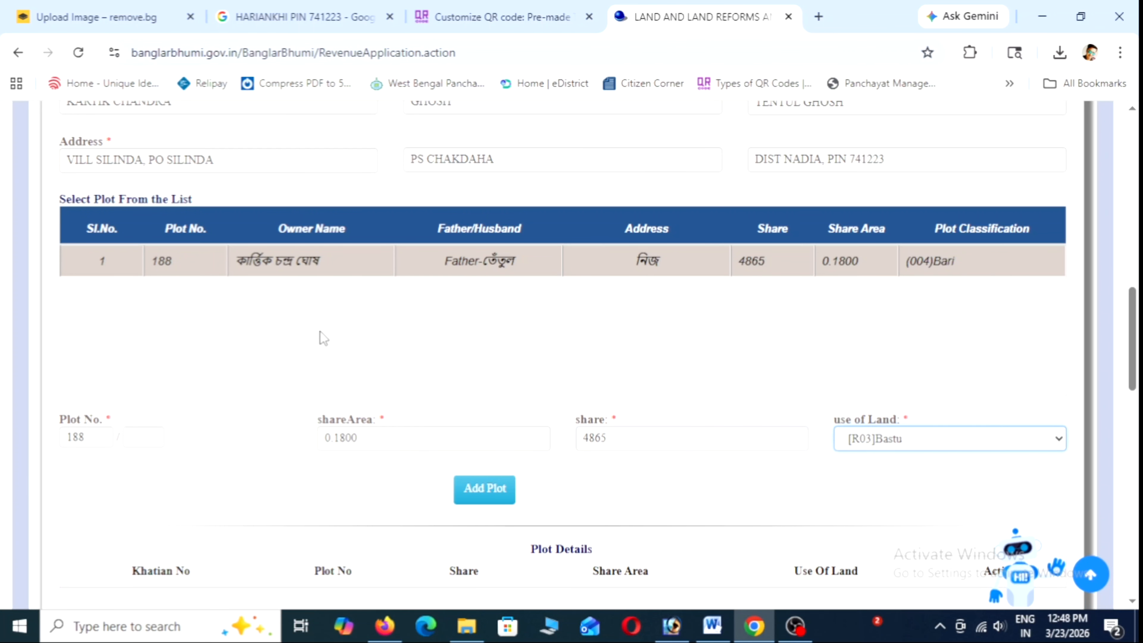
Step: Add plot 188 to the plot details and proceed further
scroll(579, 409, "down", 2)
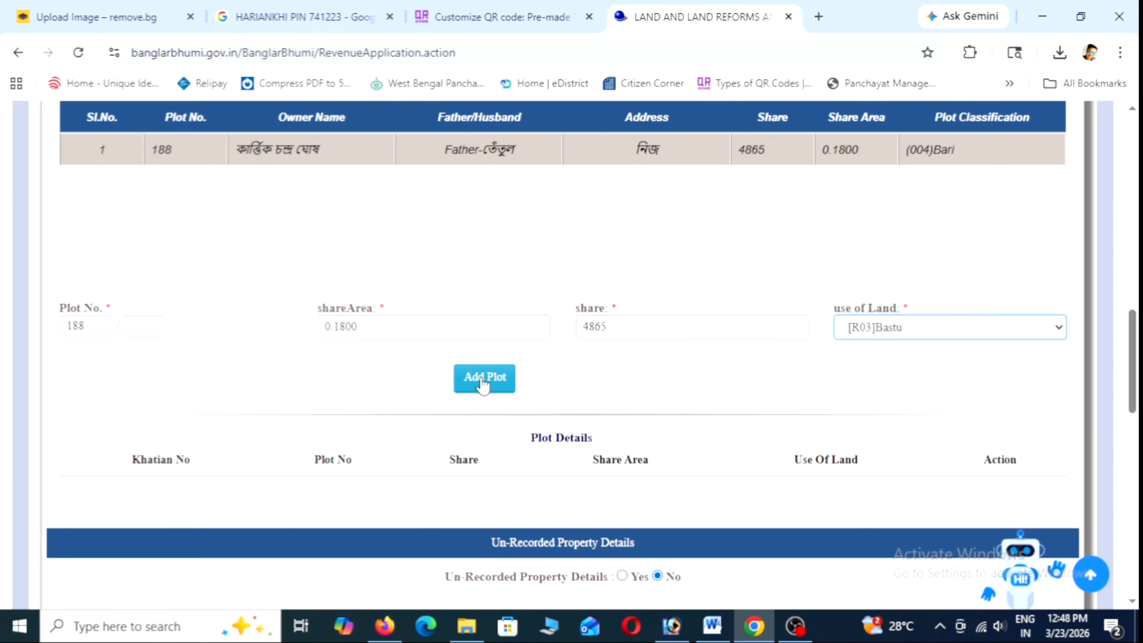
left_click(482, 381)
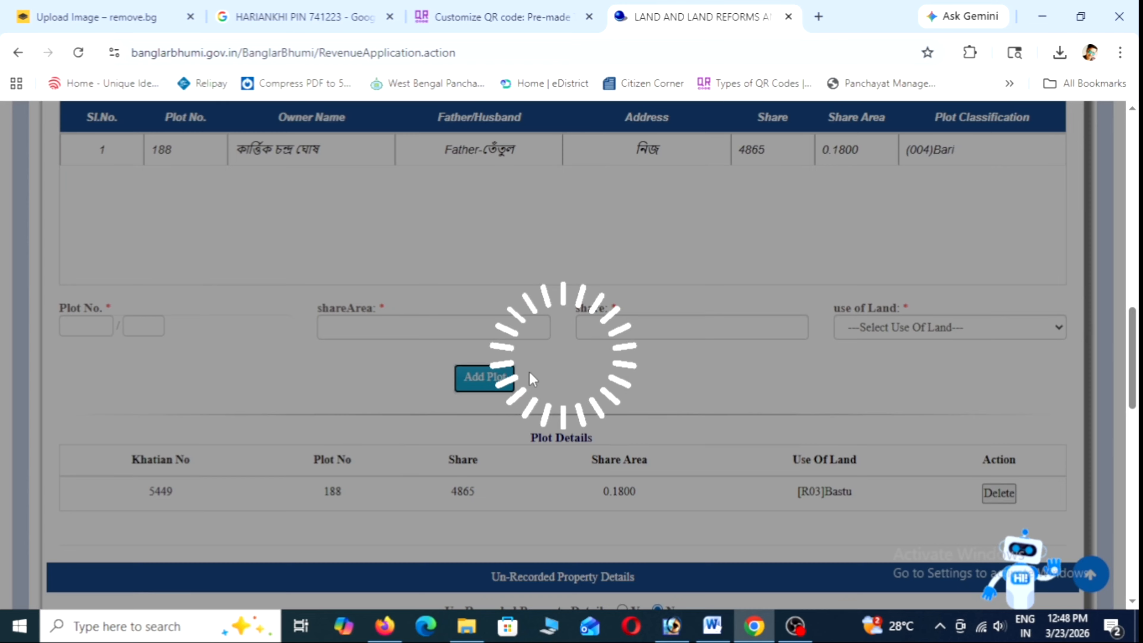
scroll(679, 385, "down", 5)
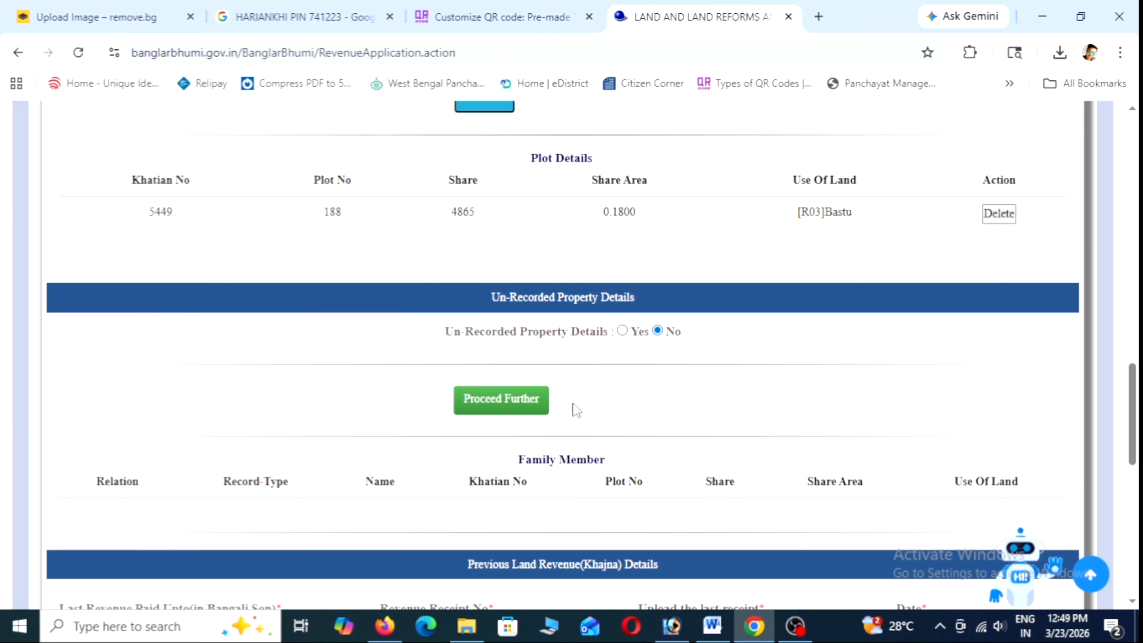
left_click(489, 407)
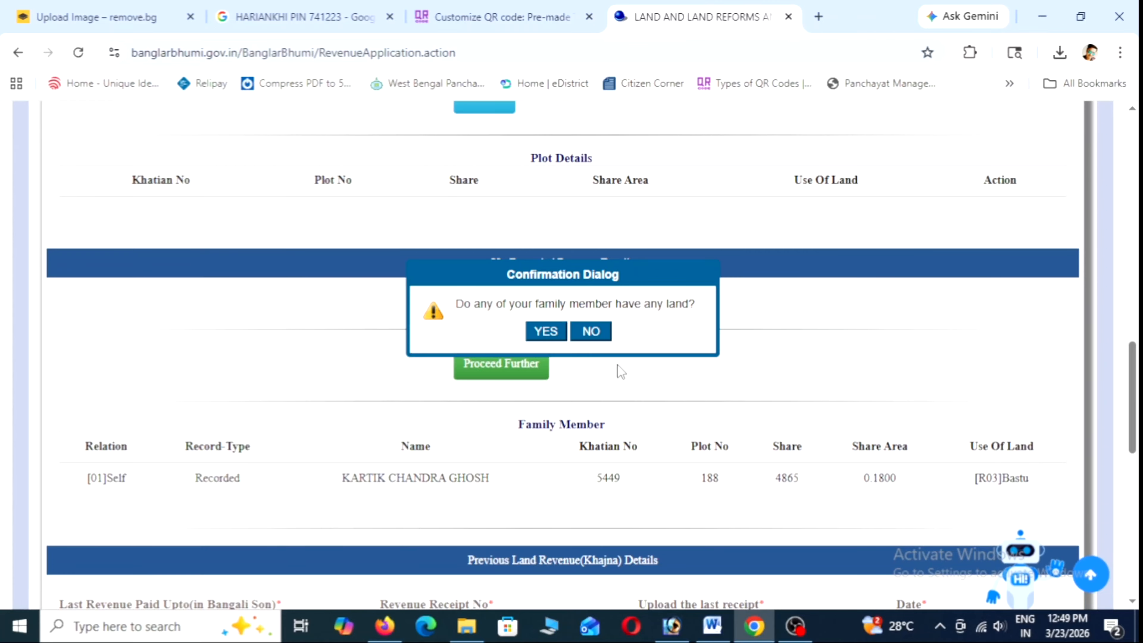
Step: Answer NO to family land, set last paid year 1430, and enter the previous receipt number
left_click(587, 334)
scroll(629, 392, "down", 3)
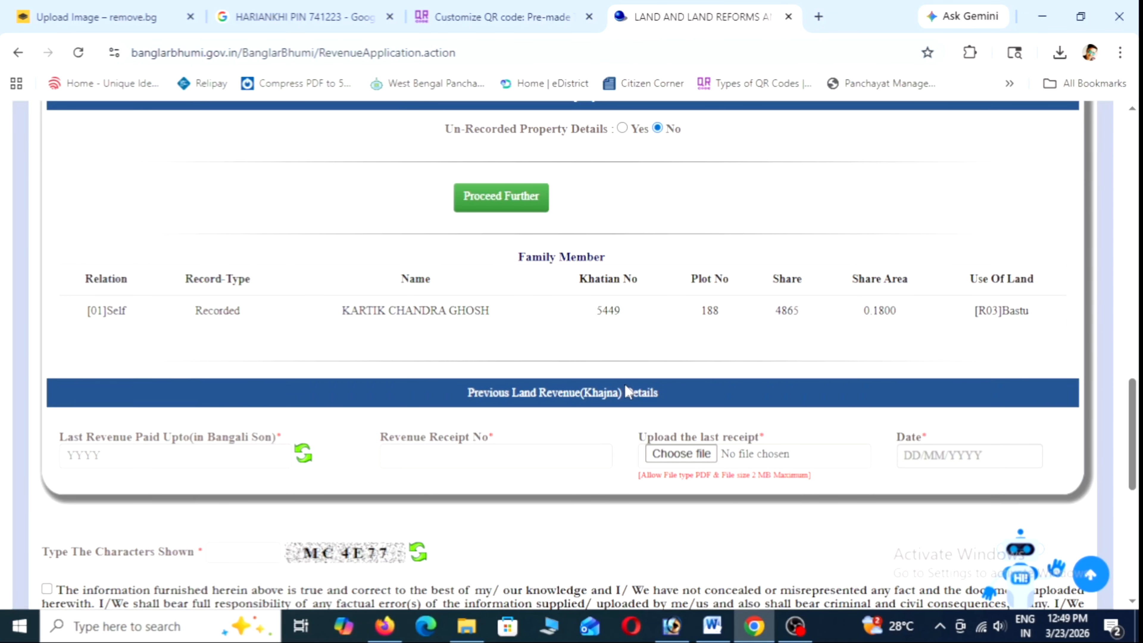
scroll(628, 392, "down", 3)
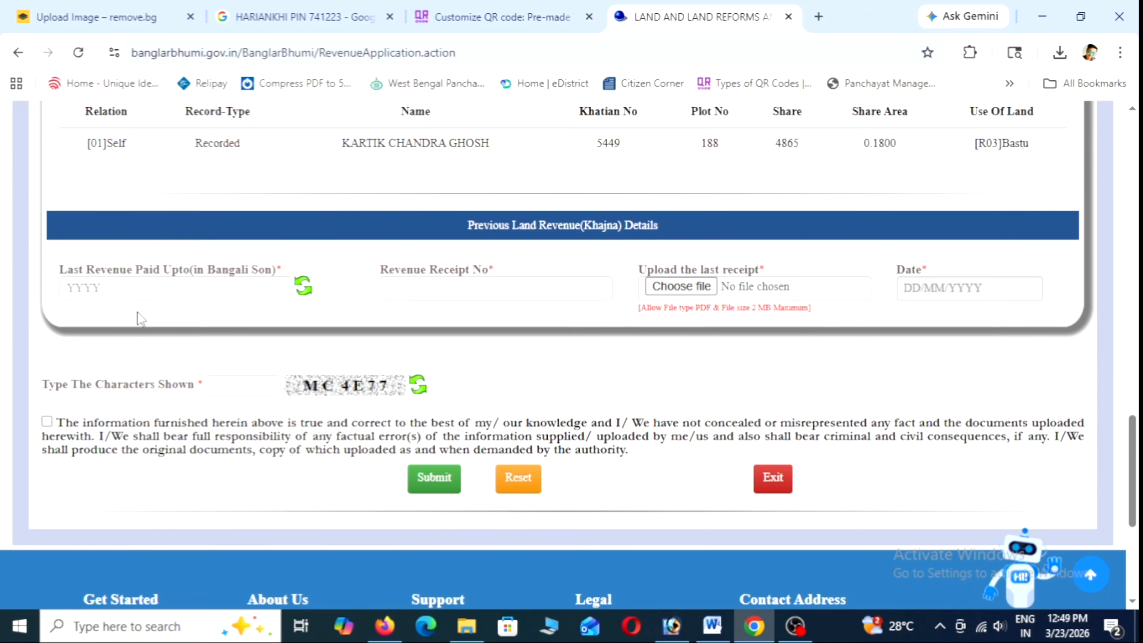
left_click(168, 288)
left_click(133, 360)
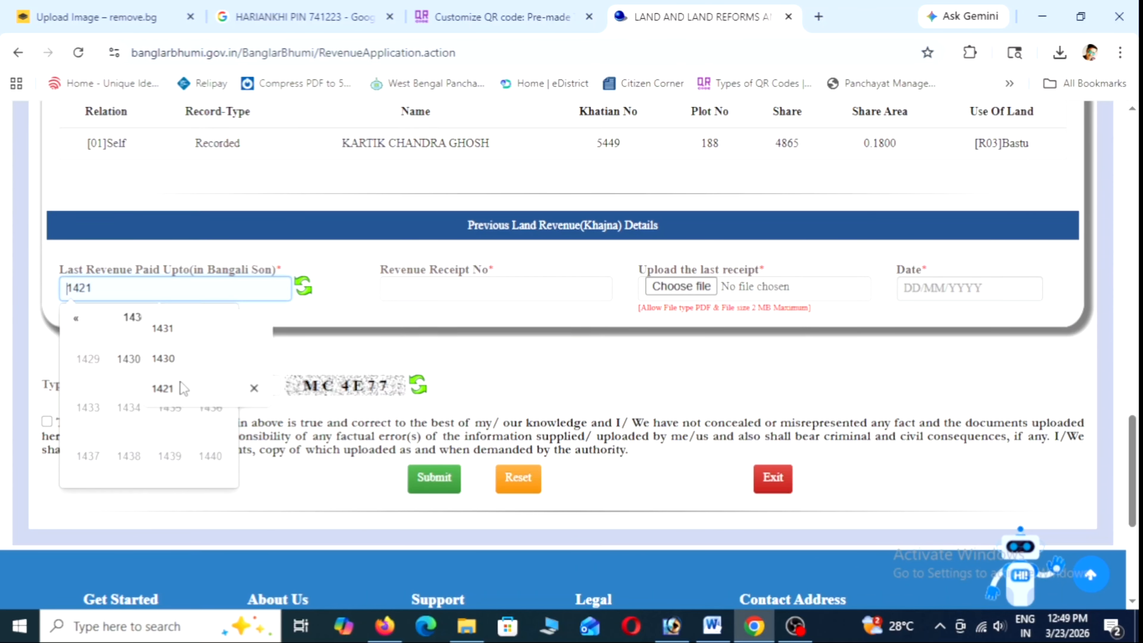
left_click(451, 292)
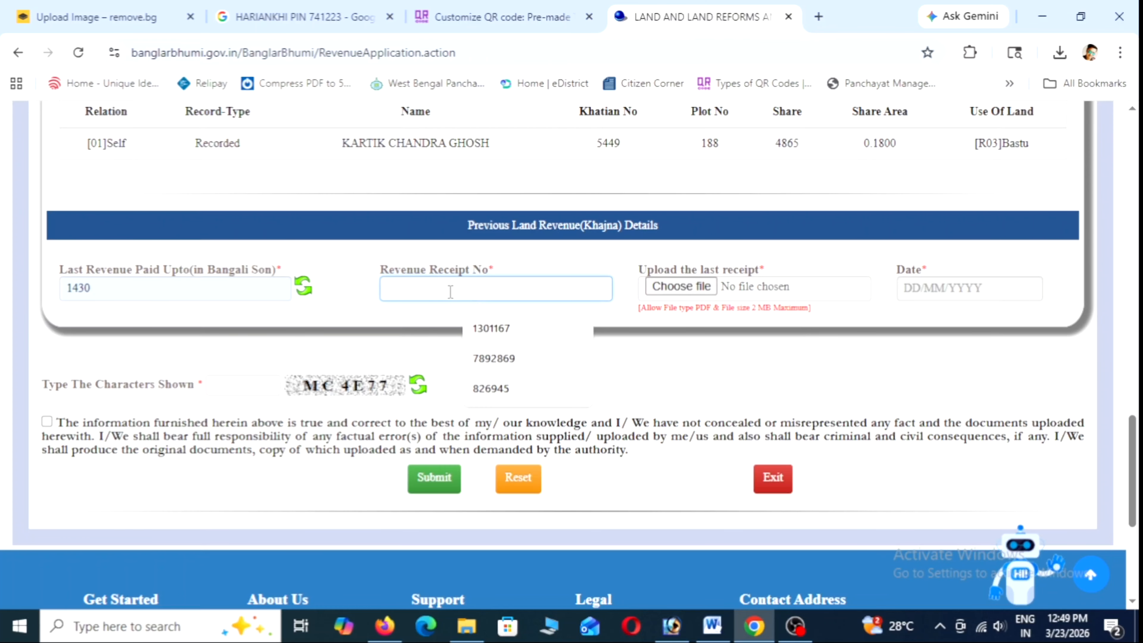
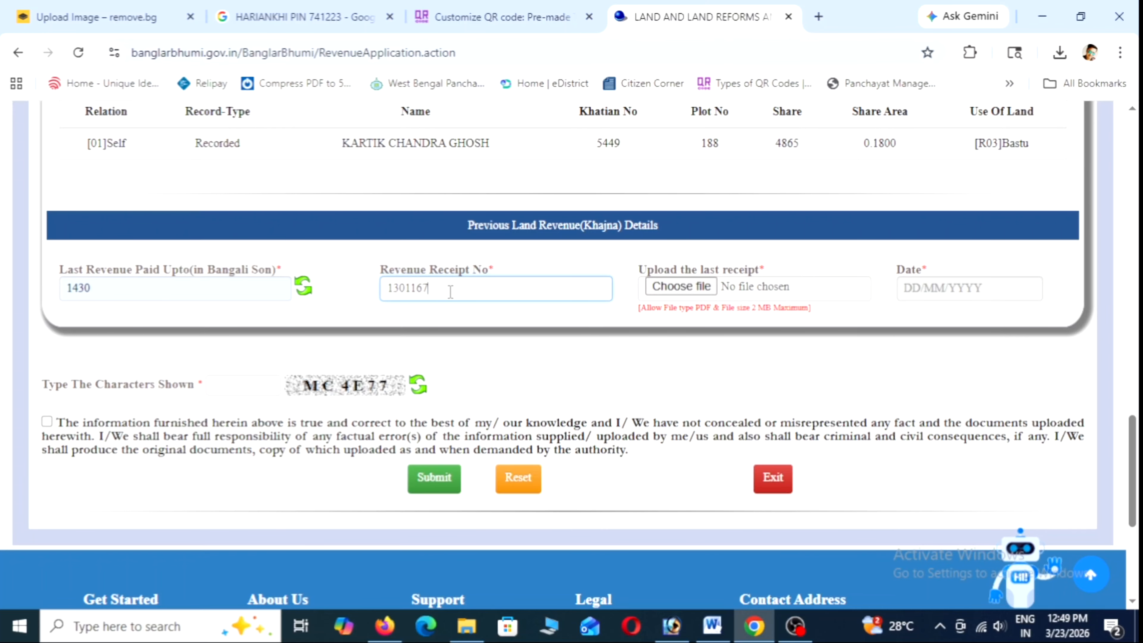
Step: Attach LAND.pdf as the copy of the last receipt
left_click(683, 288)
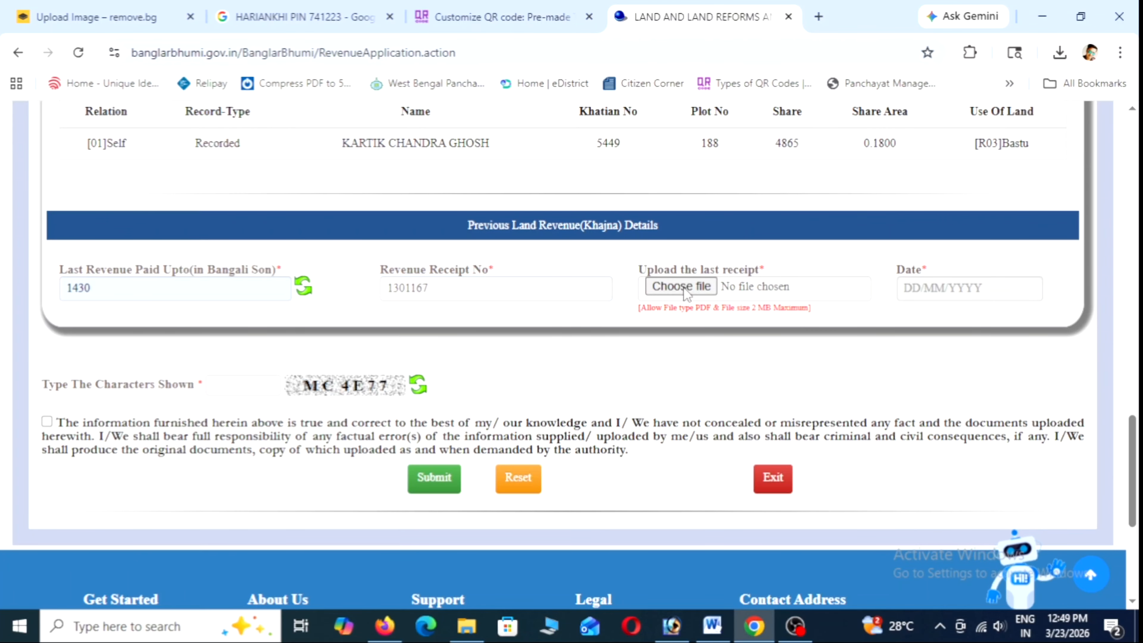
scroll(348, 242, "down", 5)
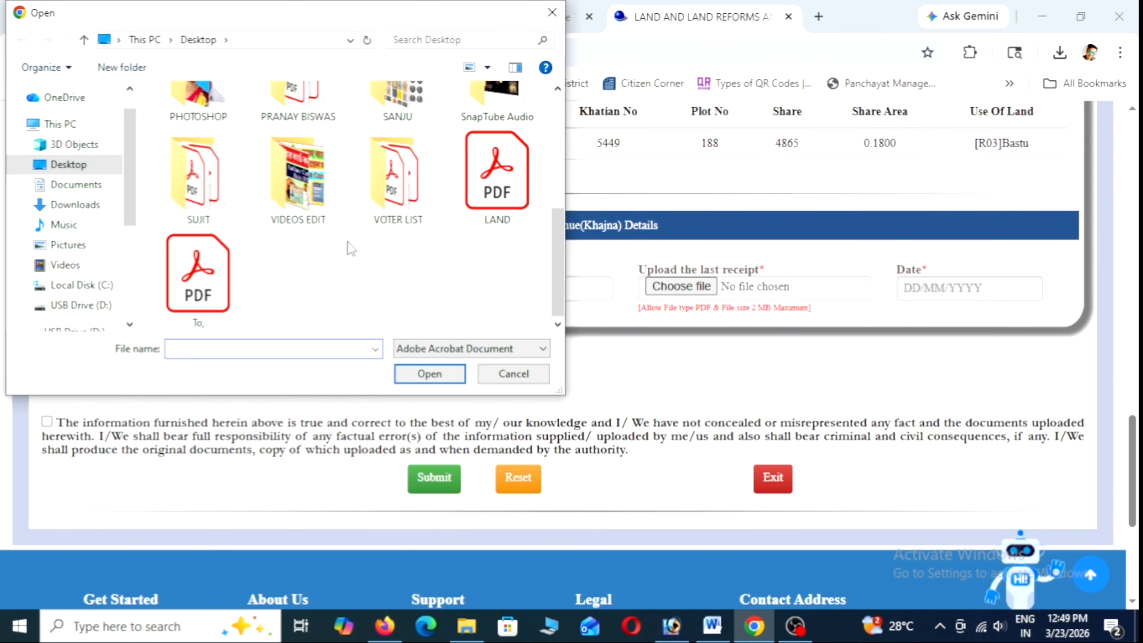
double_click(497, 180)
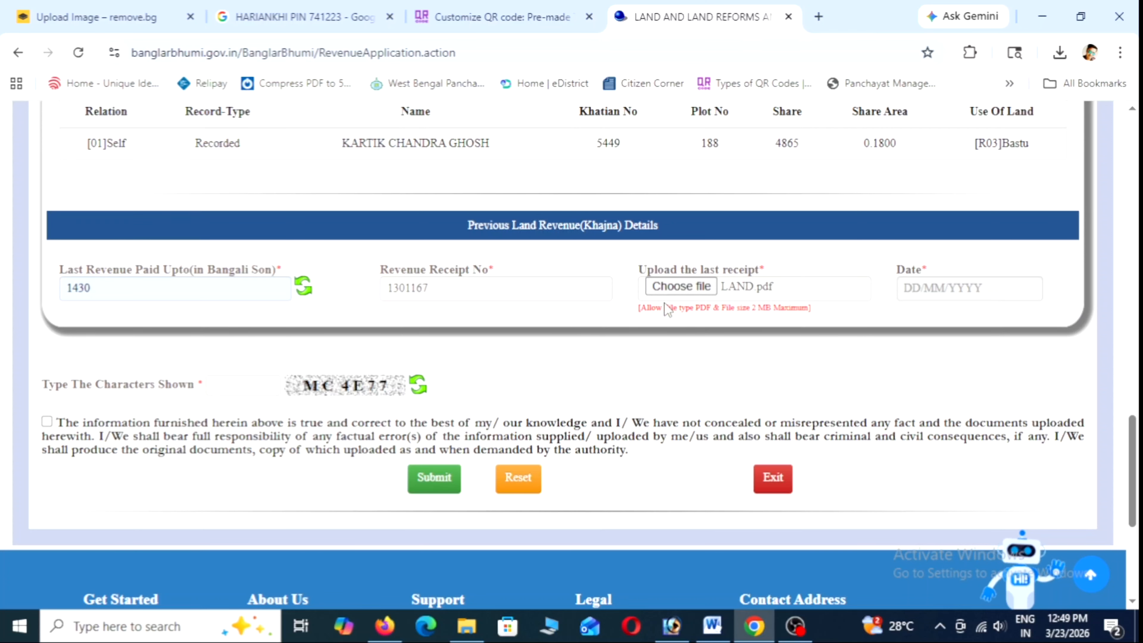
Step: Set the date to 23/03/2026, enter the captcha, accept the declaration, and submit the application
left_click(918, 285)
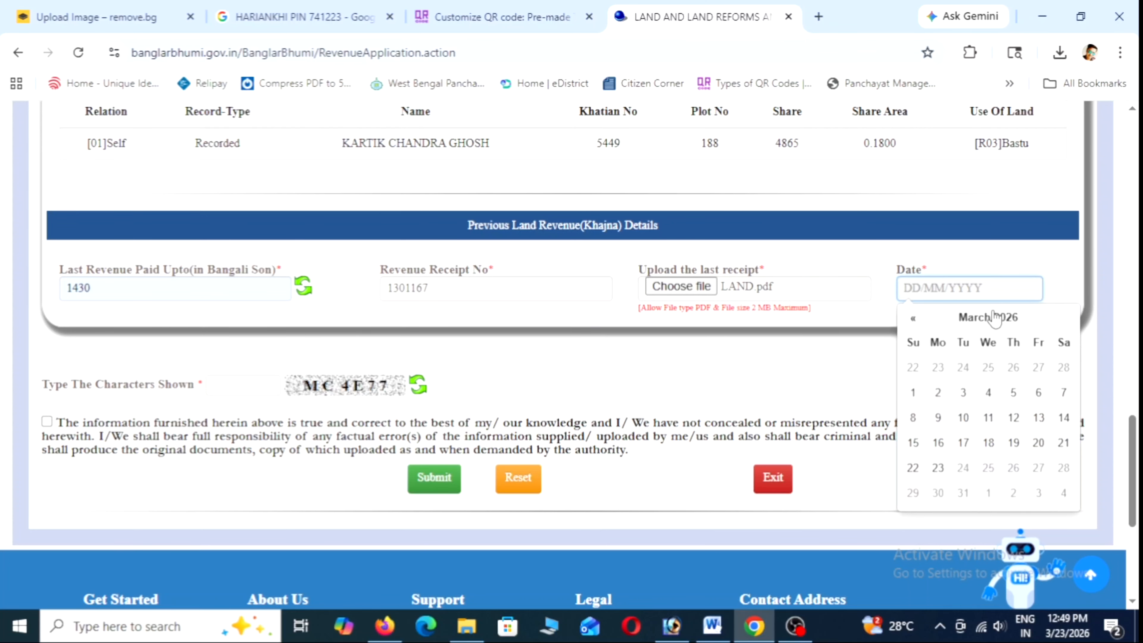
left_click(930, 469)
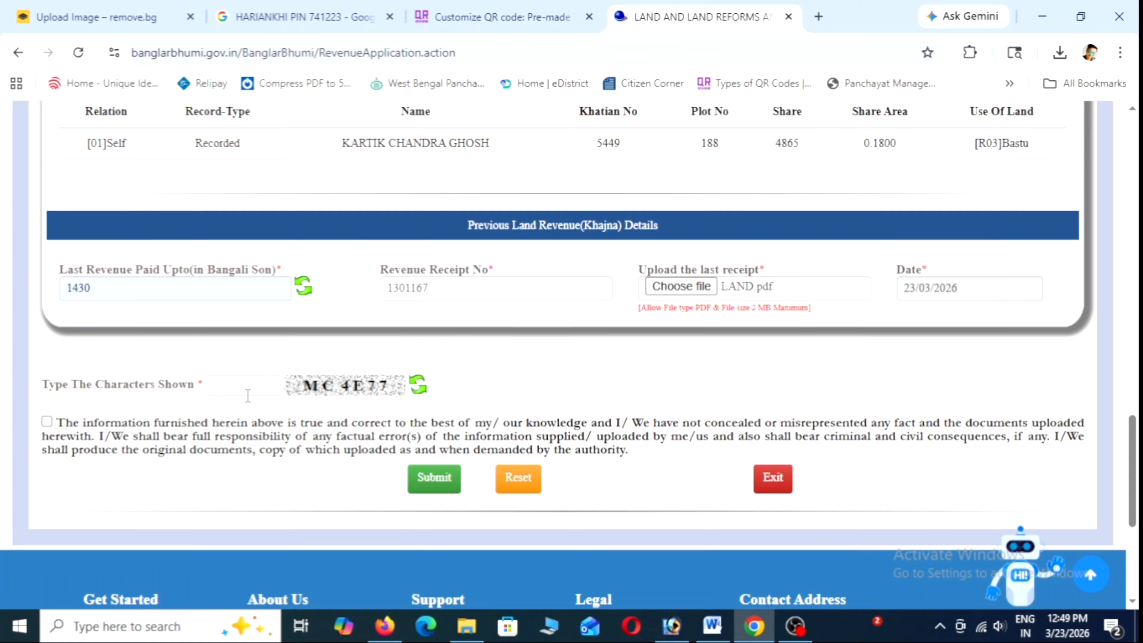
left_click(224, 388)
type("YQSP53")
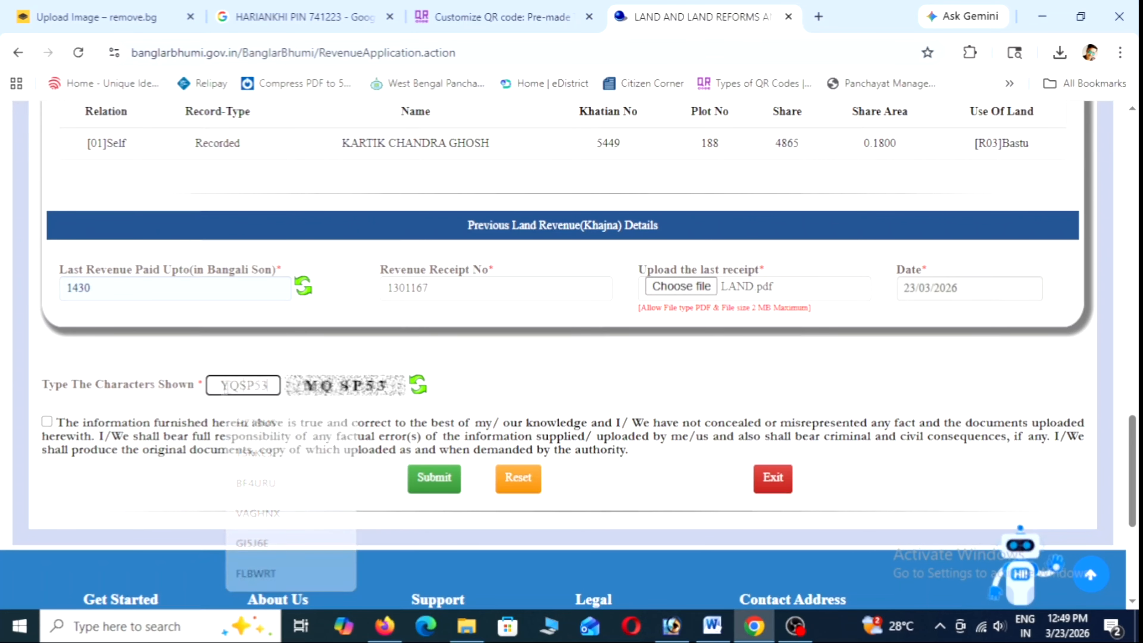
left_click(48, 421)
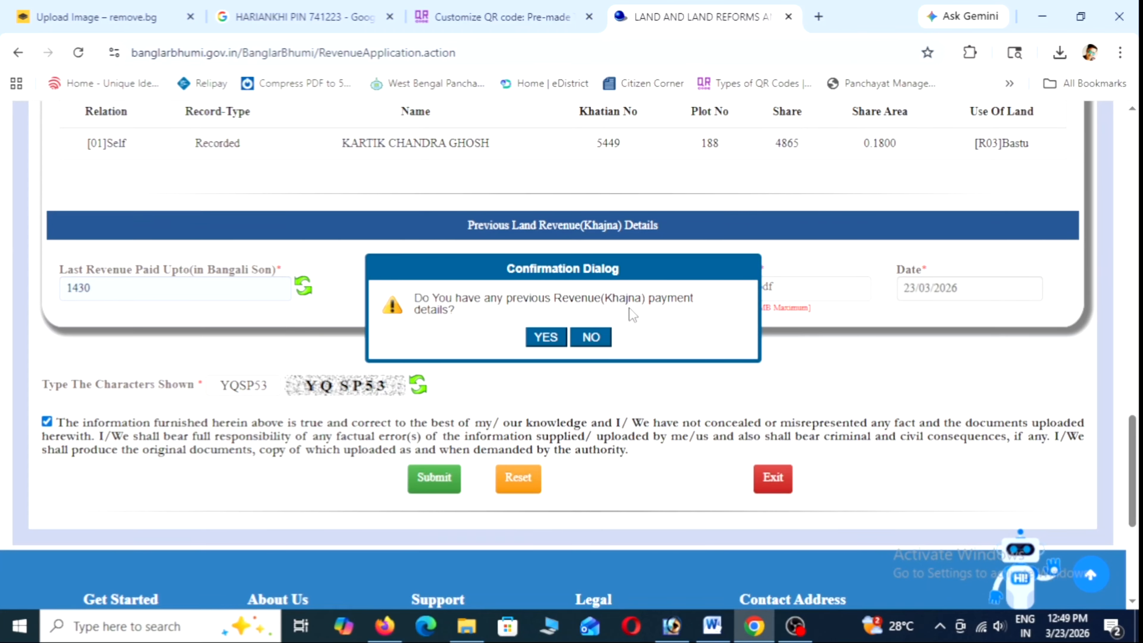
left_click(605, 337)
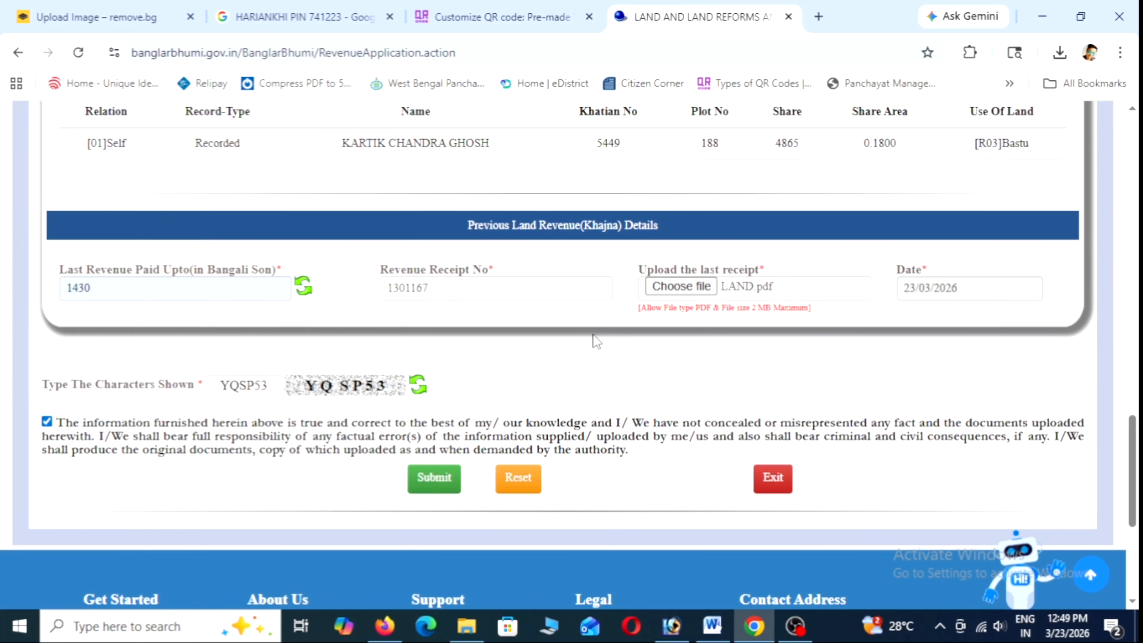
left_click(432, 478)
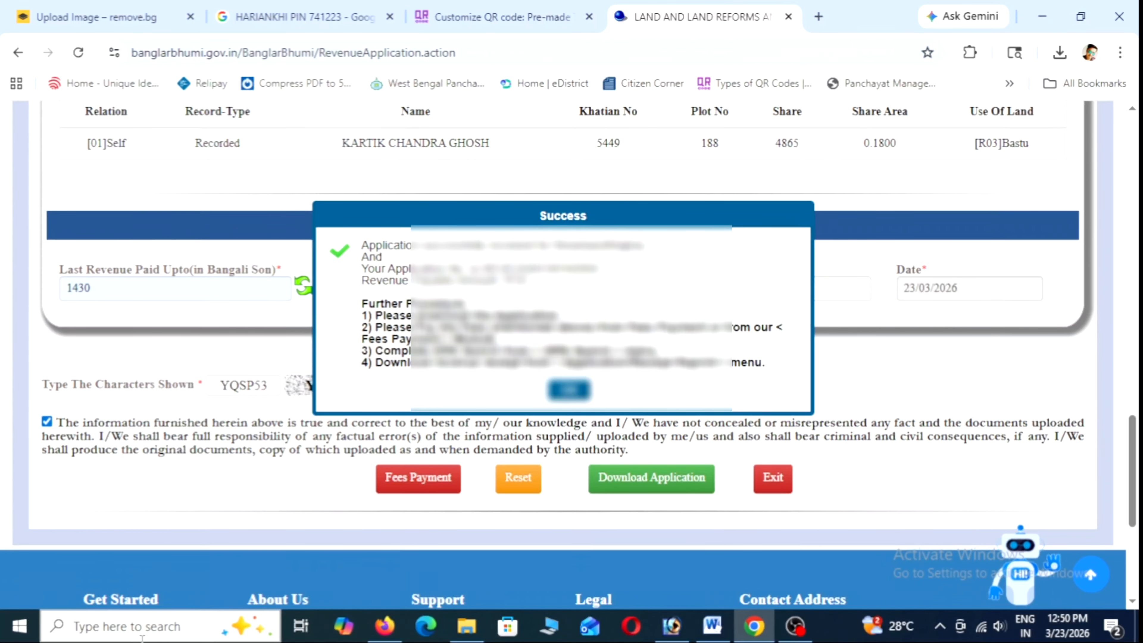
Step: Capture the Success message with Snipping Tool, save it to the Desktop, then close the tool and message
left_click(146, 628)
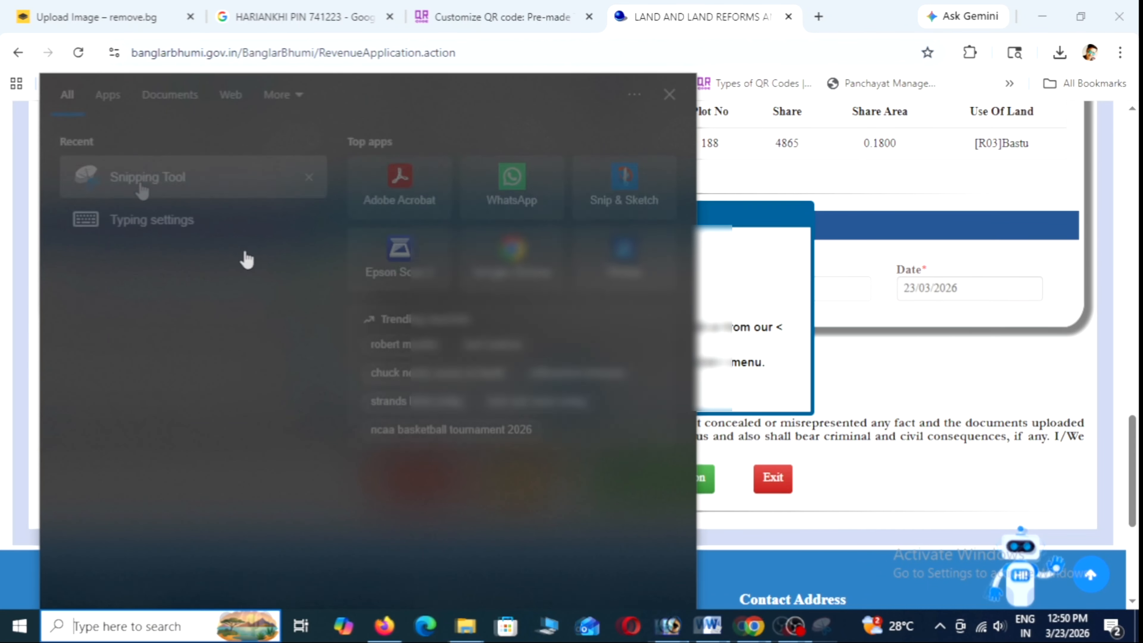
left_click(143, 188)
left_click(208, 41)
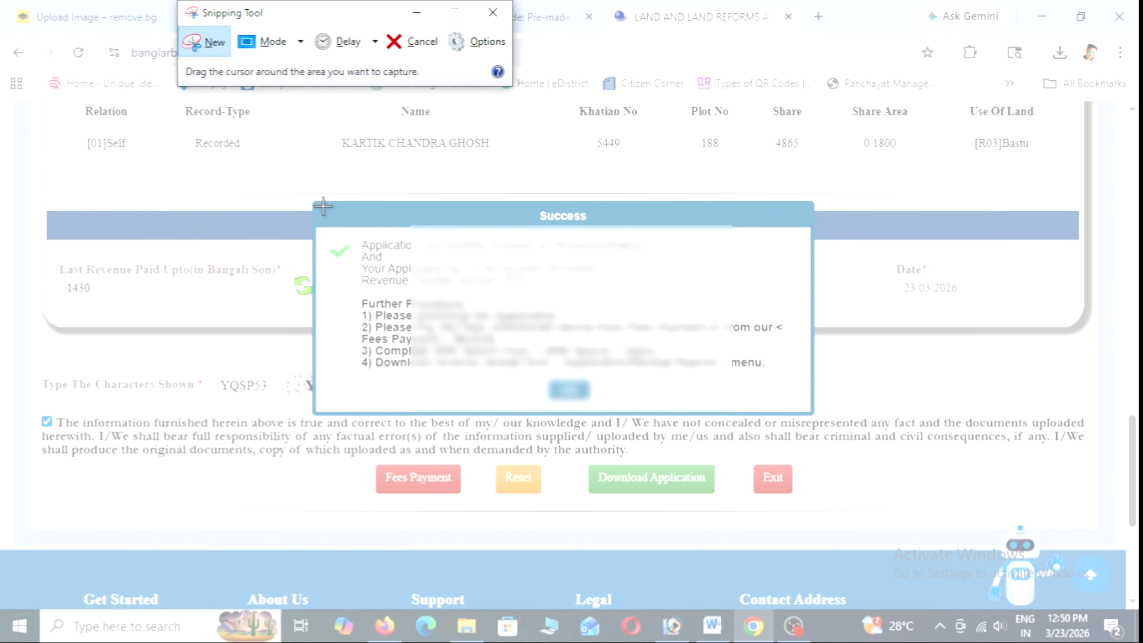
left_click_drag(323, 206, 832, 429)
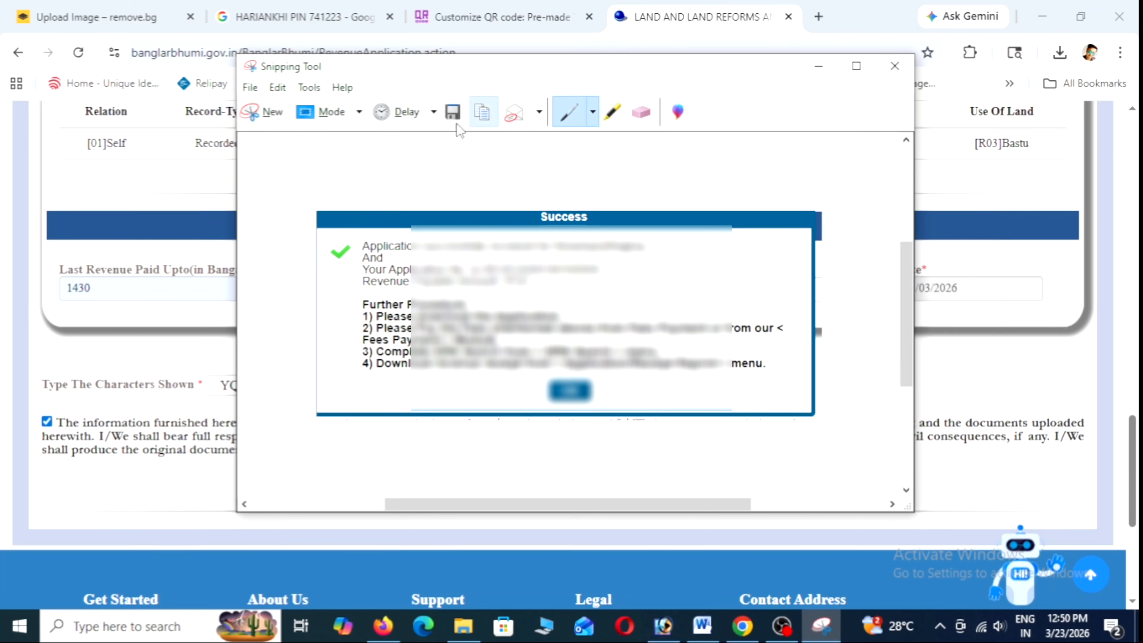
key("ctrl+s")
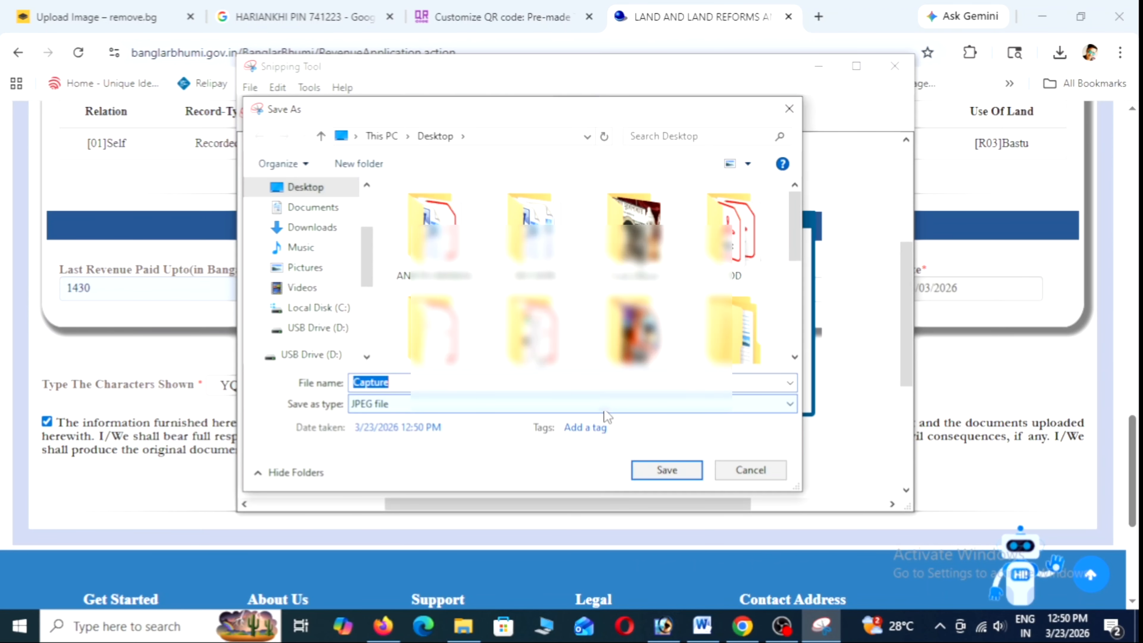
left_click(662, 468)
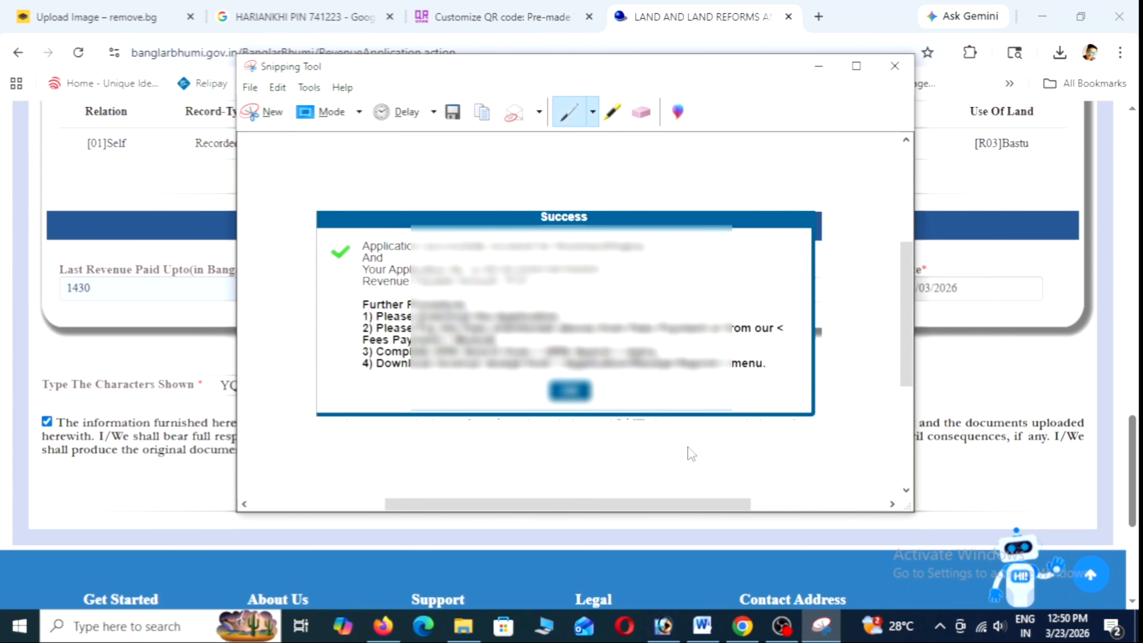
left_click(894, 66)
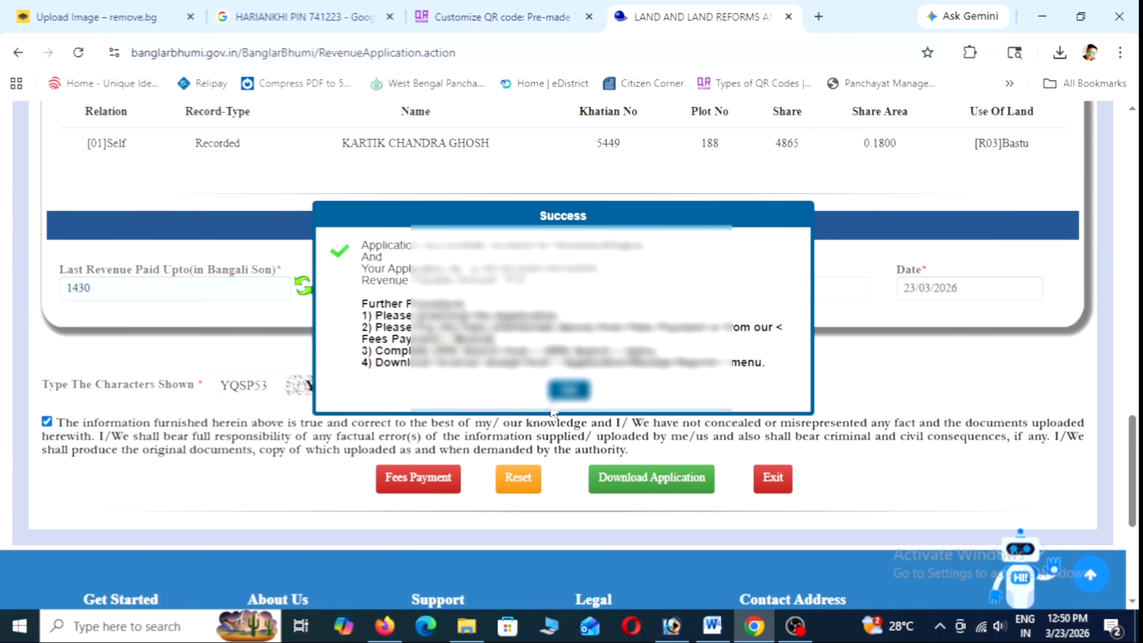
left_click(569, 395)
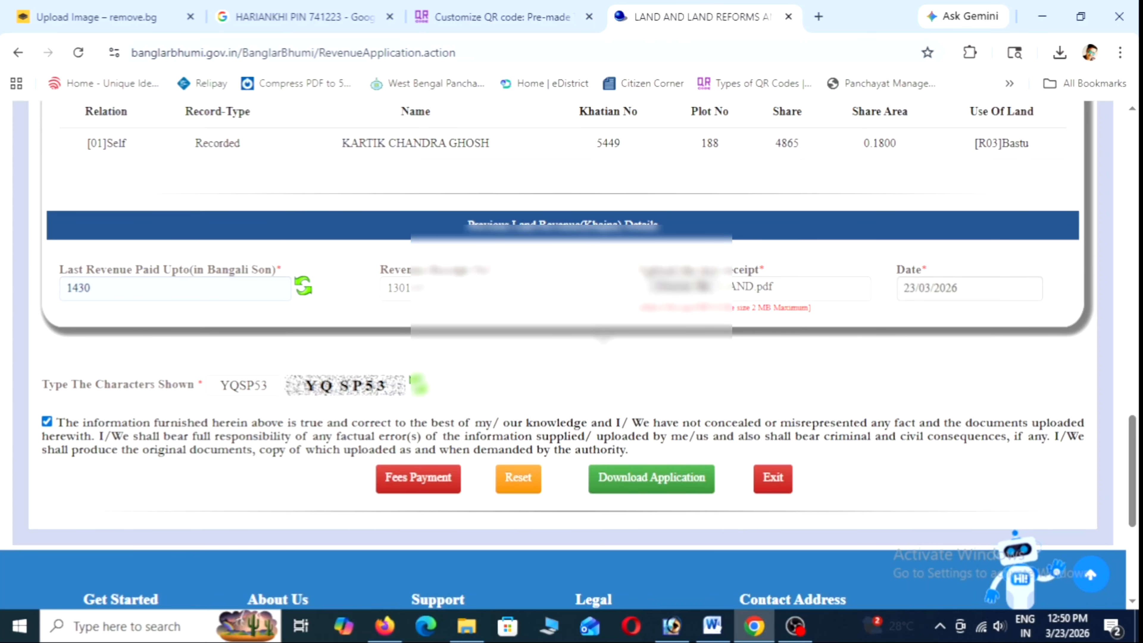
Step: Go to the application fee payment page and close the disclaimer popup
scroll(534, 358, "down", 1)
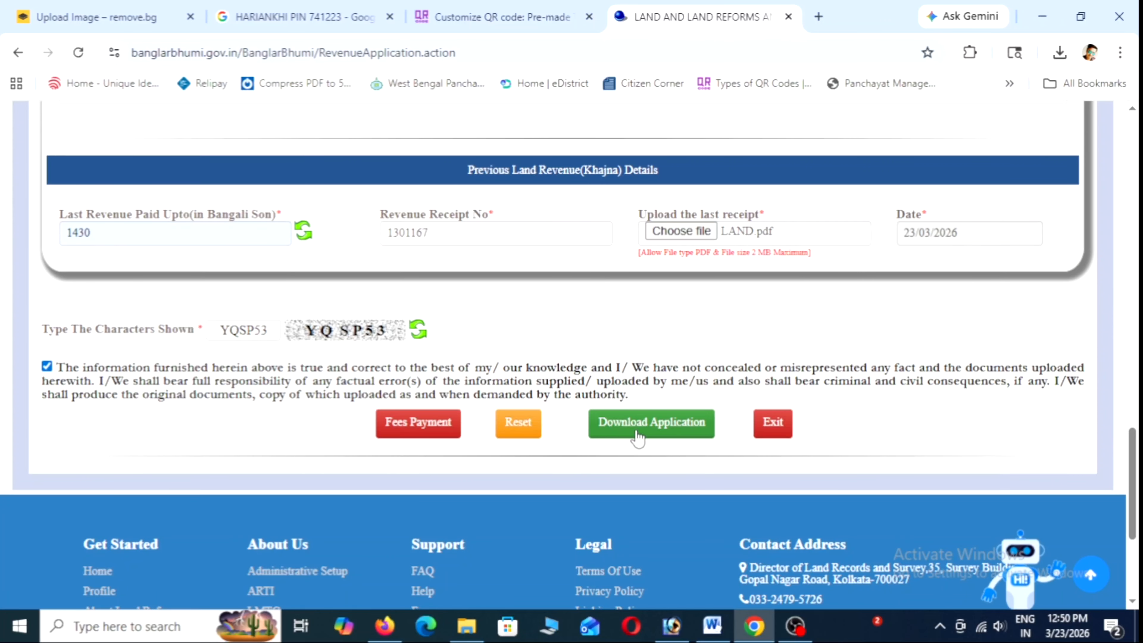
left_click(404, 428)
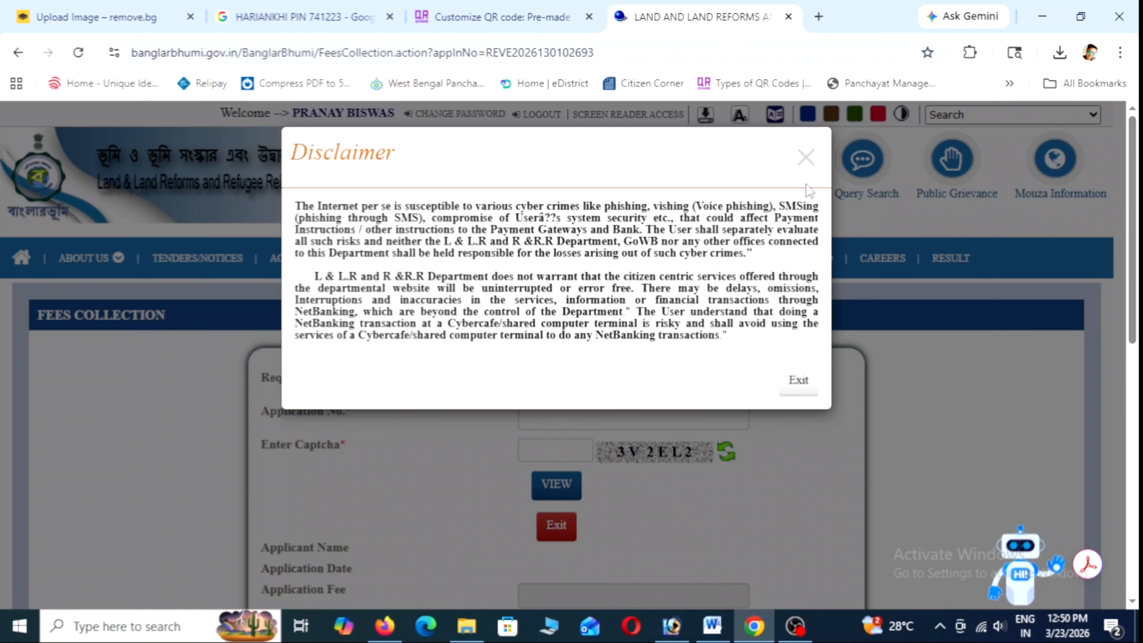
left_click(804, 157)
scroll(595, 435, "down", 5)
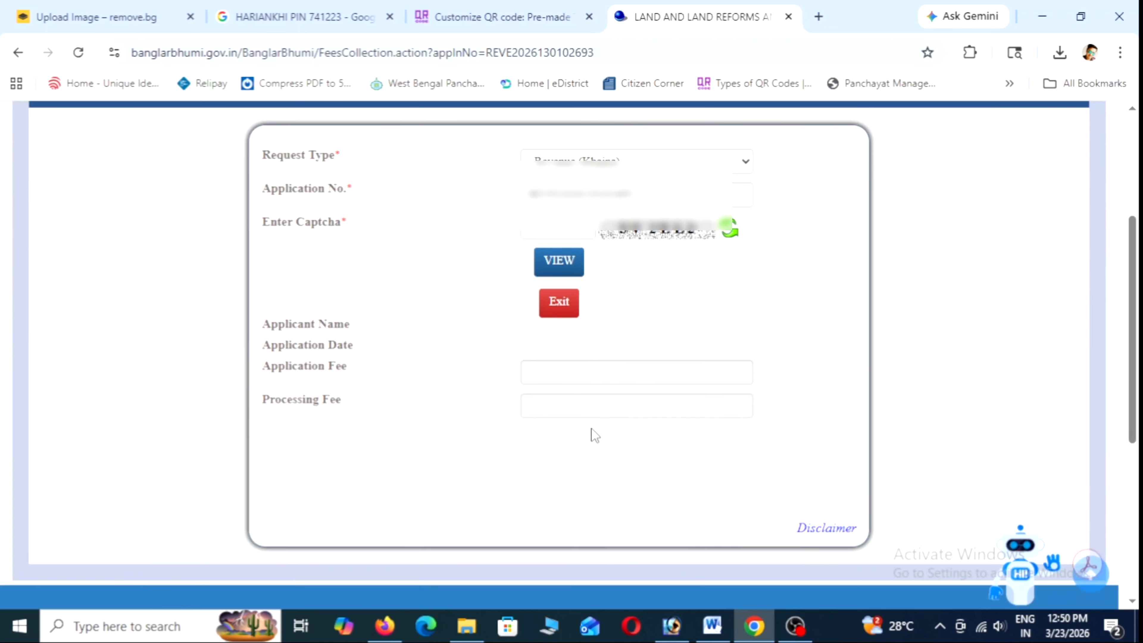
Step: Enter the captcha, retrying with a fresh image, to view fee details with processing fee 13
left_click(562, 229)
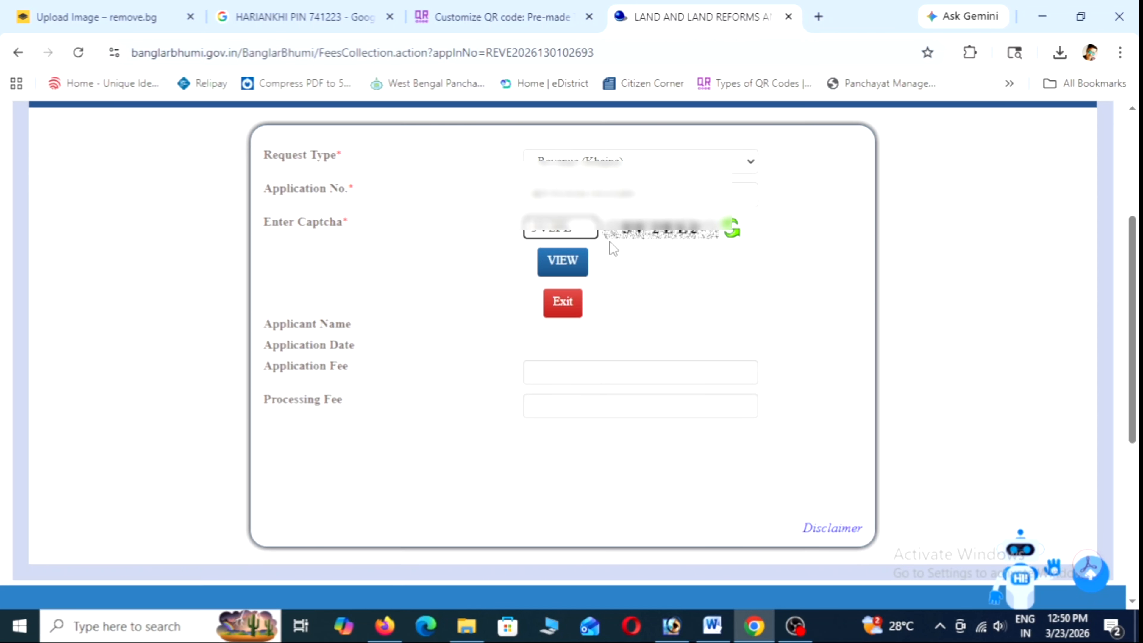
left_click(563, 261)
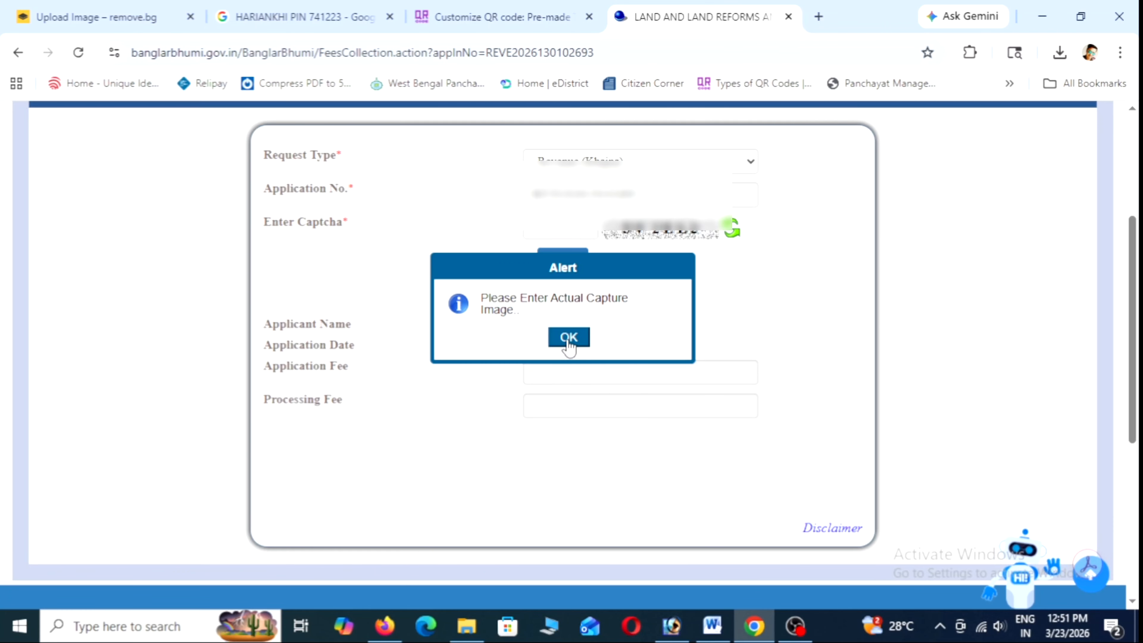
left_click(568, 337)
left_click(559, 231)
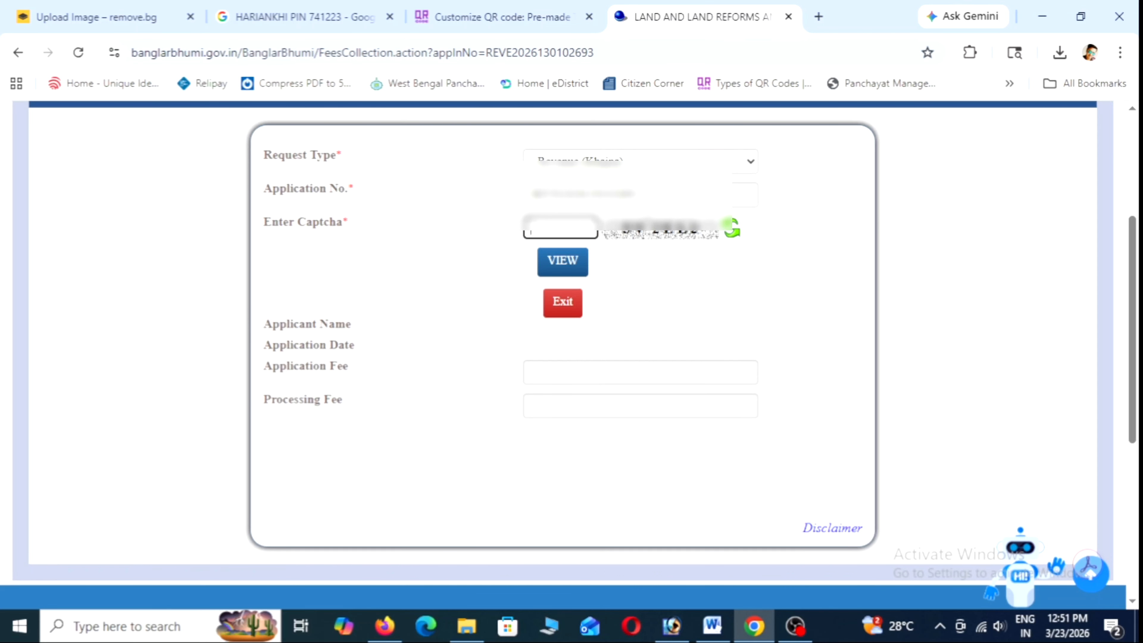
left_click(733, 230)
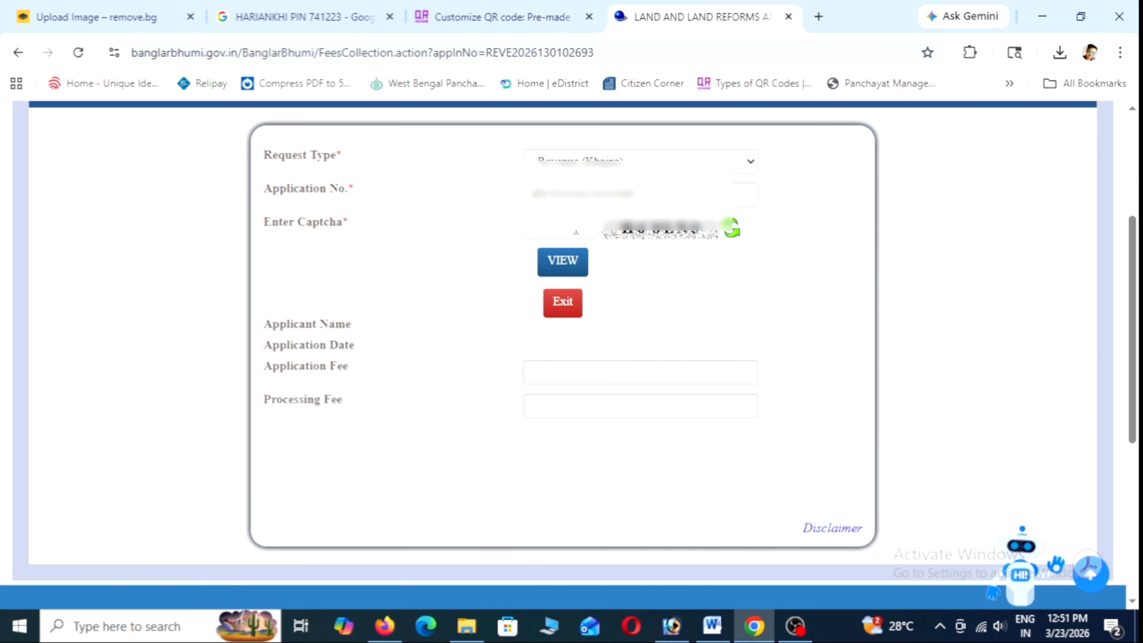
left_click(571, 232)
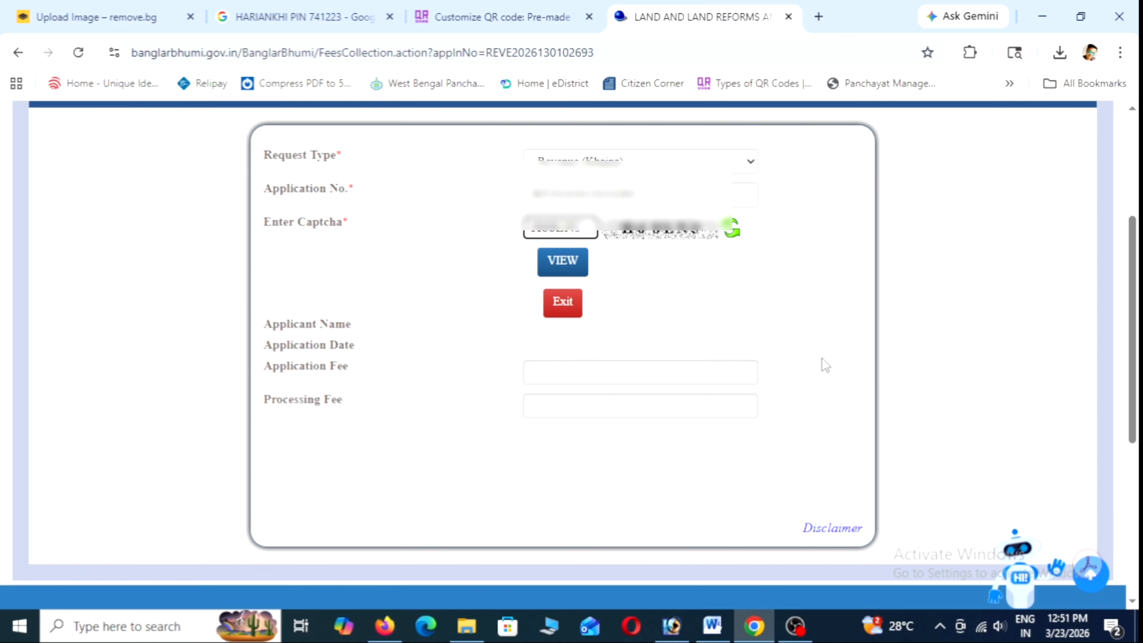
left_click(559, 270)
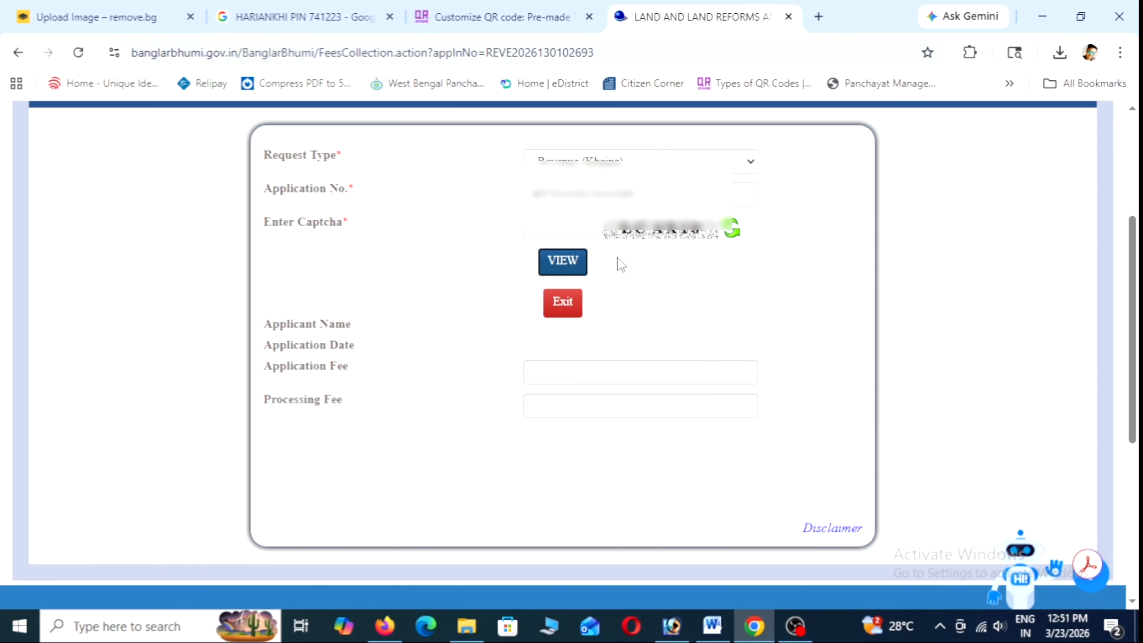
Step: Choose SBI Epay and continue to Payment Through GRIPS
scroll(615, 362, "down", 3)
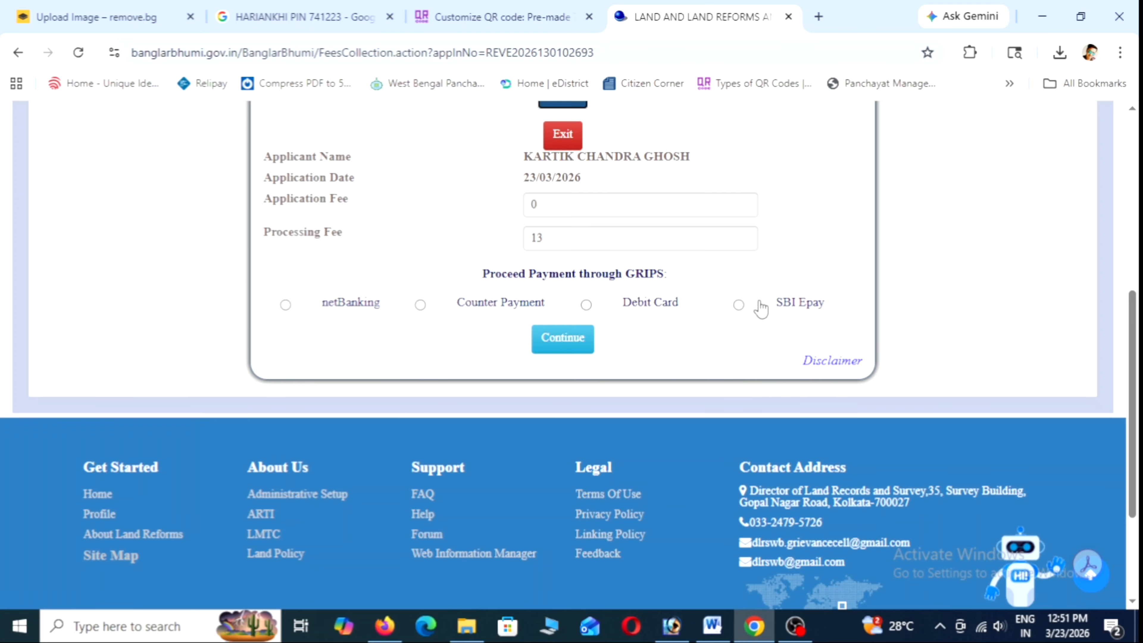
left_click(739, 305)
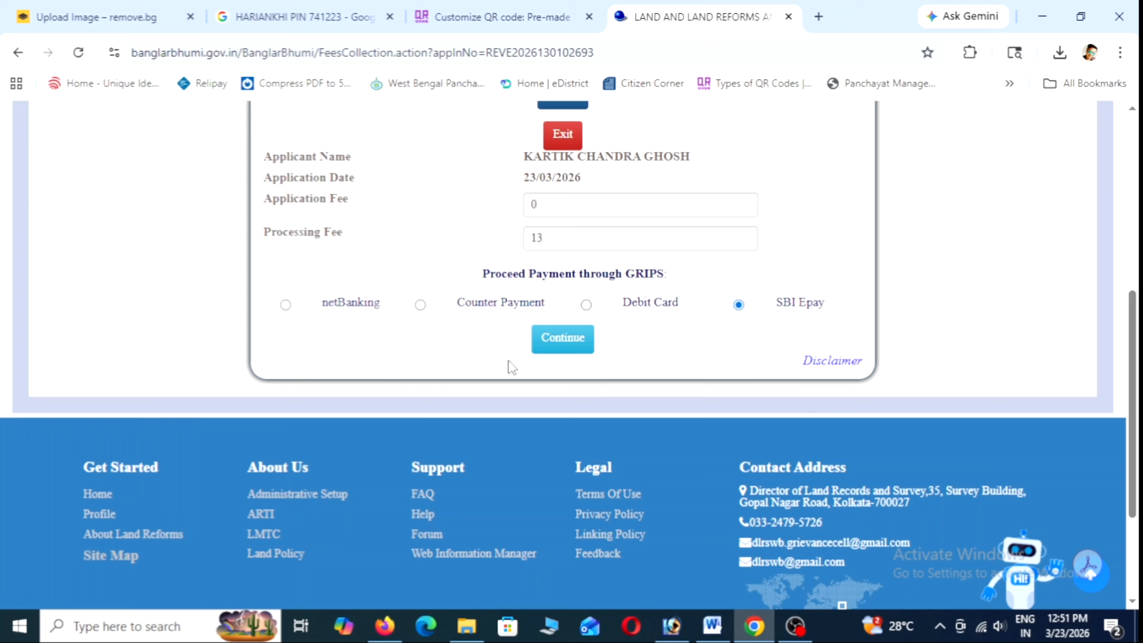
left_click(561, 346)
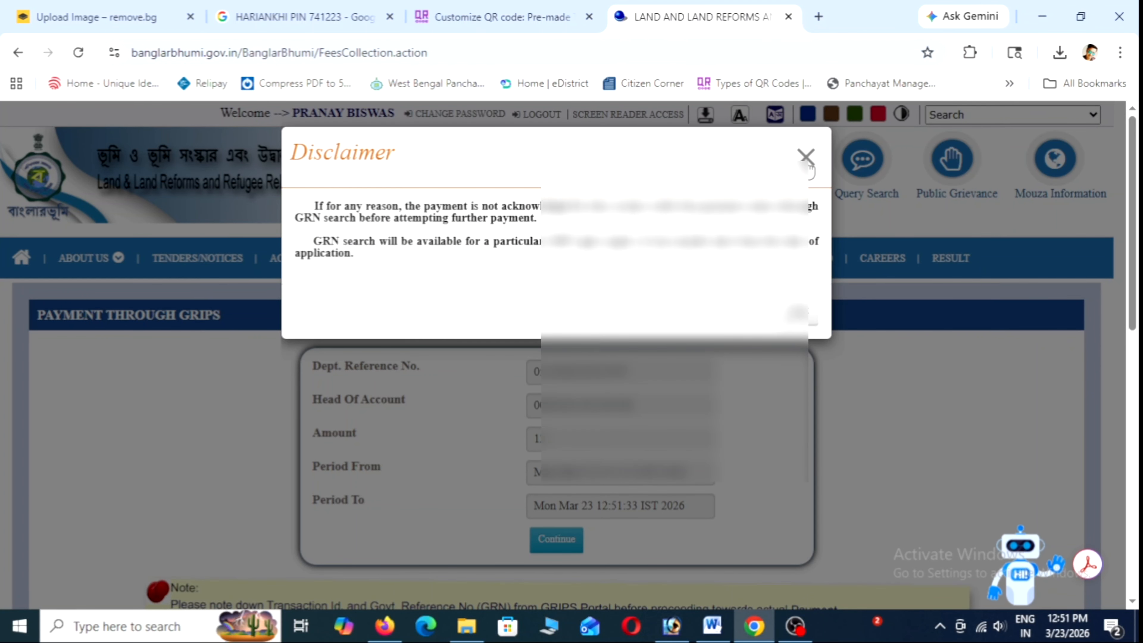
Step: Dismiss the disclaimer, continue to GRIPS 2.0 and mark the ₹13 payment details 'Verified and checked'
left_click(806, 157)
scroll(572, 351, "down", 3)
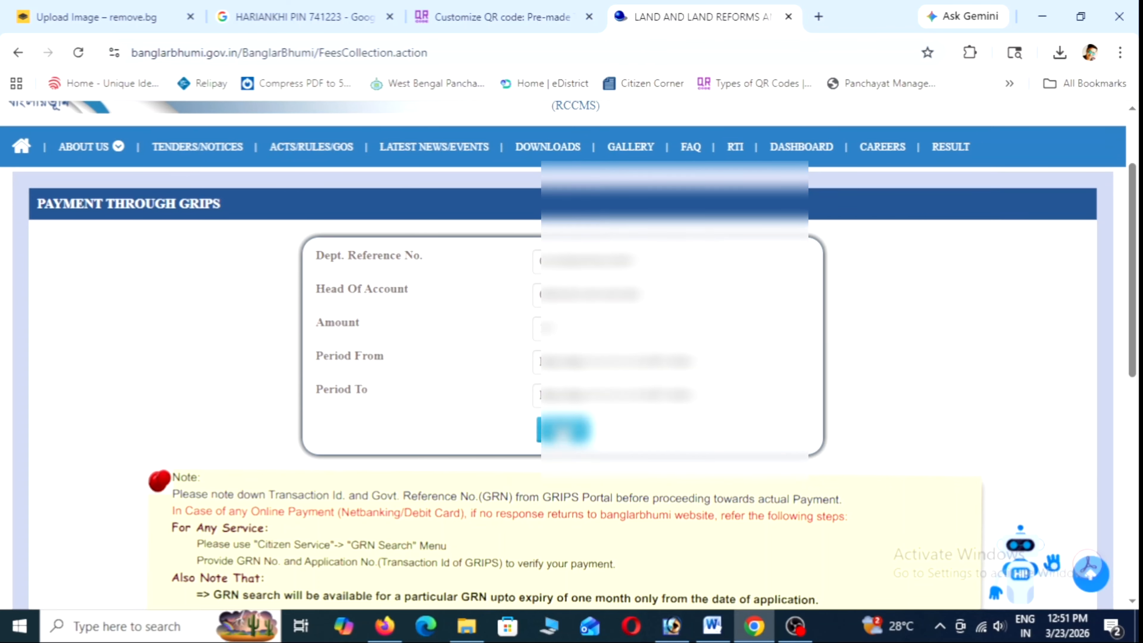
left_click(563, 430)
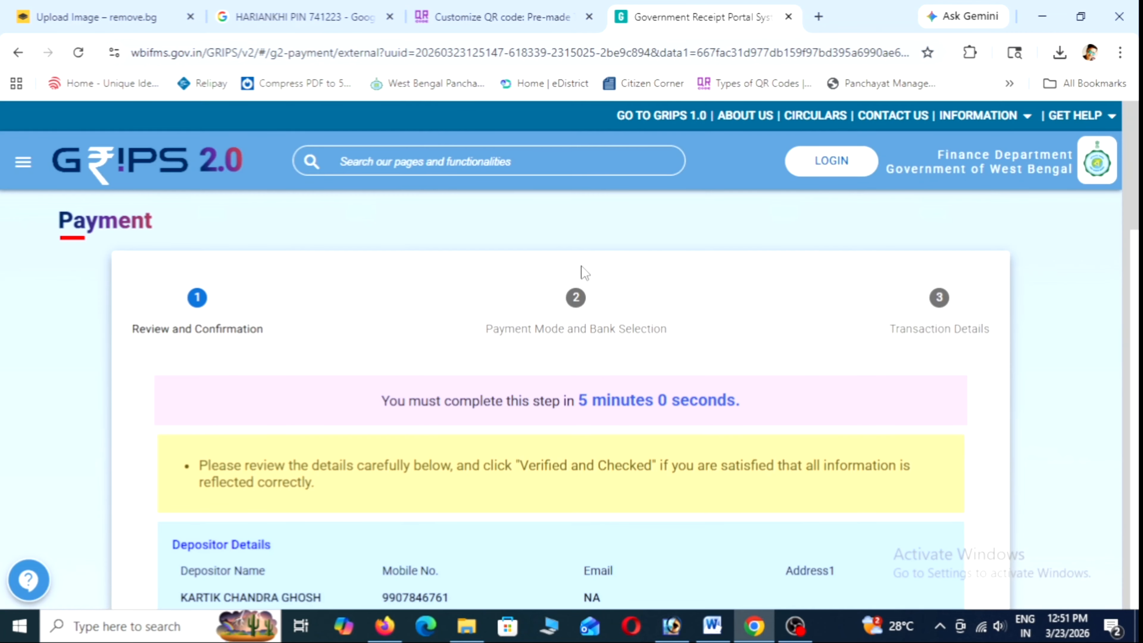
scroll(584, 273, "down", 15)
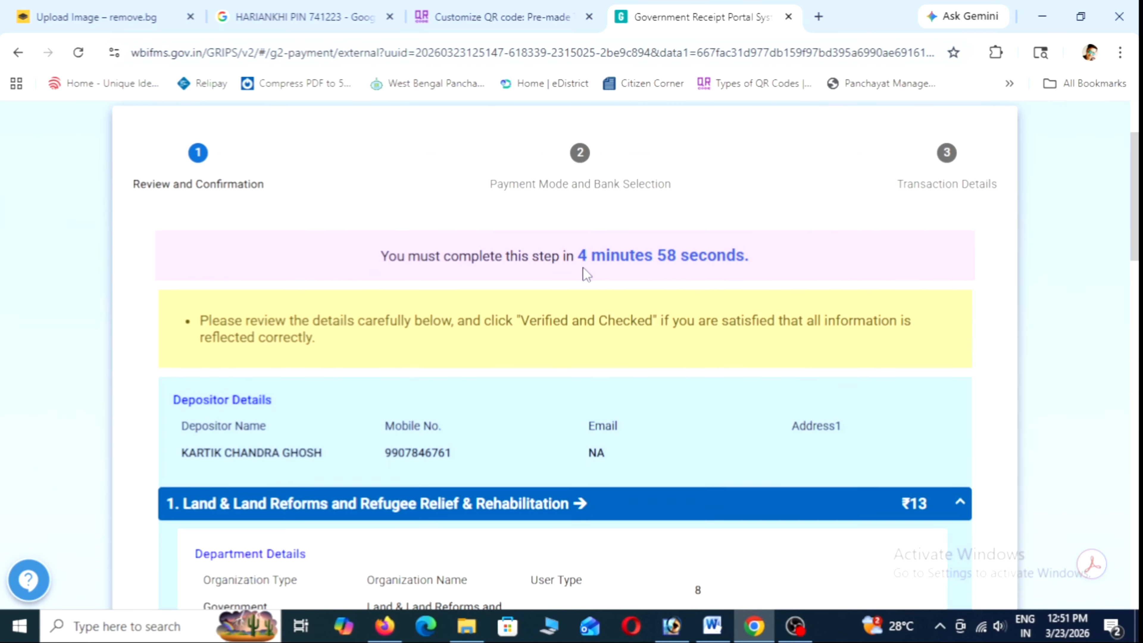
scroll(584, 273, "down", 10)
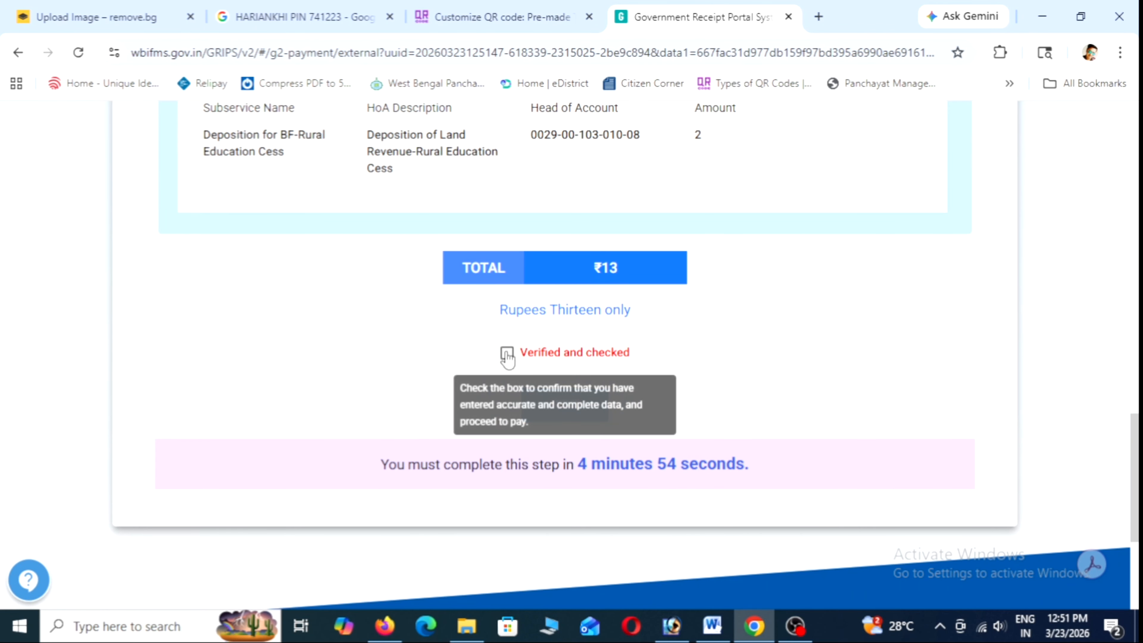
left_click(505, 353)
Step: Choose SBI Epay as payment mode through Payment Gateway/Bank and generate the GRN
left_click(565, 406)
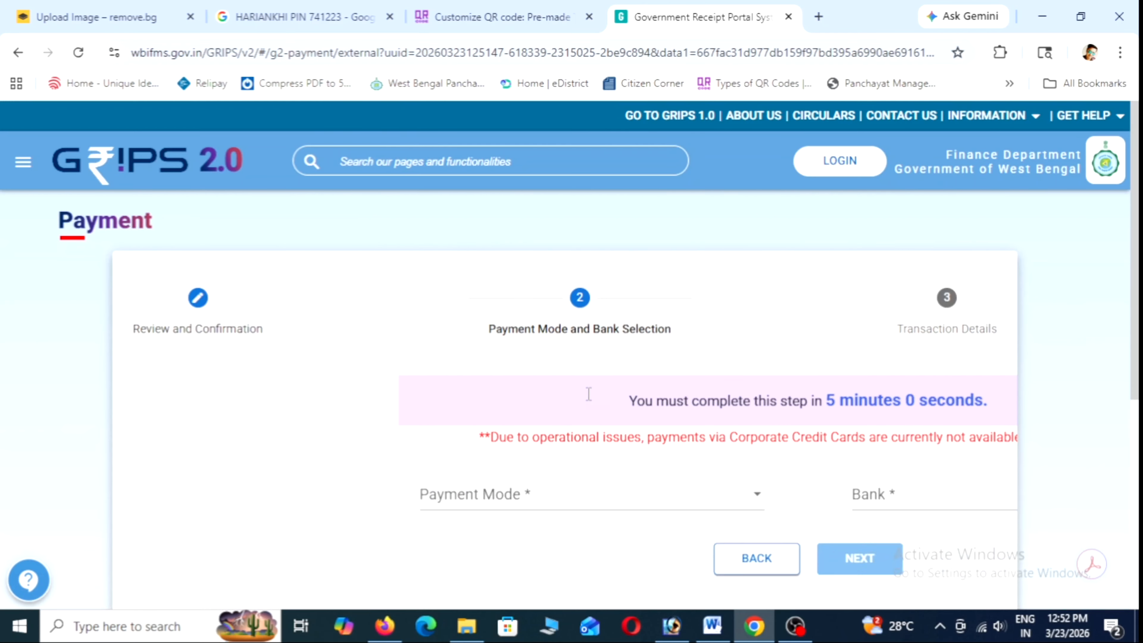
scroll(612, 434, "down", 3)
left_click(321, 315)
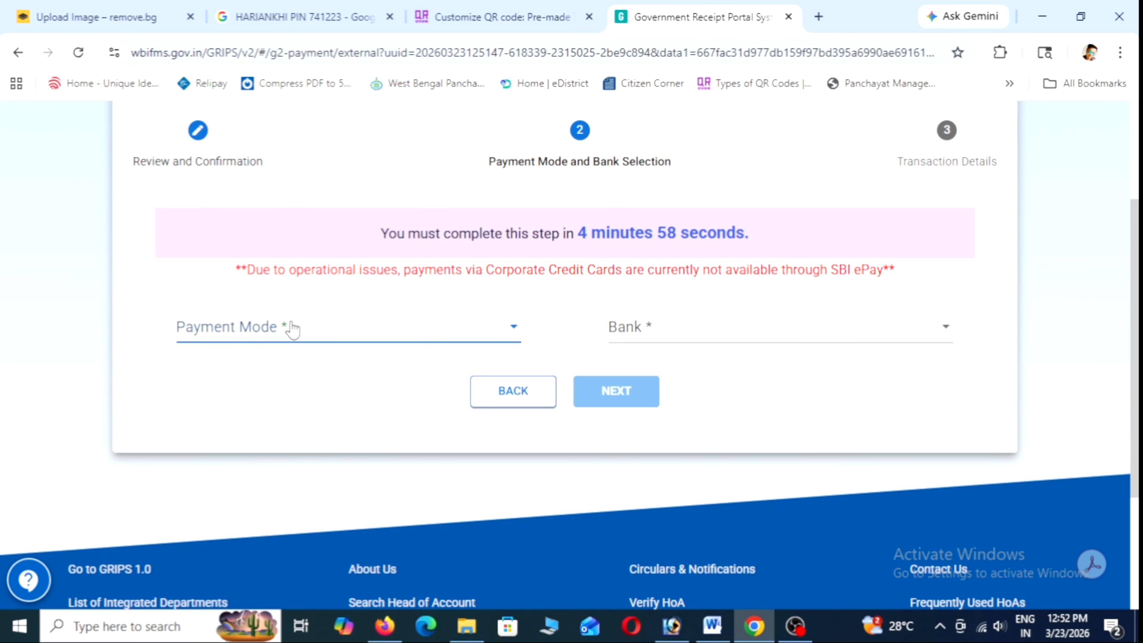
left_click(293, 327)
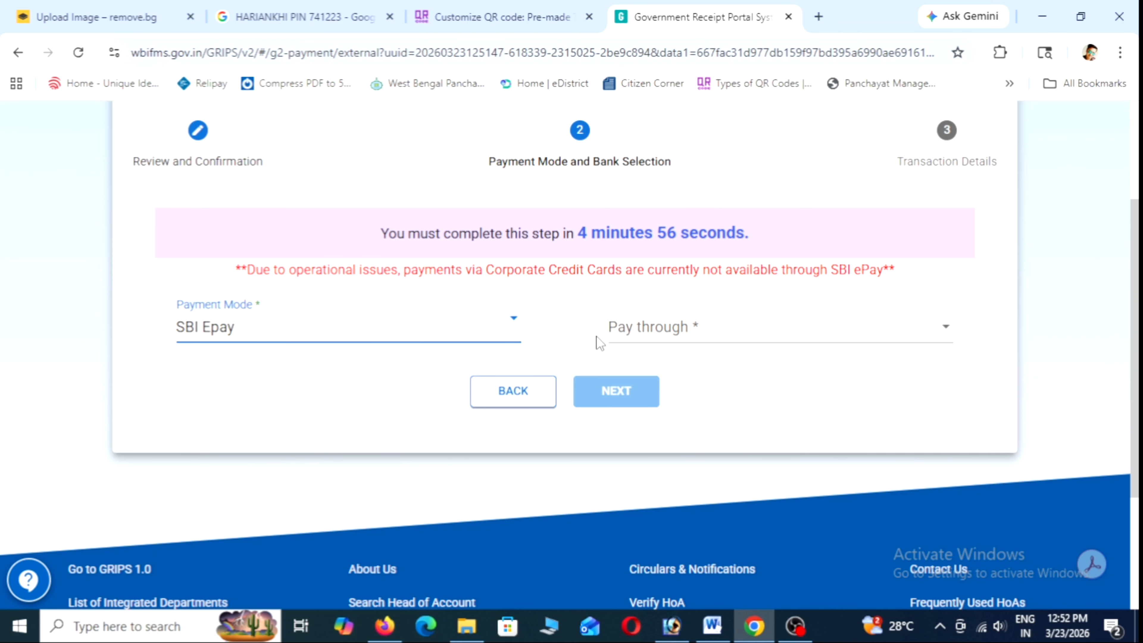
left_click(618, 332)
left_click(621, 326)
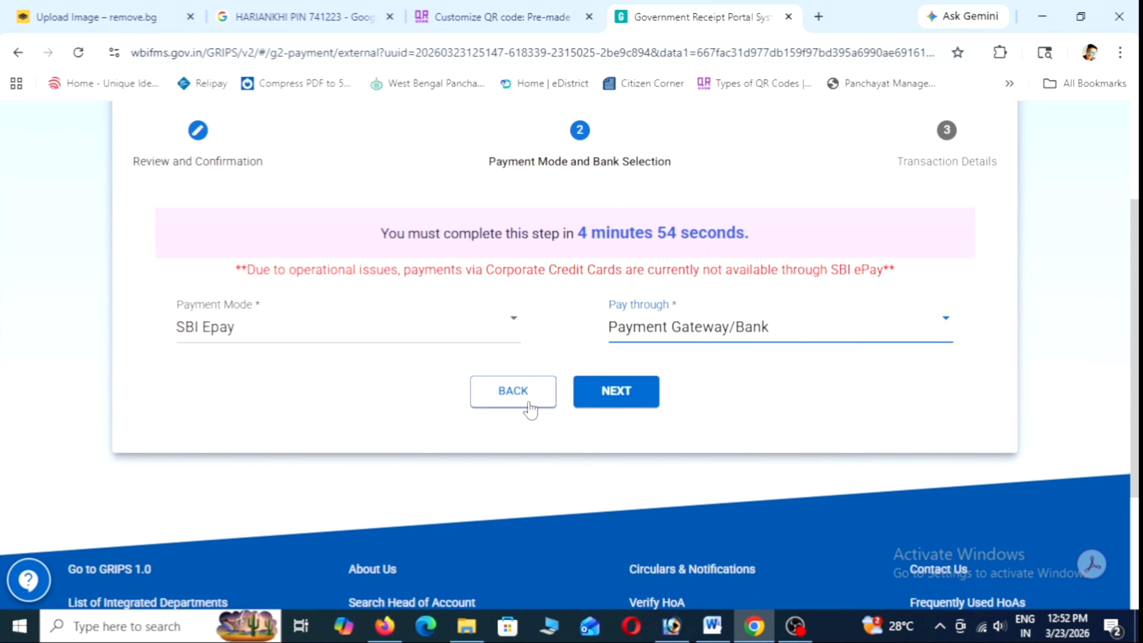
left_click(608, 396)
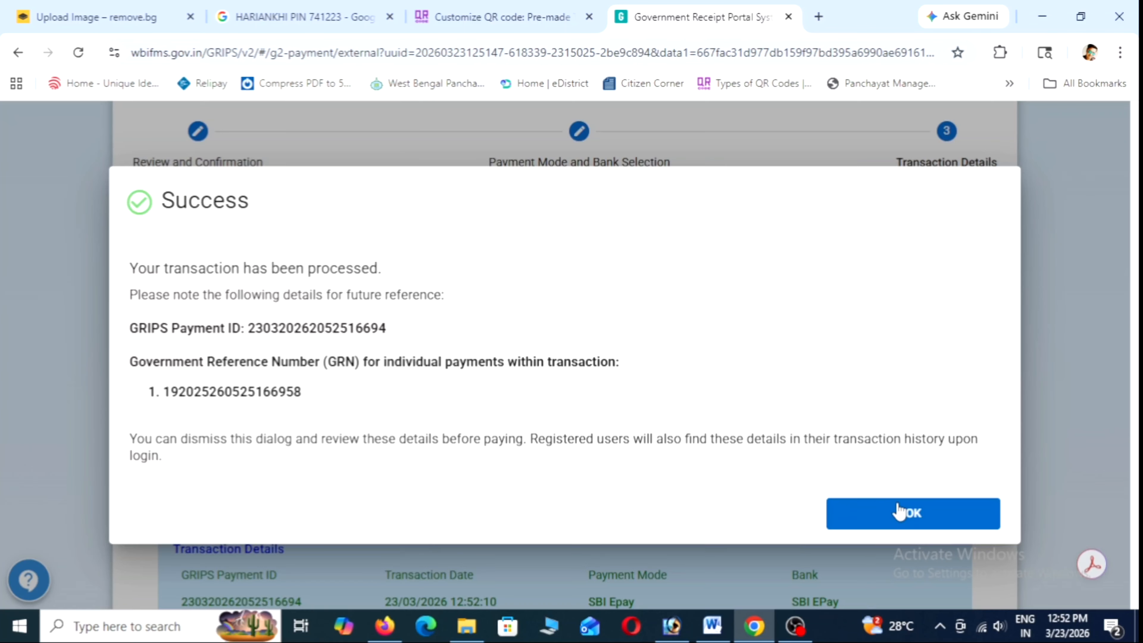
Step: Acknowledge the transaction success notice and send the ₹13 payment to SBI ePay
left_click(906, 510)
scroll(631, 315, "down", 5)
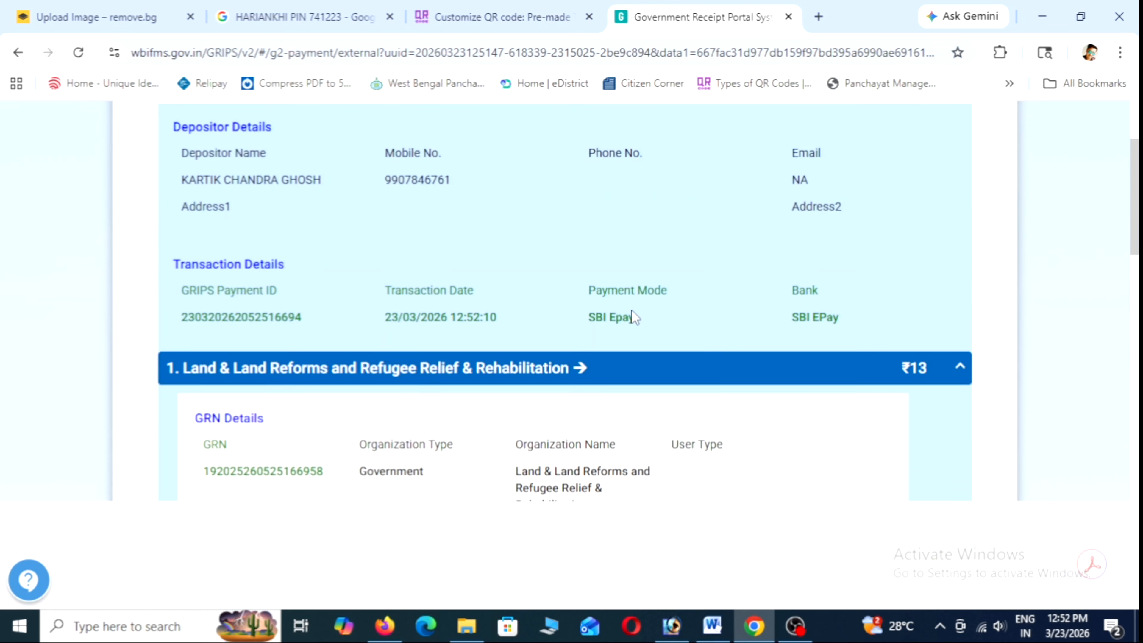
scroll(632, 317, "down", 10)
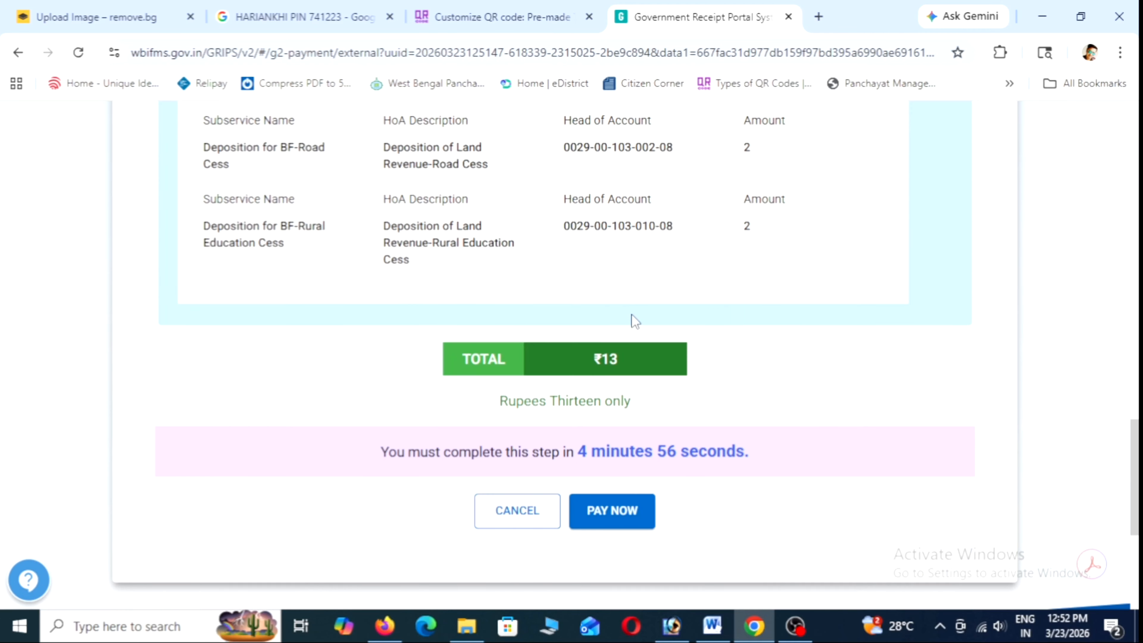
scroll(635, 321, "down", 3)
left_click(614, 354)
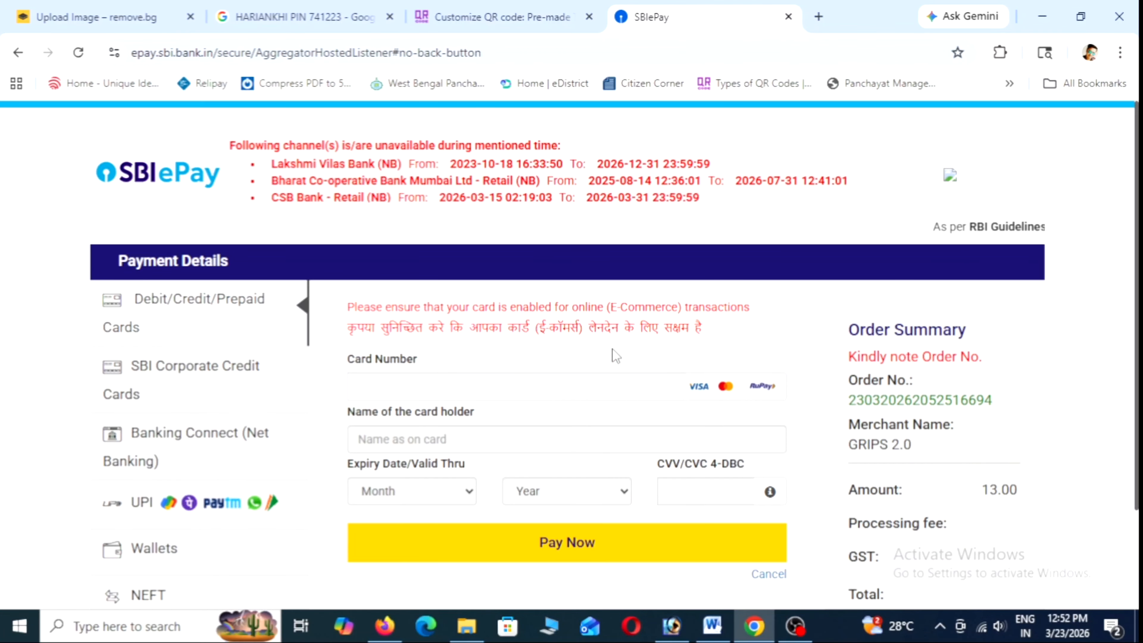
Step: Pay the ₹13 order on SBI ePay using the UPI QR option
scroll(456, 402, "down", 3)
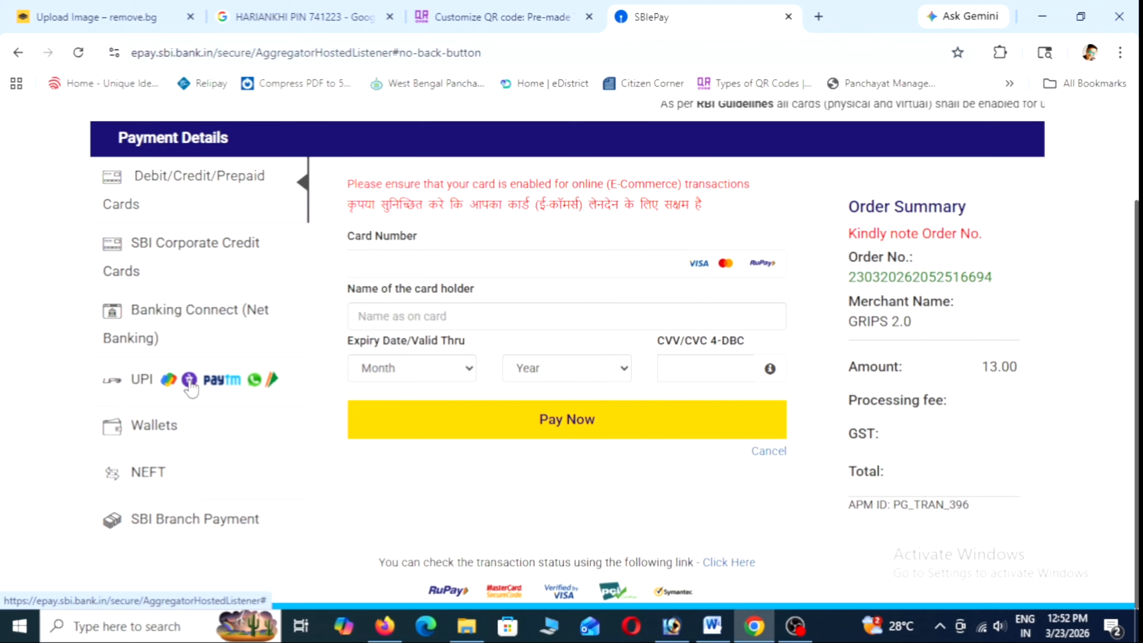
left_click(159, 382)
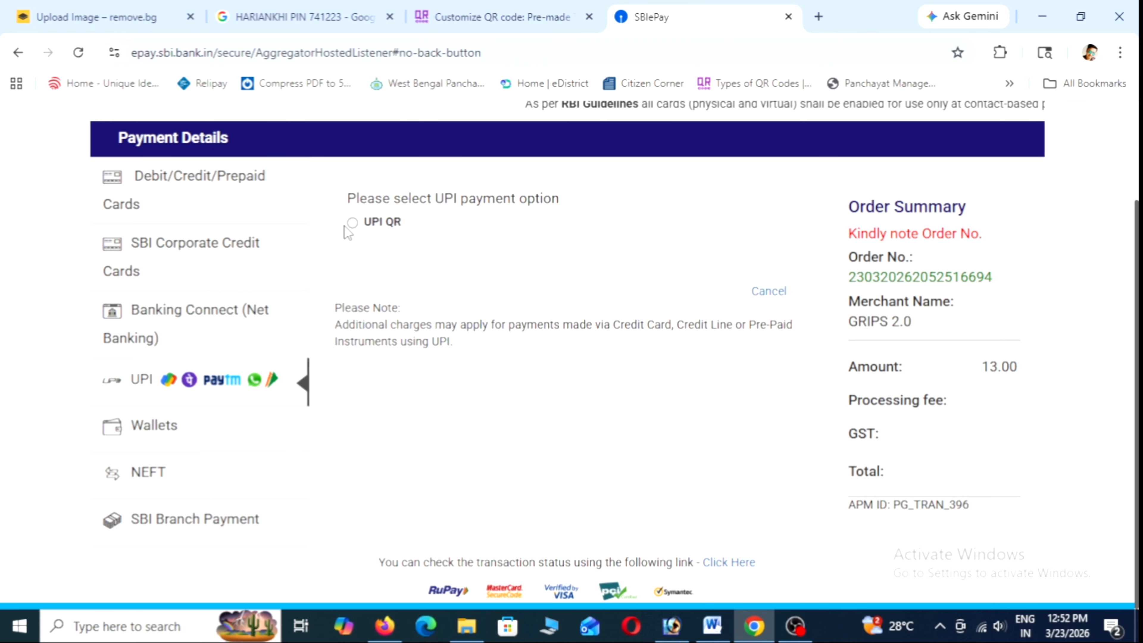
left_click(353, 222)
left_click(532, 306)
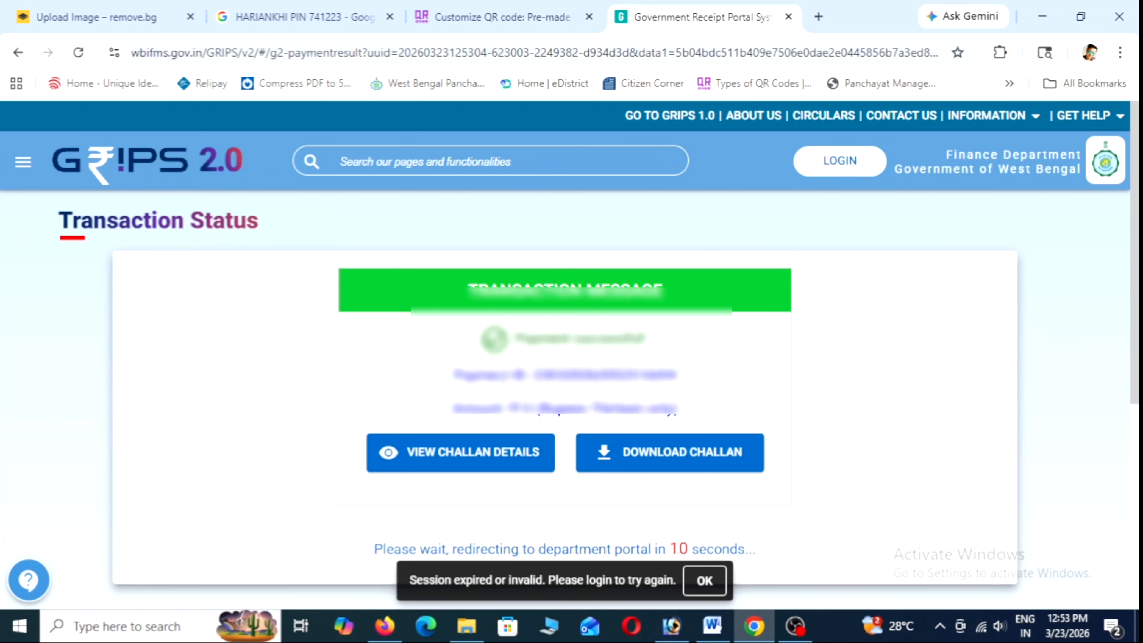
Step: Download the successful payment's challan as challan (1).pdf and open it
scroll(666, 463, "down", 1)
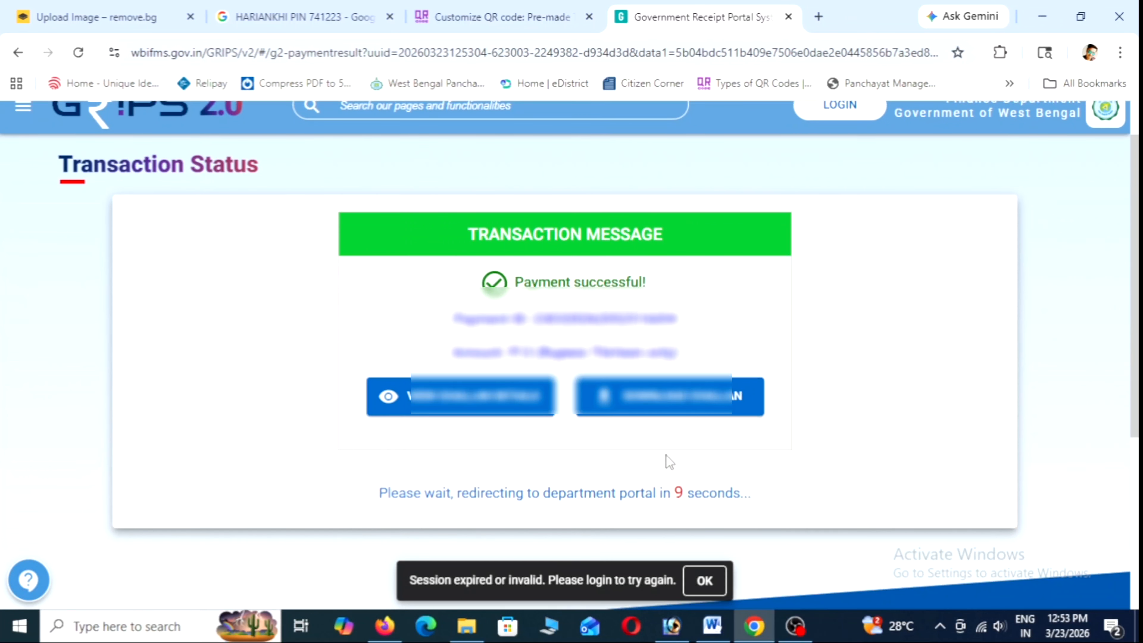
left_click(641, 412)
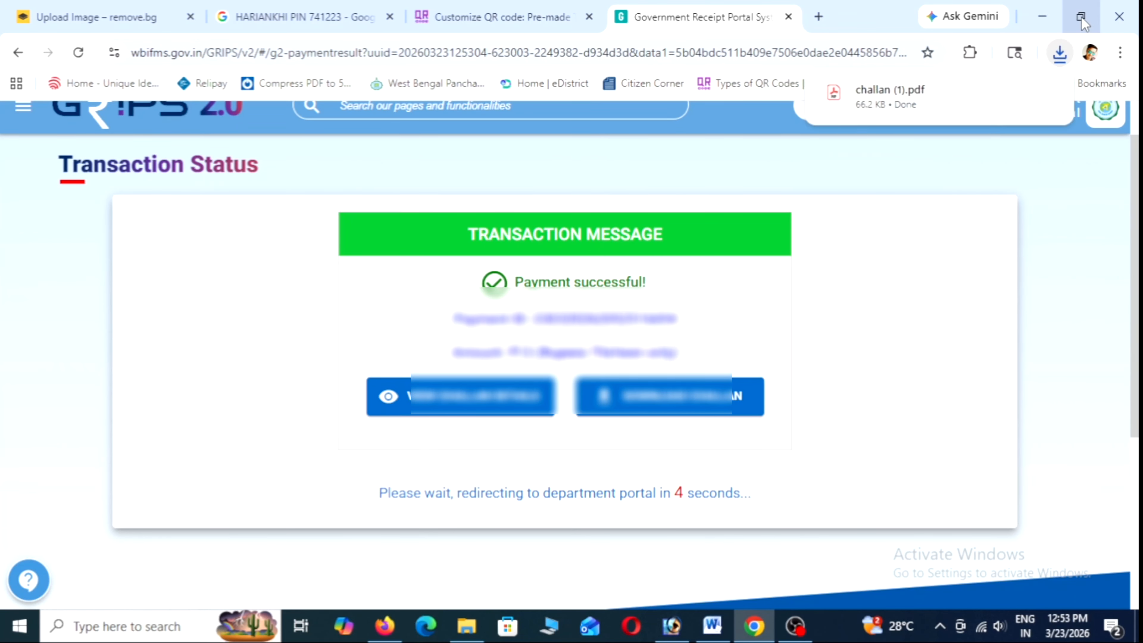
left_click(978, 80)
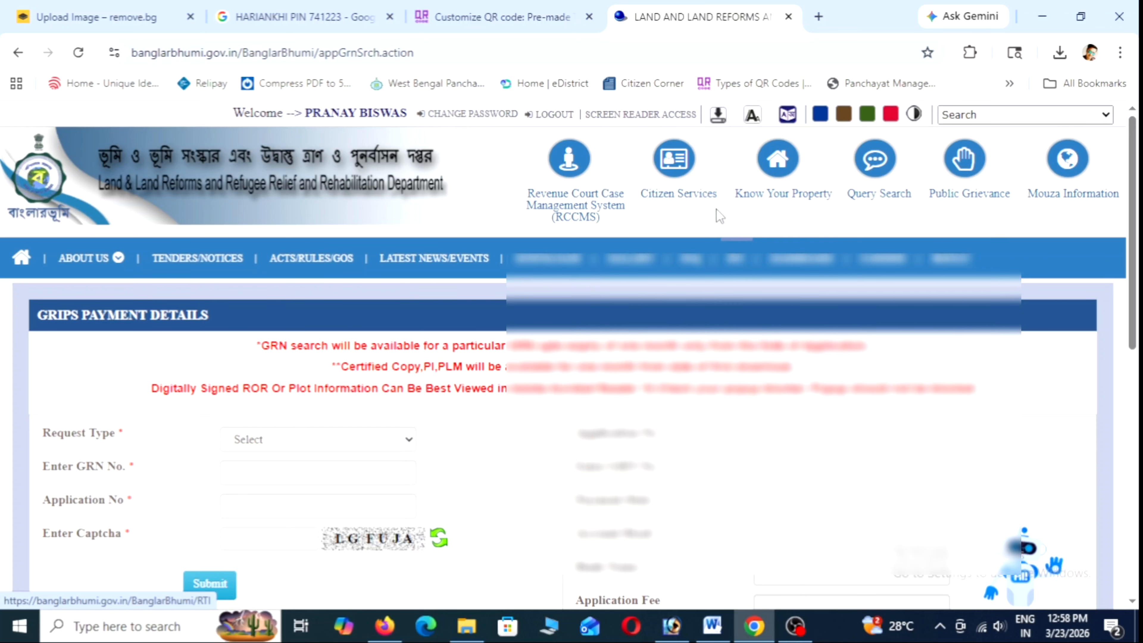
Step: Open Application/Report Reprint, set Type to Revenue Receipt, then minimize Chrome
left_click(674, 163)
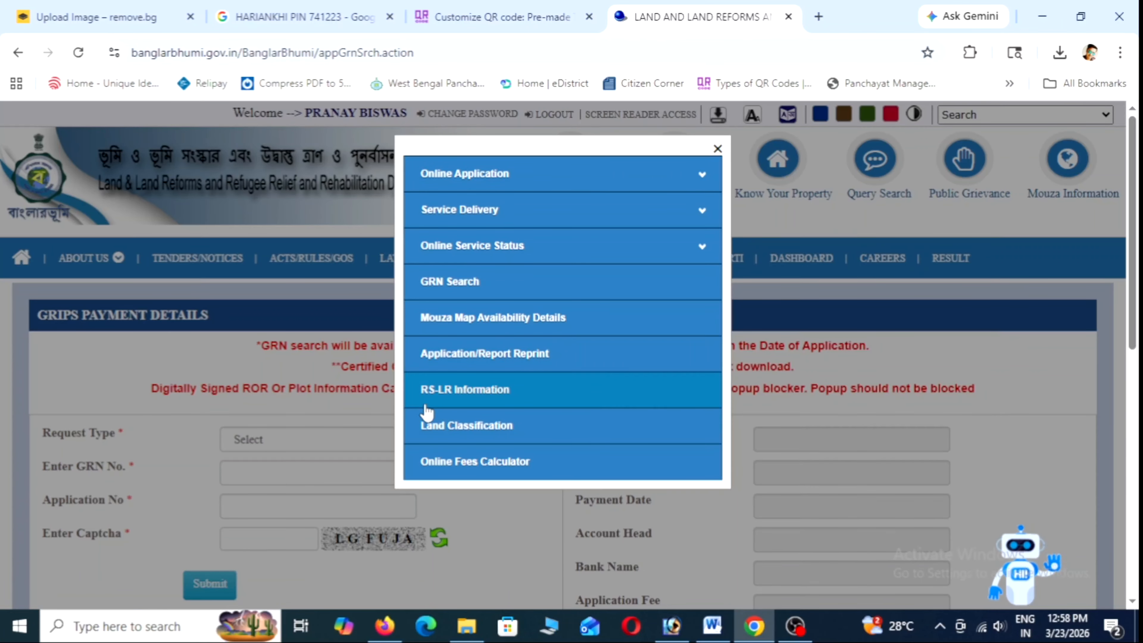
left_click(495, 360)
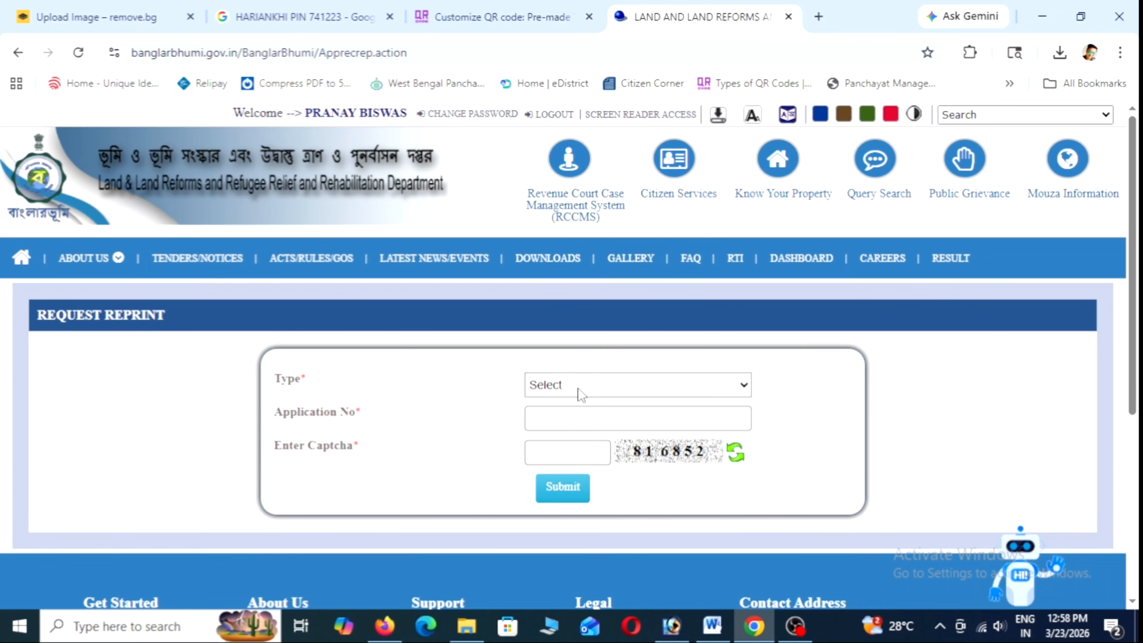
left_click(581, 395)
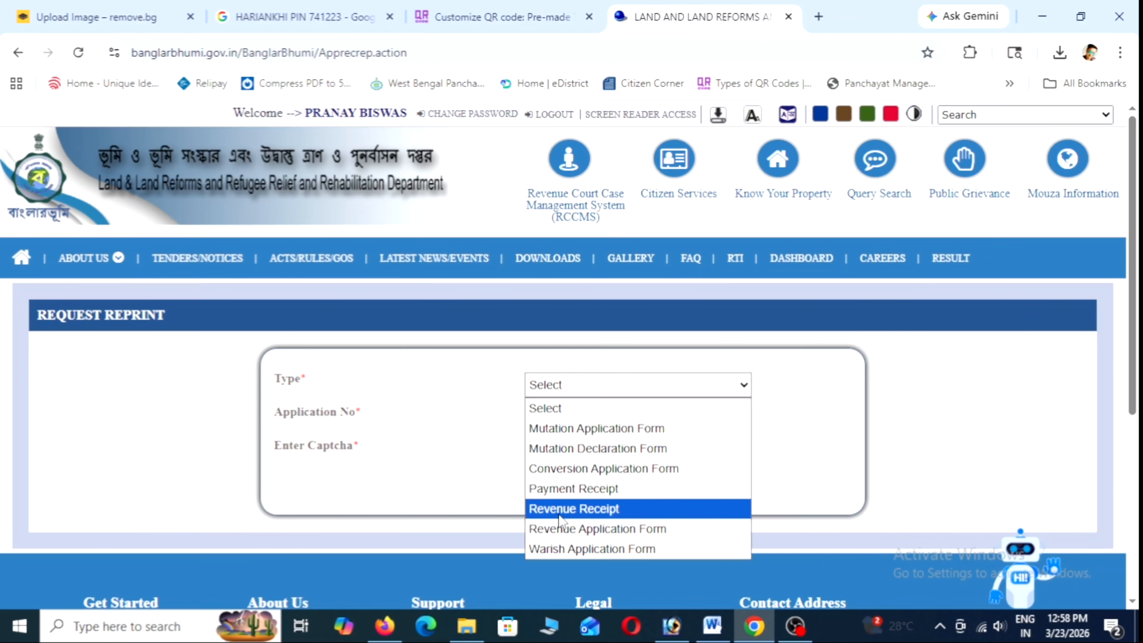
left_click(574, 509)
left_click(557, 419)
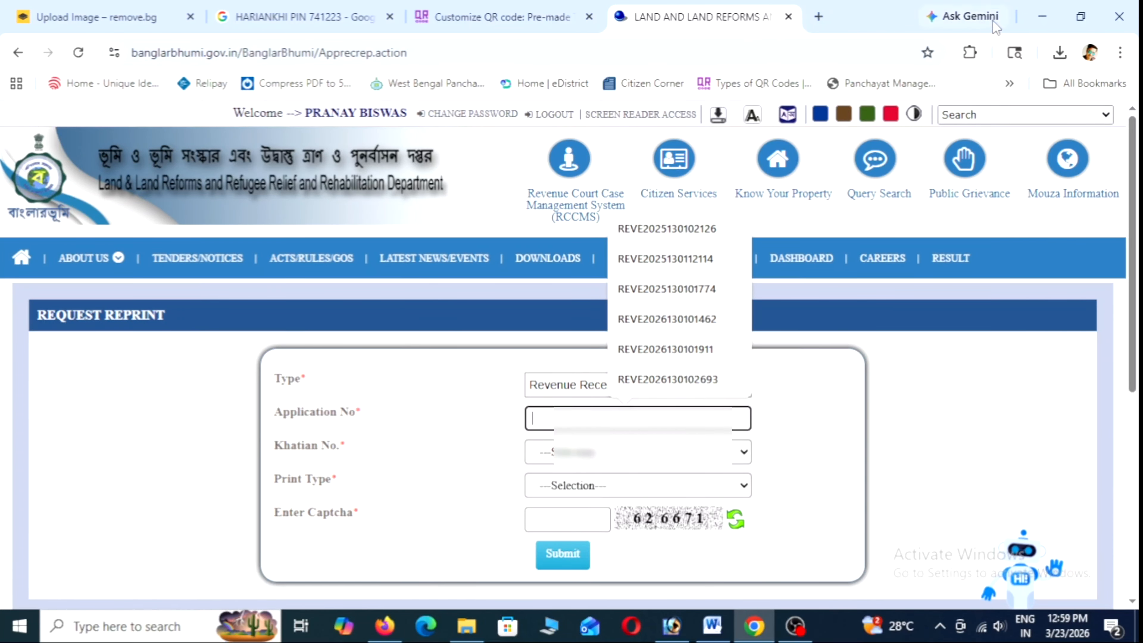
left_click(1042, 16)
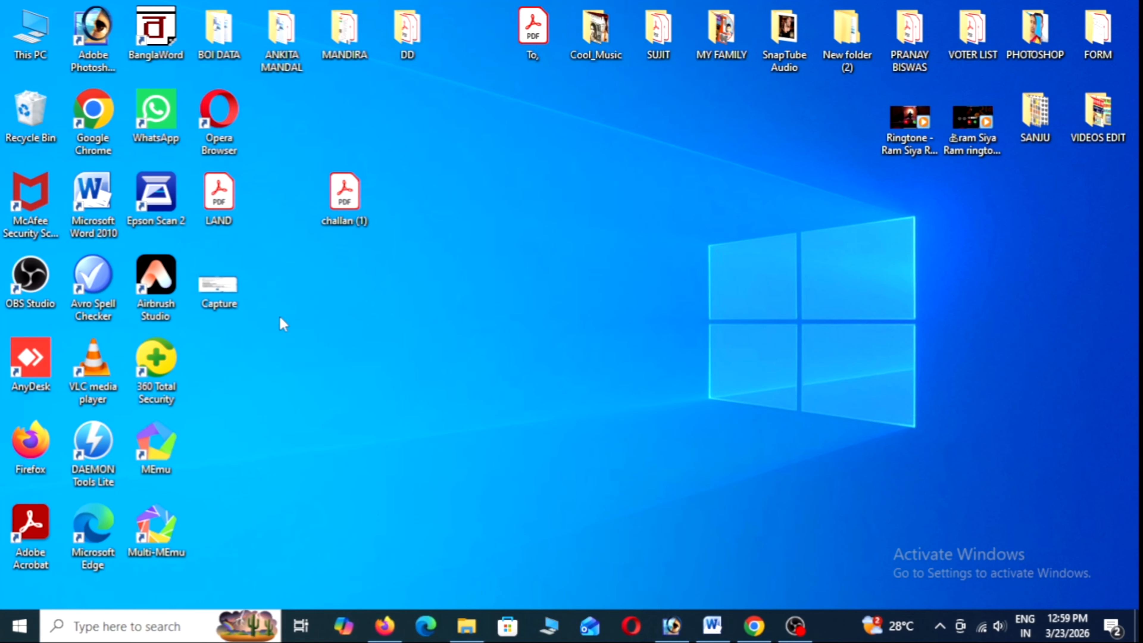
Step: Open challan (1).pdf in Acrobat and copy the GRN value from page 2
left_click(334, 202)
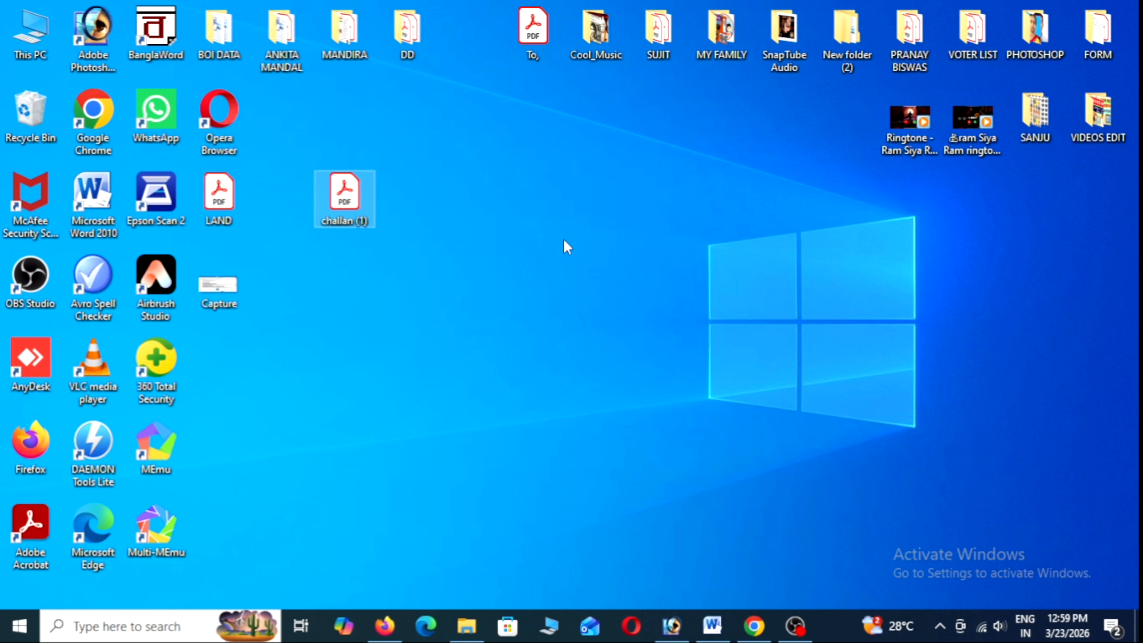
key("Return")
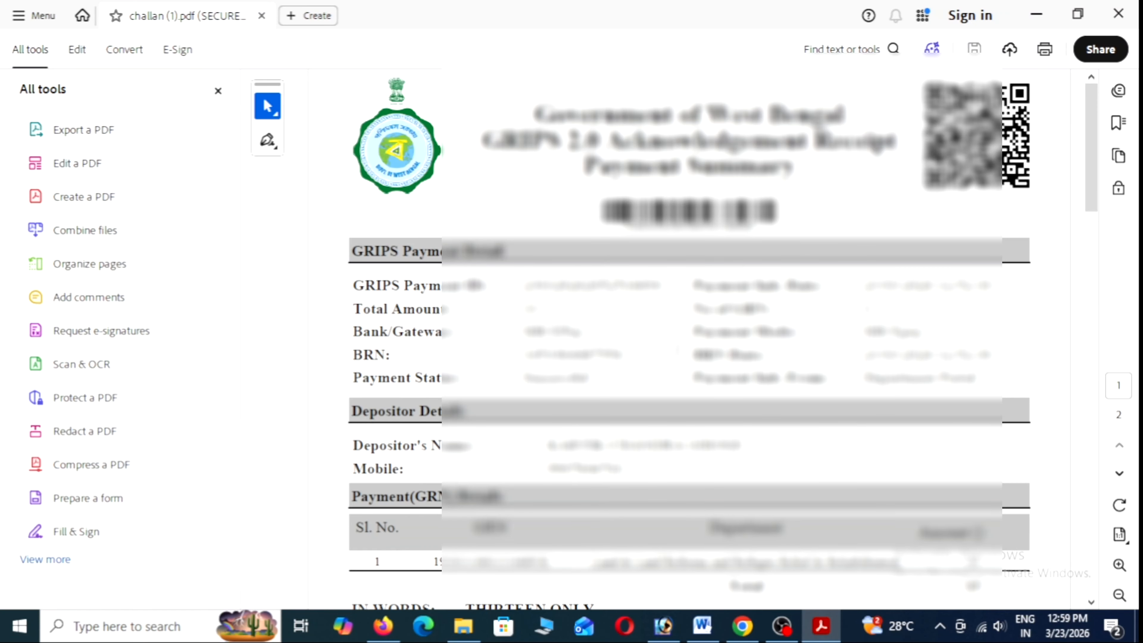
scroll(597, 368, "down", 3)
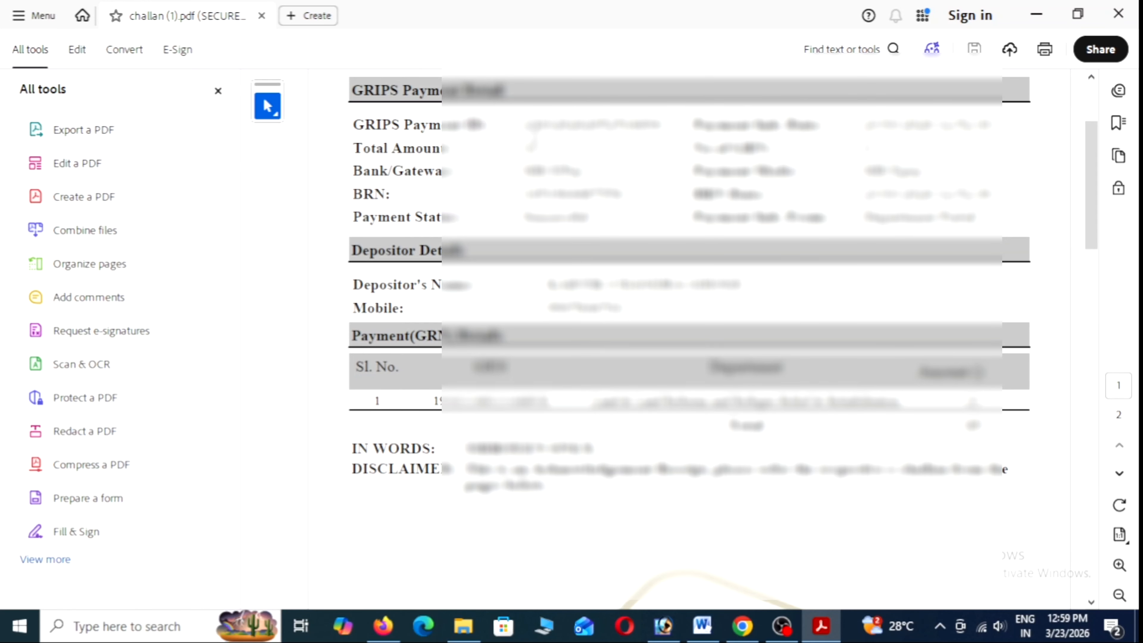
scroll(540, 203, "up", 1)
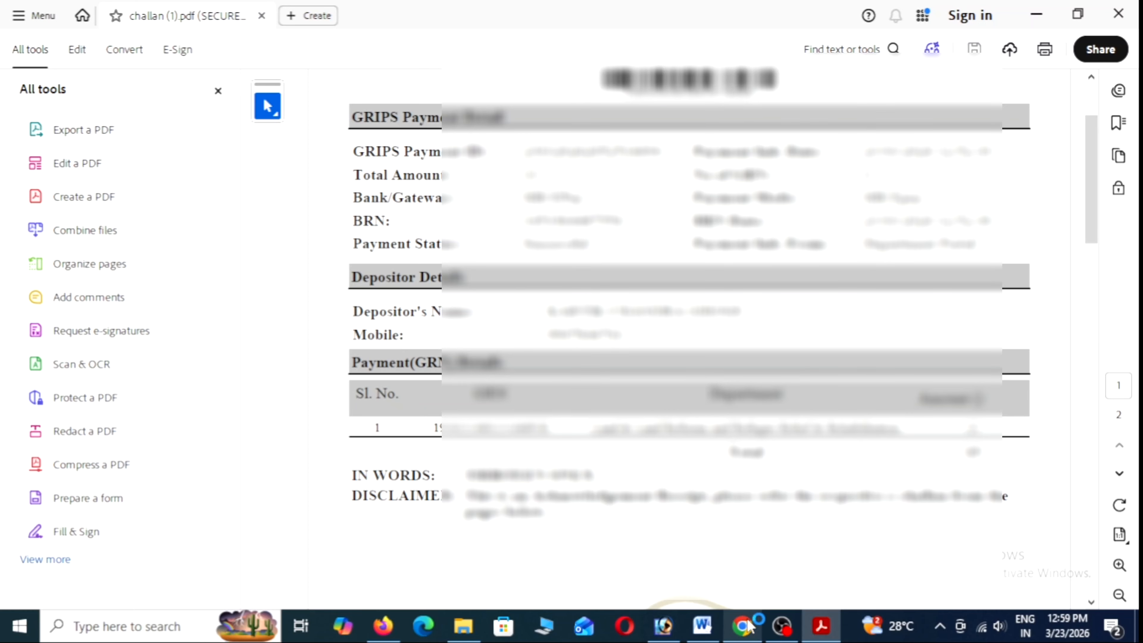
scroll(689, 338, "down", 6)
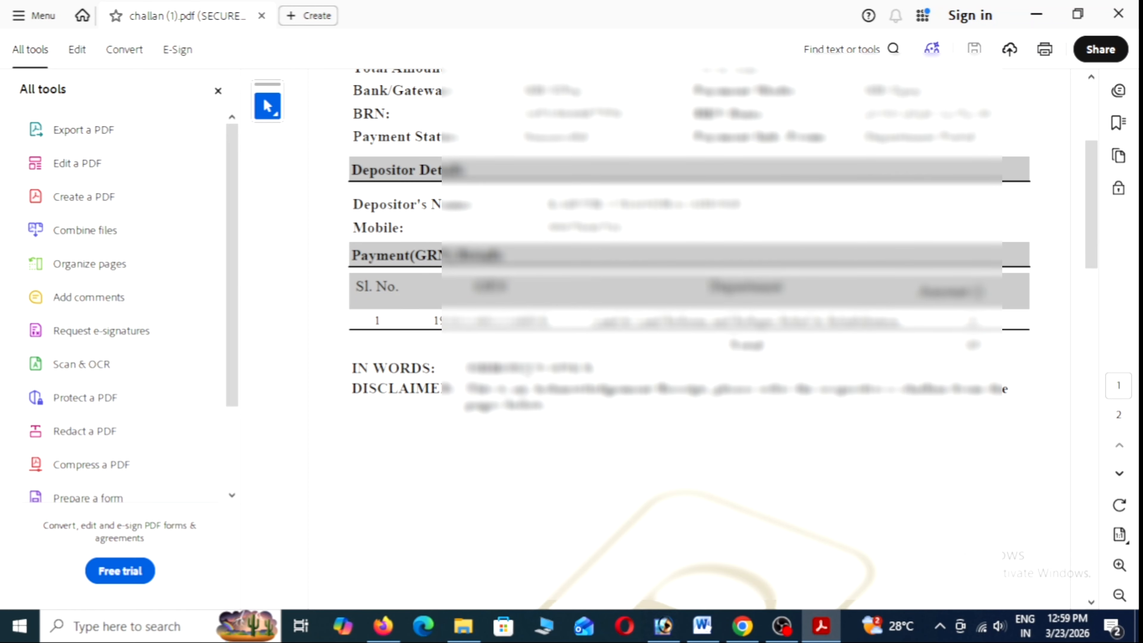
scroll(1007, 354, "down", 20)
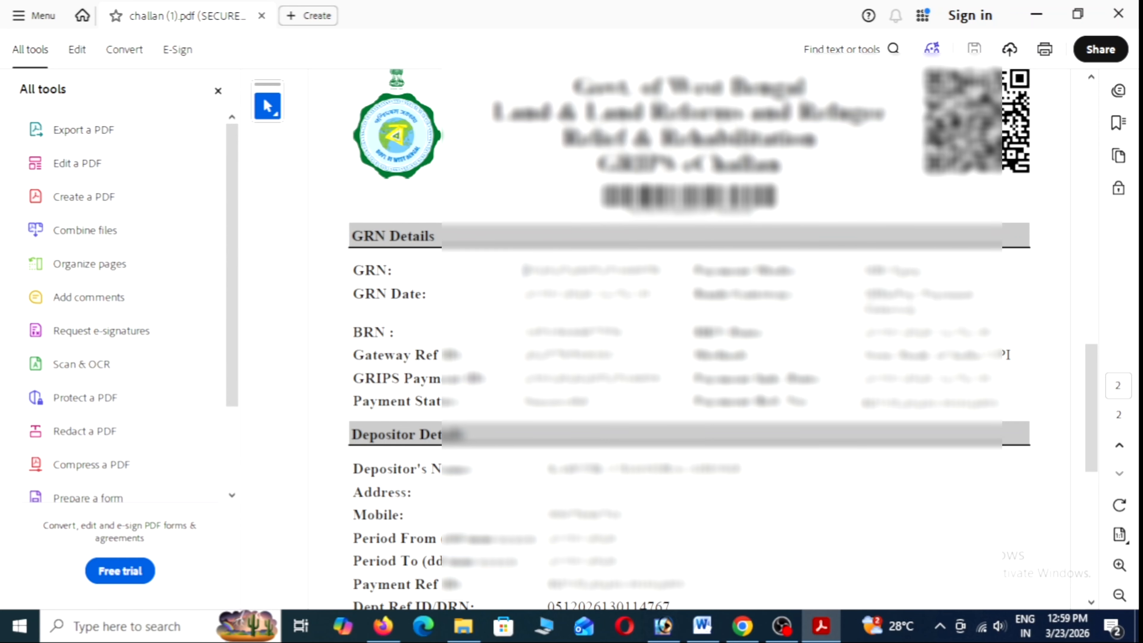
left_click_drag(523, 271, 664, 270)
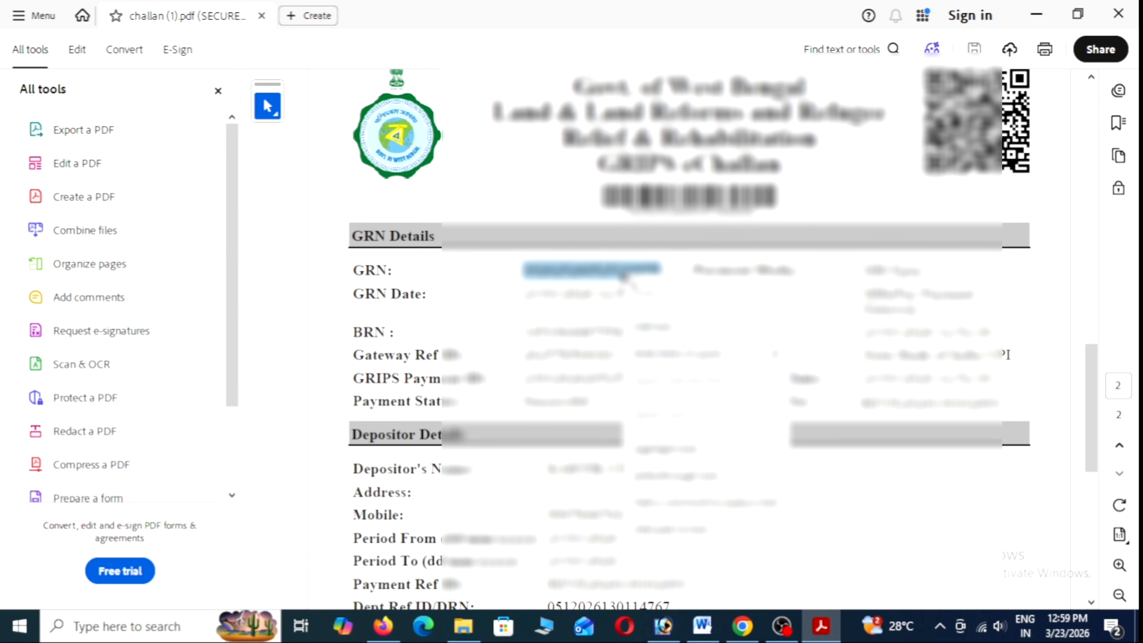
left_click(894, 334)
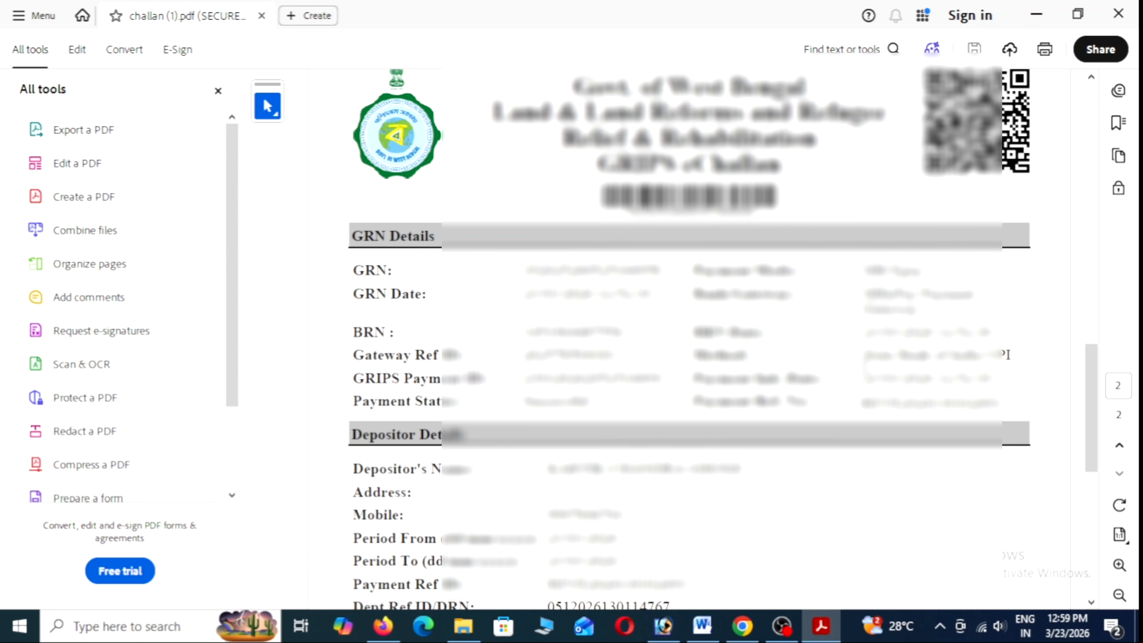
Step: Return to the Request Reprint form and enter the application number
left_click(1036, 17)
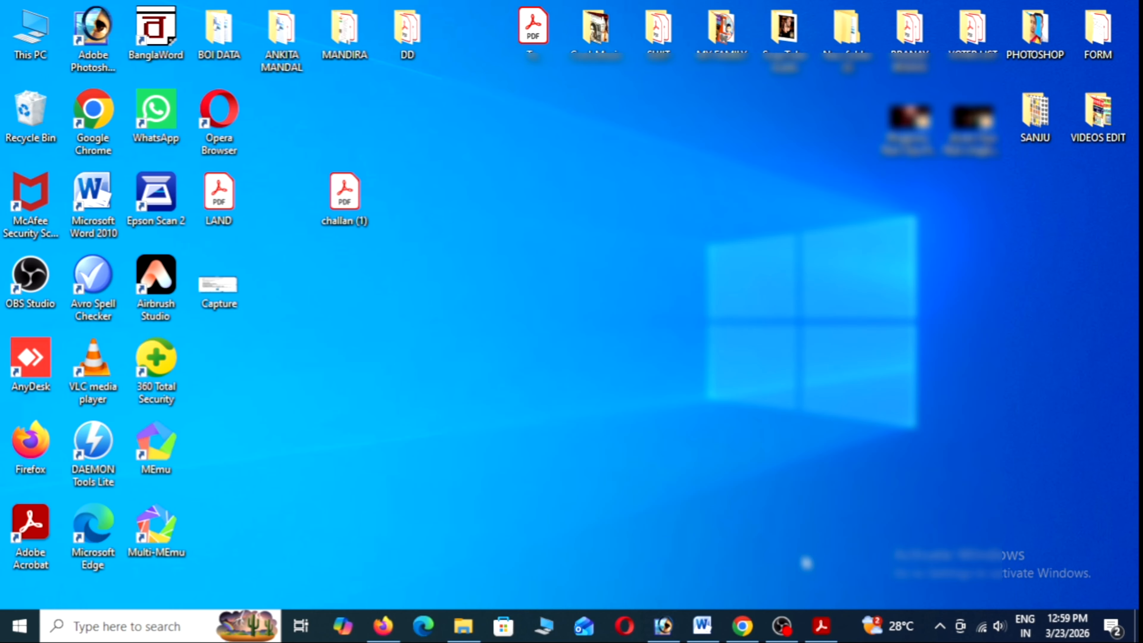
left_click(742, 627)
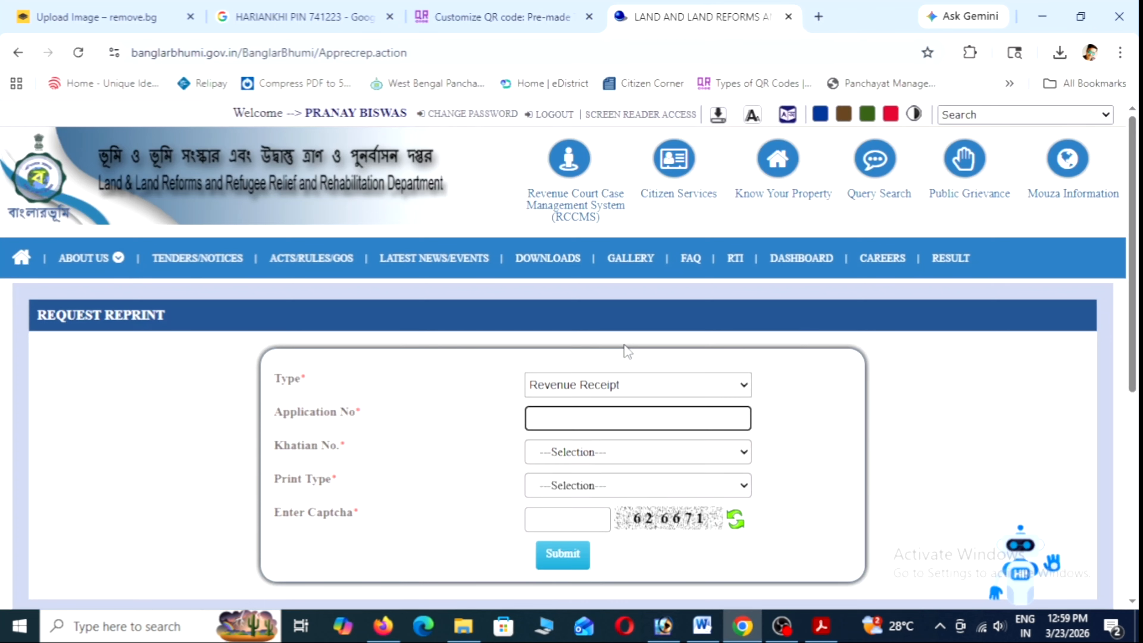
left_click(568, 332)
left_click(584, 421)
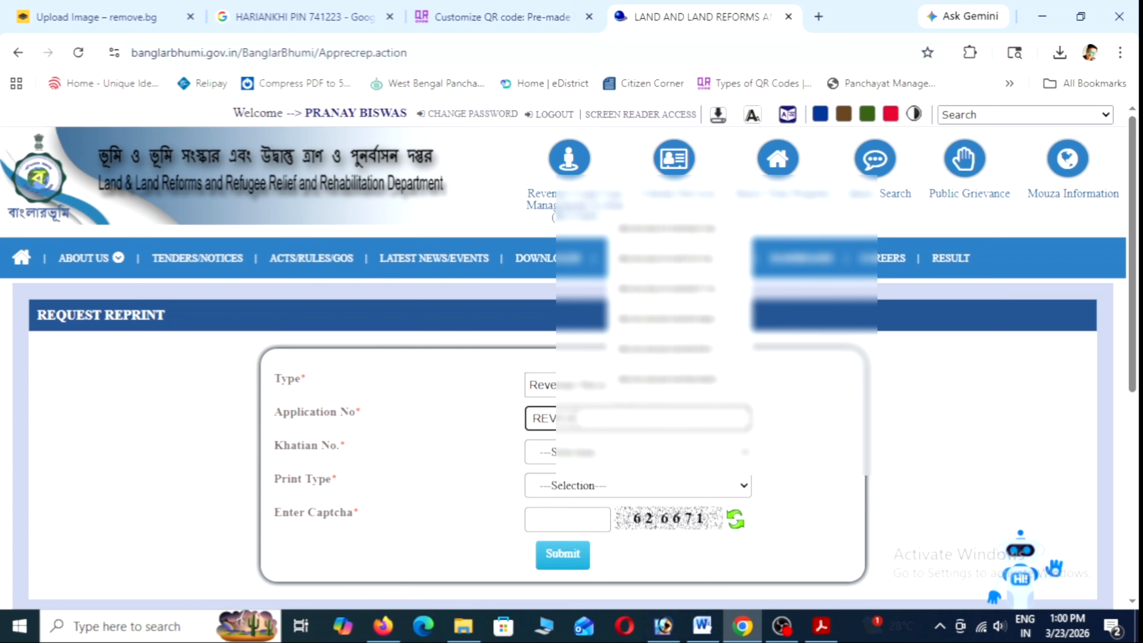
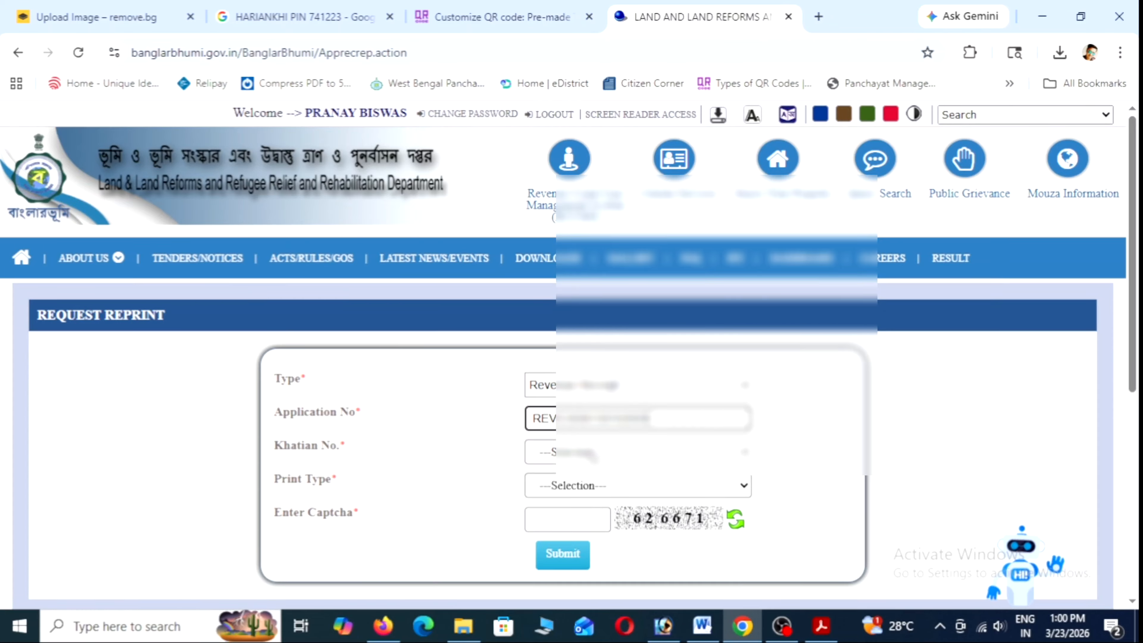
Step: Dismiss the incorrect application number alert, then select and copy the entered number
left_click(591, 452)
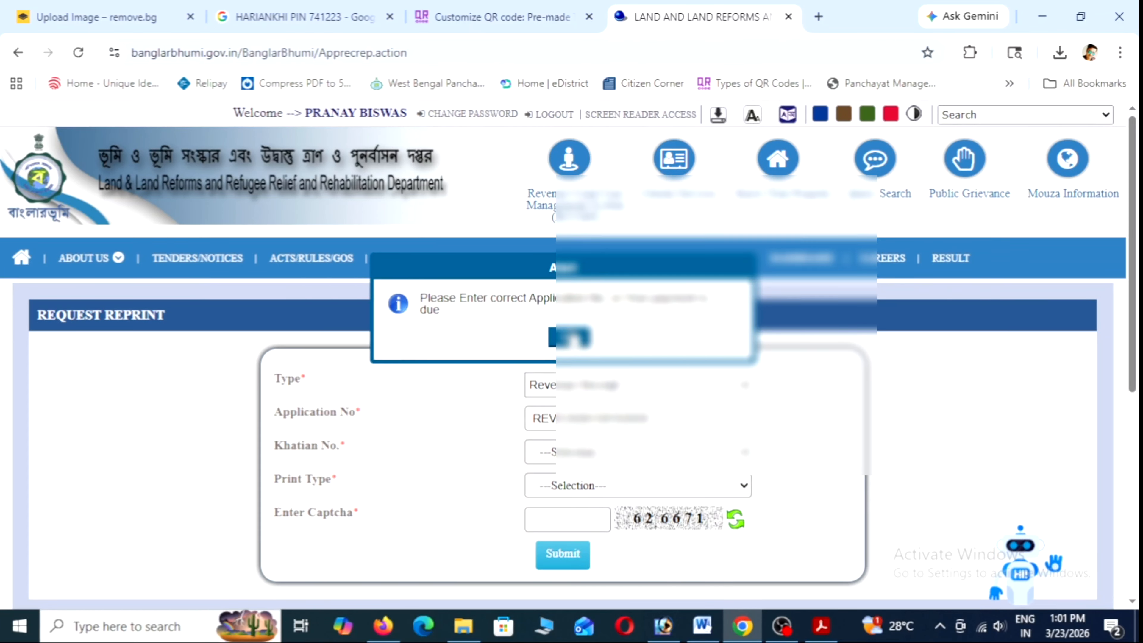
left_click(572, 338)
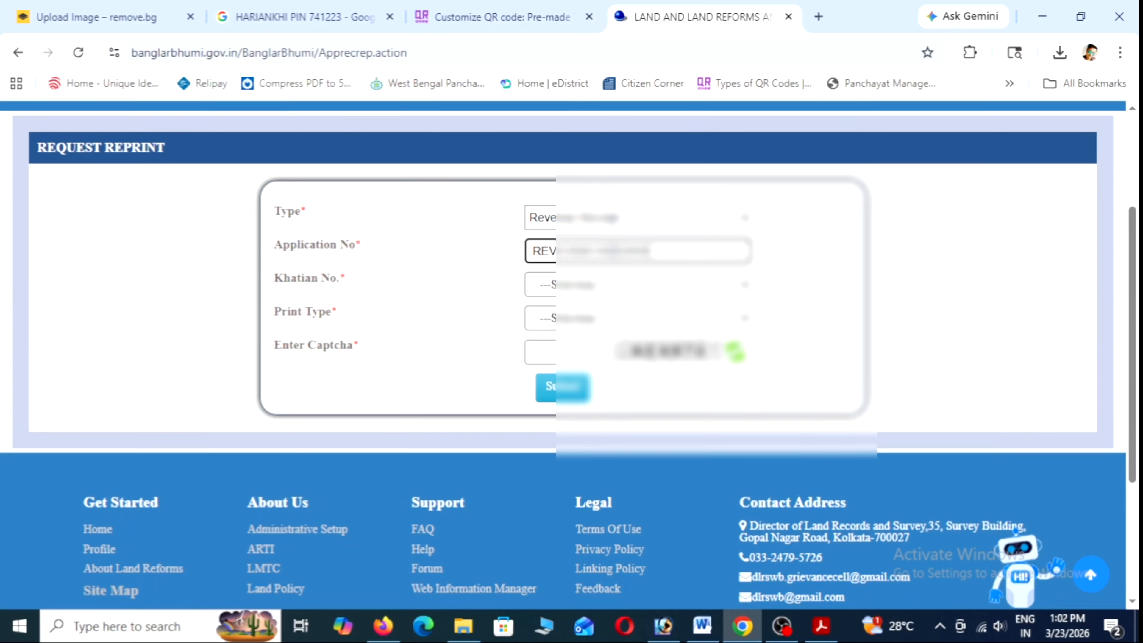
left_click_drag(653, 250, 527, 252)
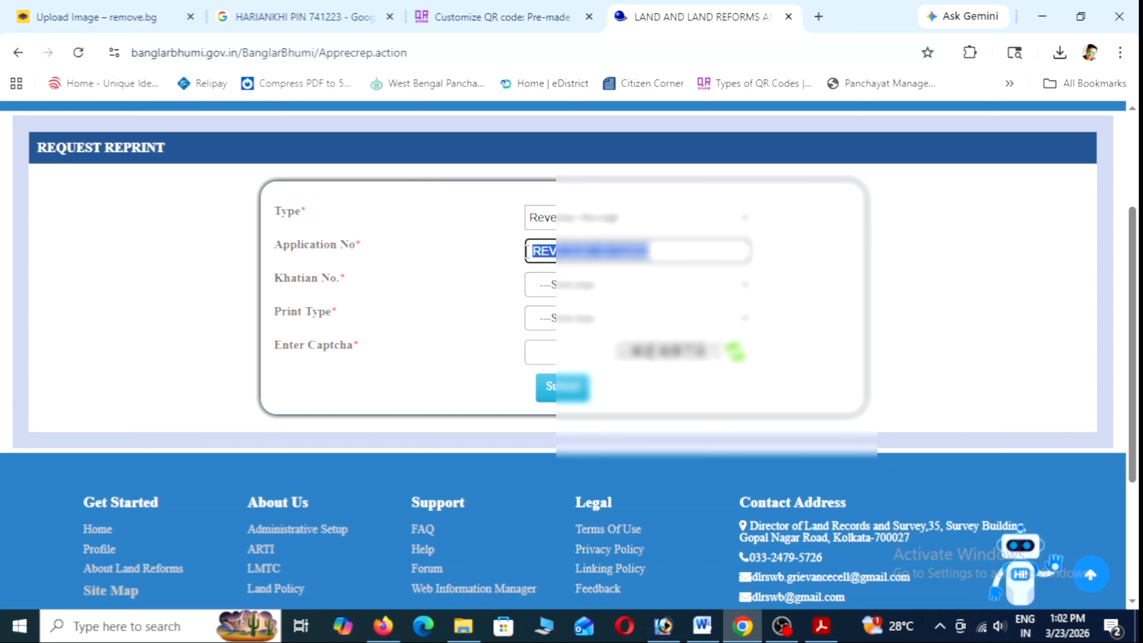
right_click(546, 250)
left_click(571, 288)
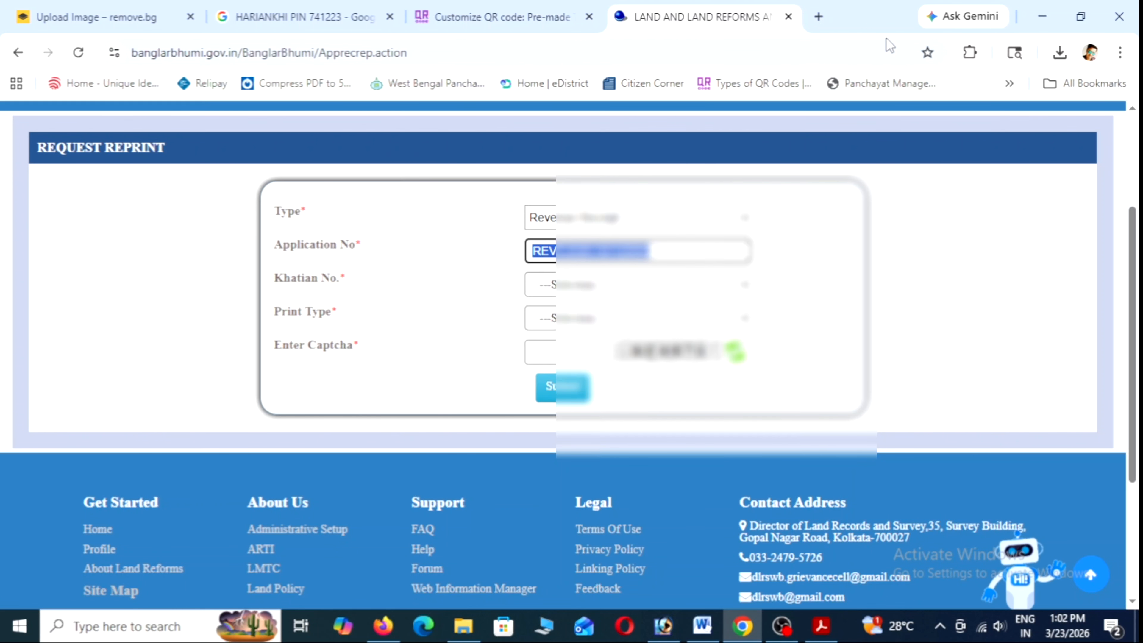
scroll(637, 172, "up", 4)
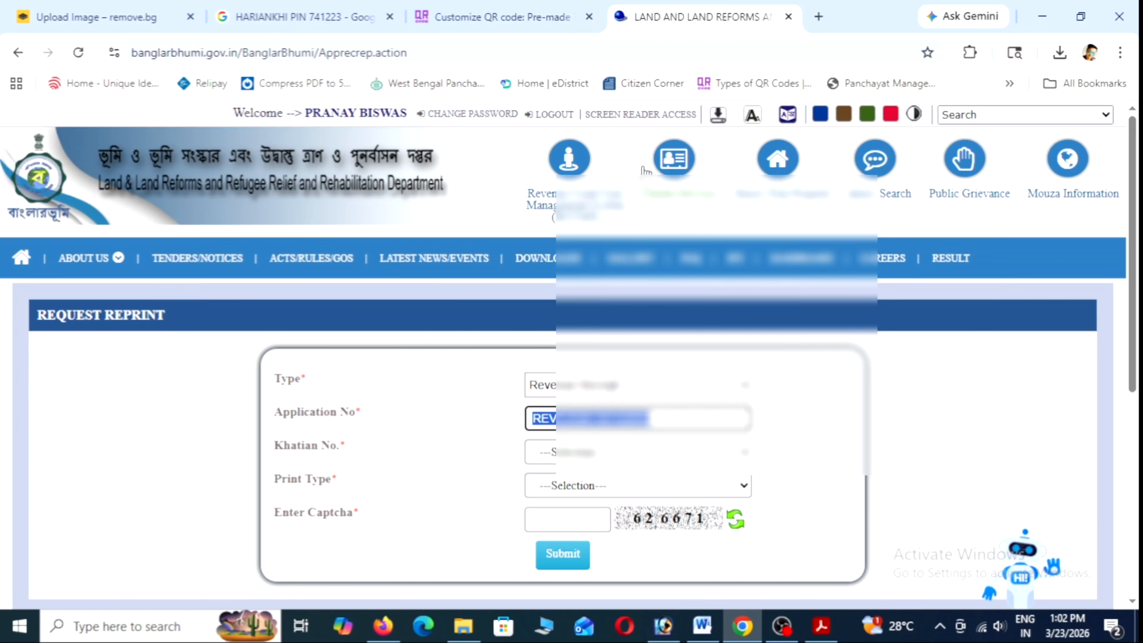
Step: Open the GRN search page, enter a fresh captcha and search for the payment details
left_click(674, 159)
left_click(558, 344)
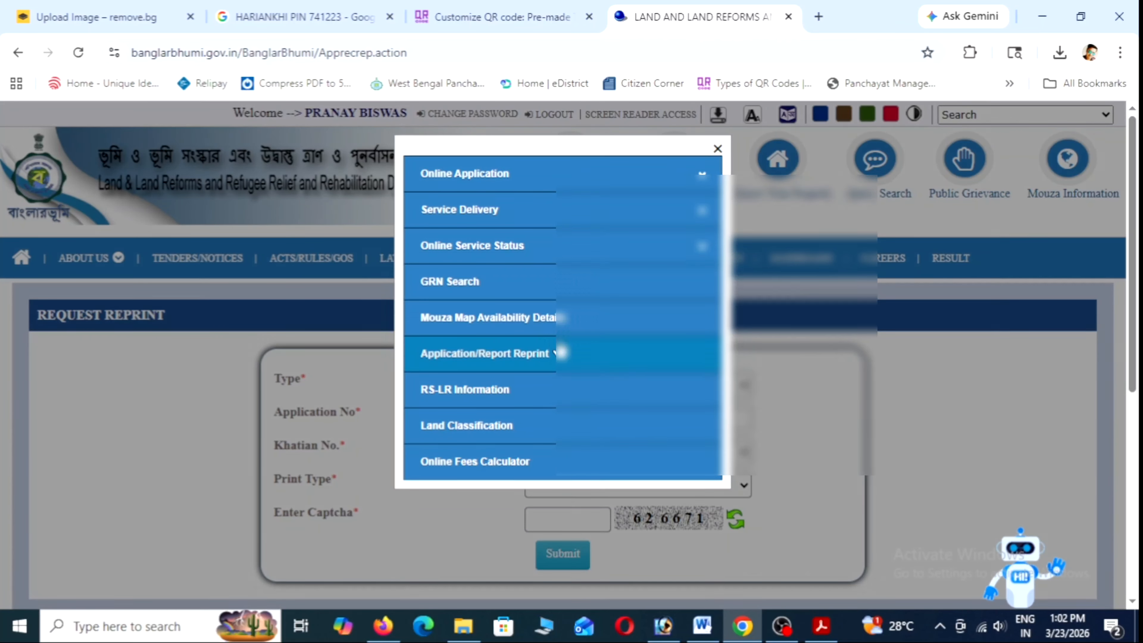
left_click(474, 291)
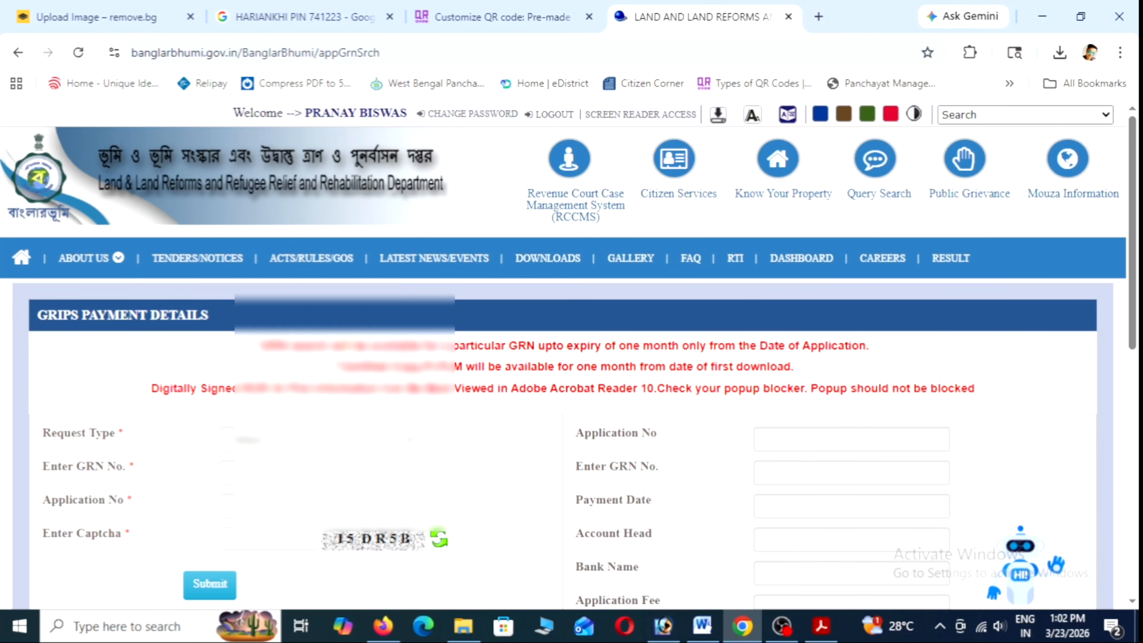
scroll(571, 360, "down", 3)
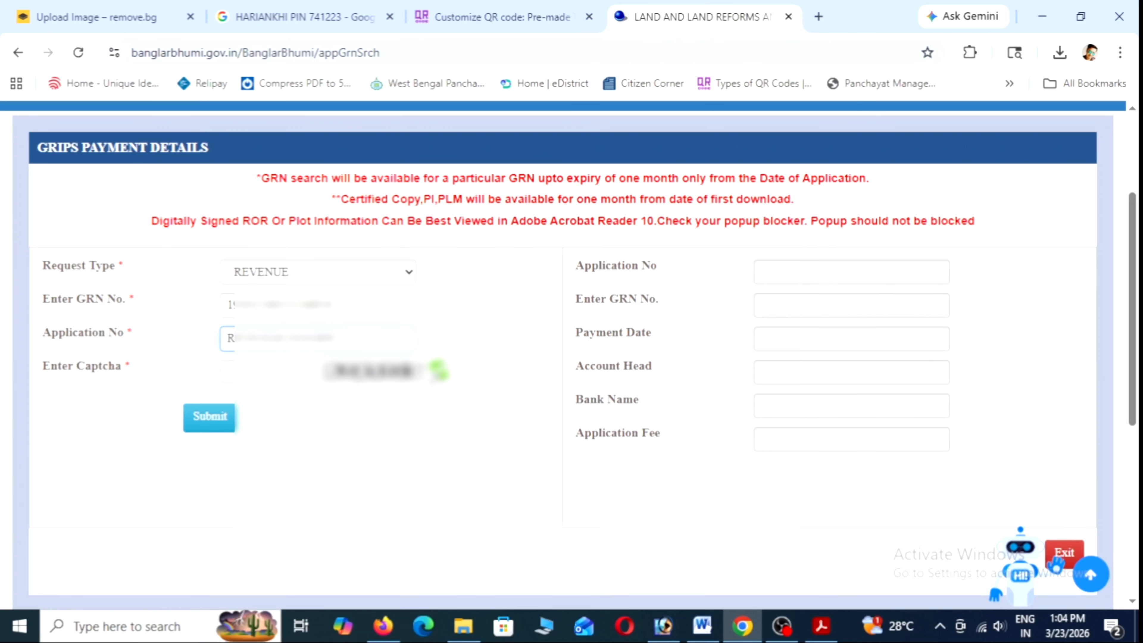
left_click(433, 374)
left_click(255, 377)
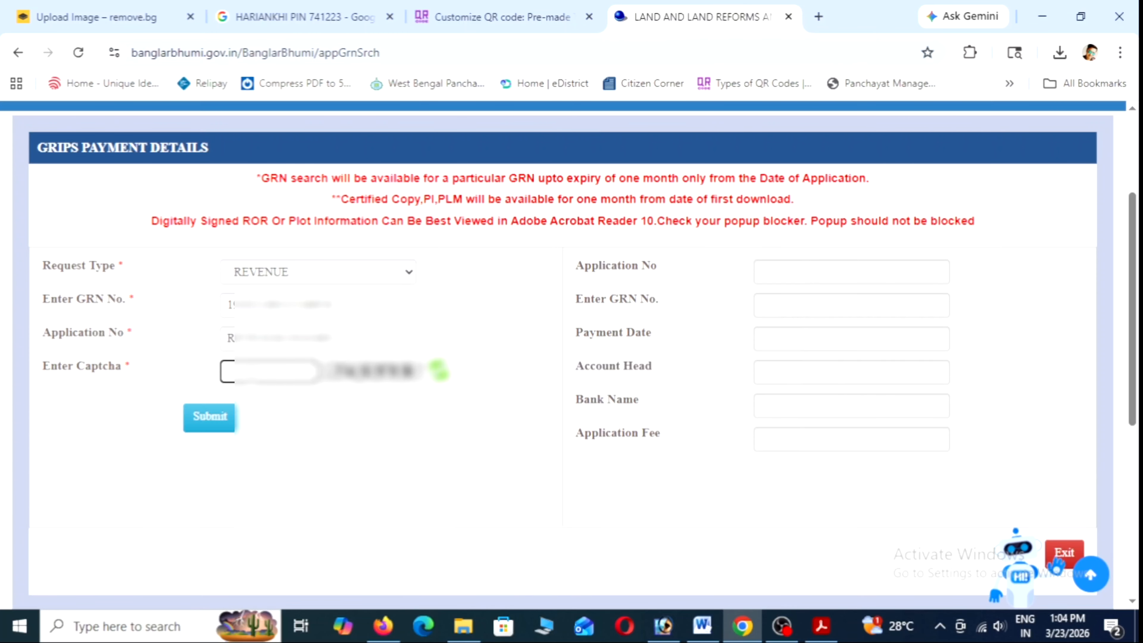
type("74")
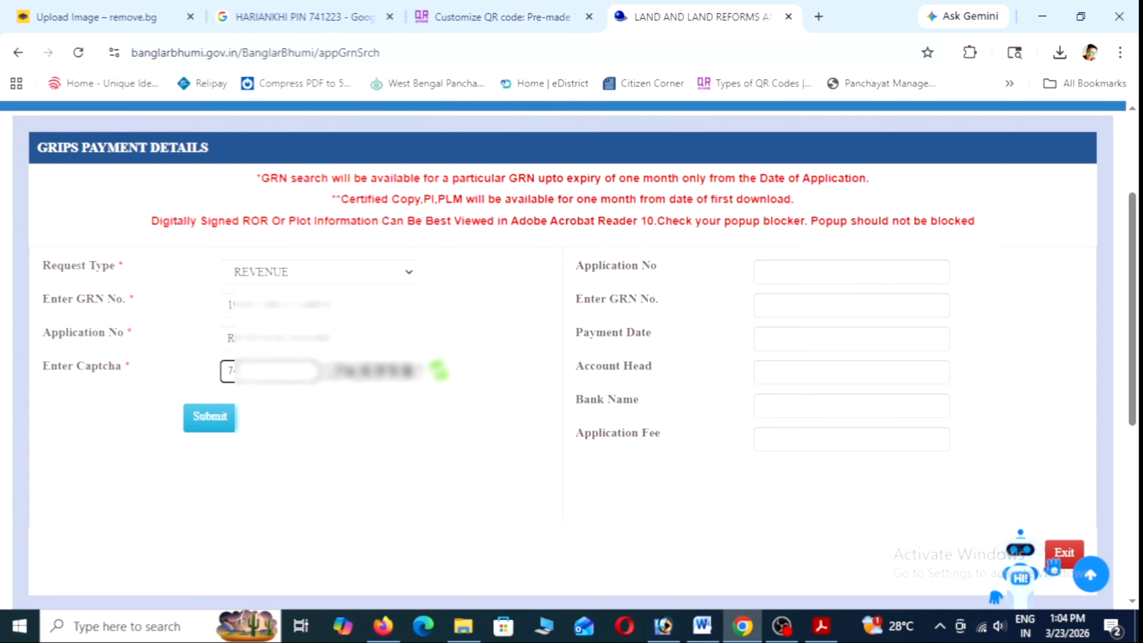
type("89")
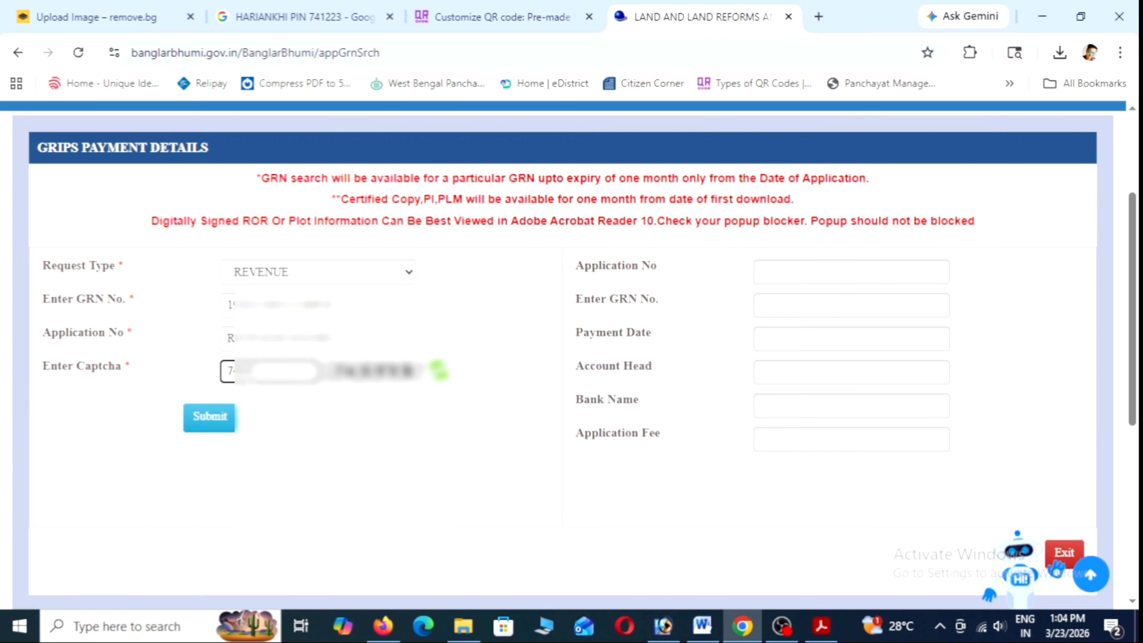
type("98")
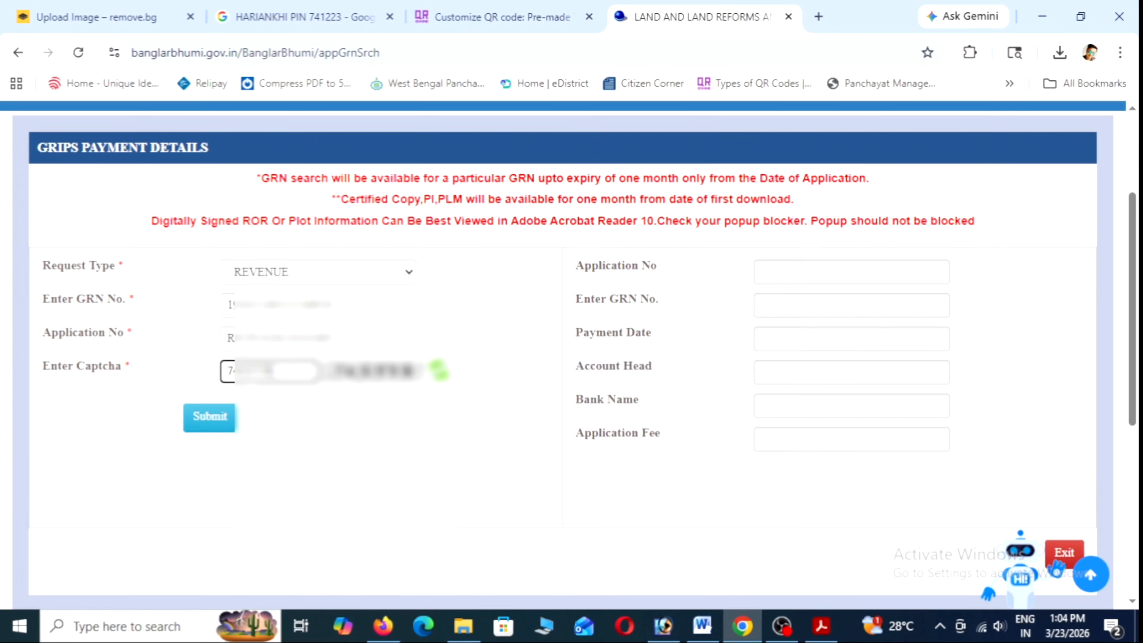
left_click(219, 421)
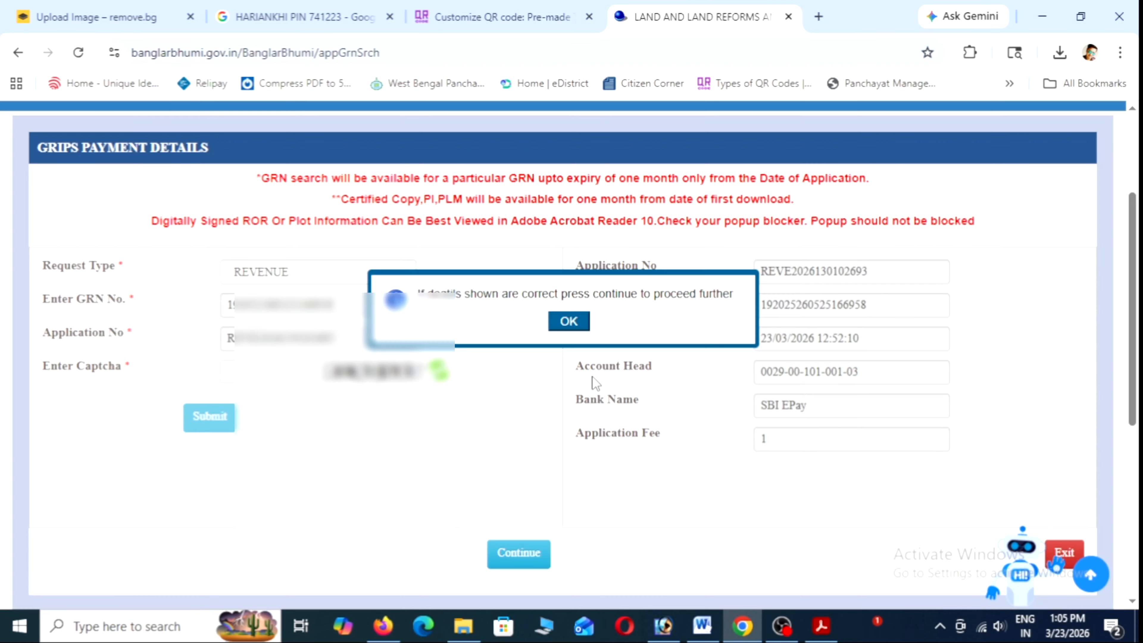
Step: Acknowledge the confirmation, copy the application number and continue with the payment details
left_click(573, 325)
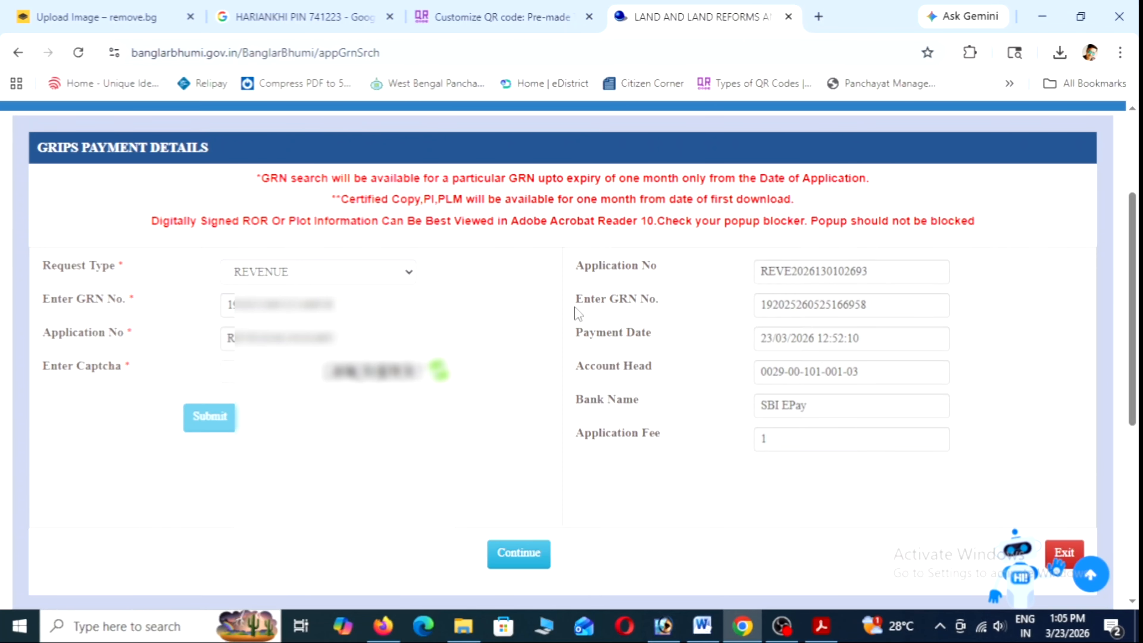
left_click_drag(228, 340, 341, 340)
right_click(299, 347)
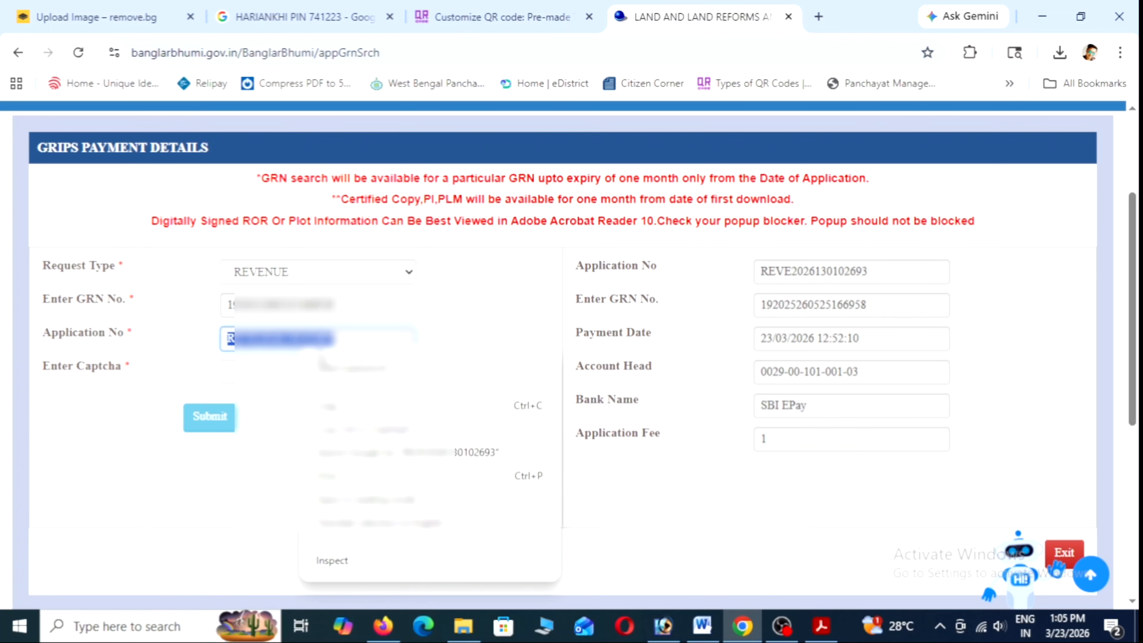
left_click(333, 408)
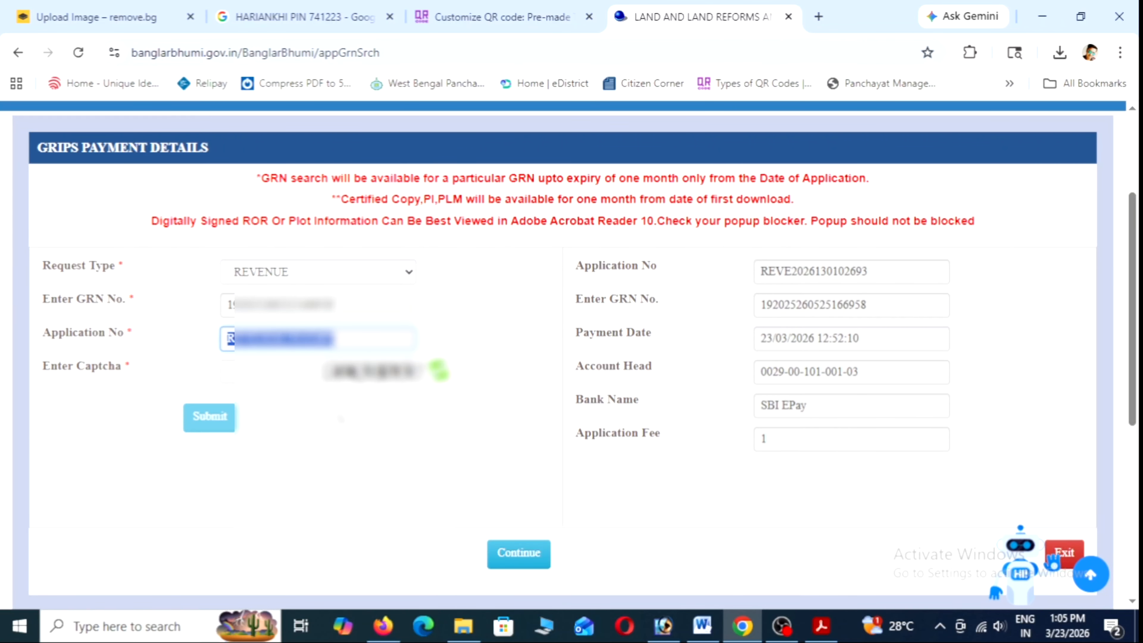
left_click(535, 560)
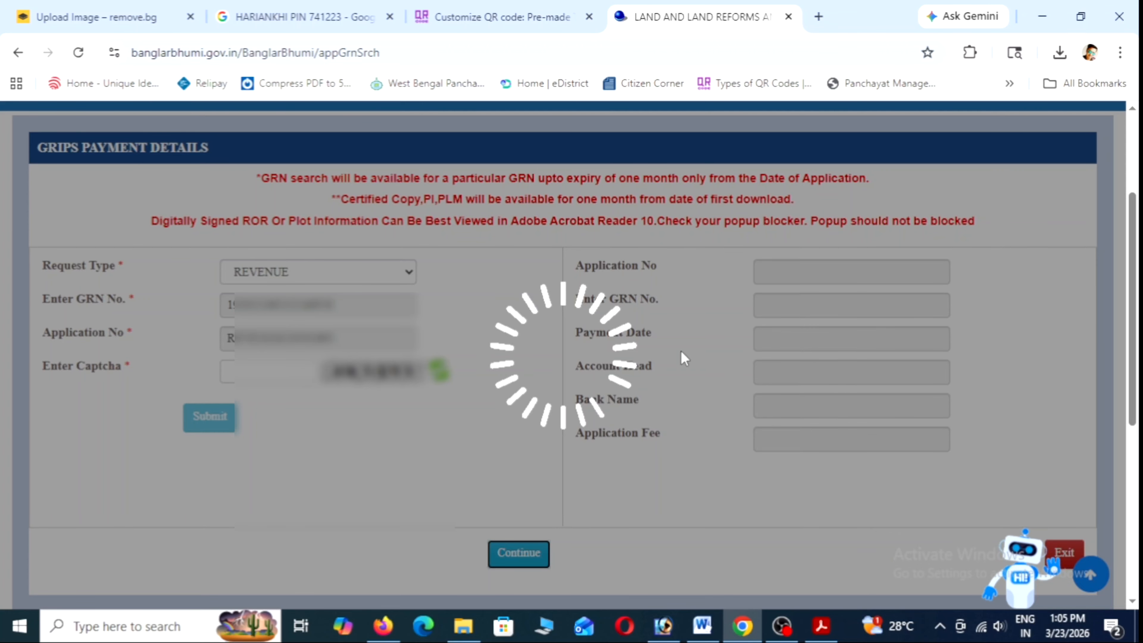
Step: Return to the top and open Application/Report Reprint from Citizen Services
scroll(680, 351, "down", 3)
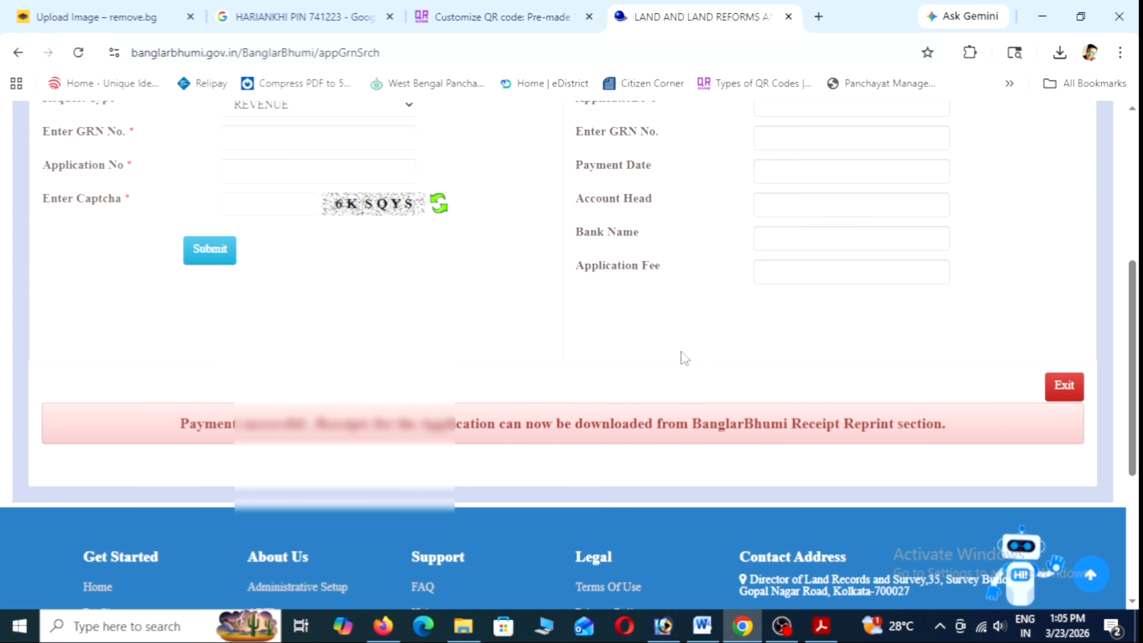
scroll(594, 428, "down", 3)
scroll(628, 392, "up", 8)
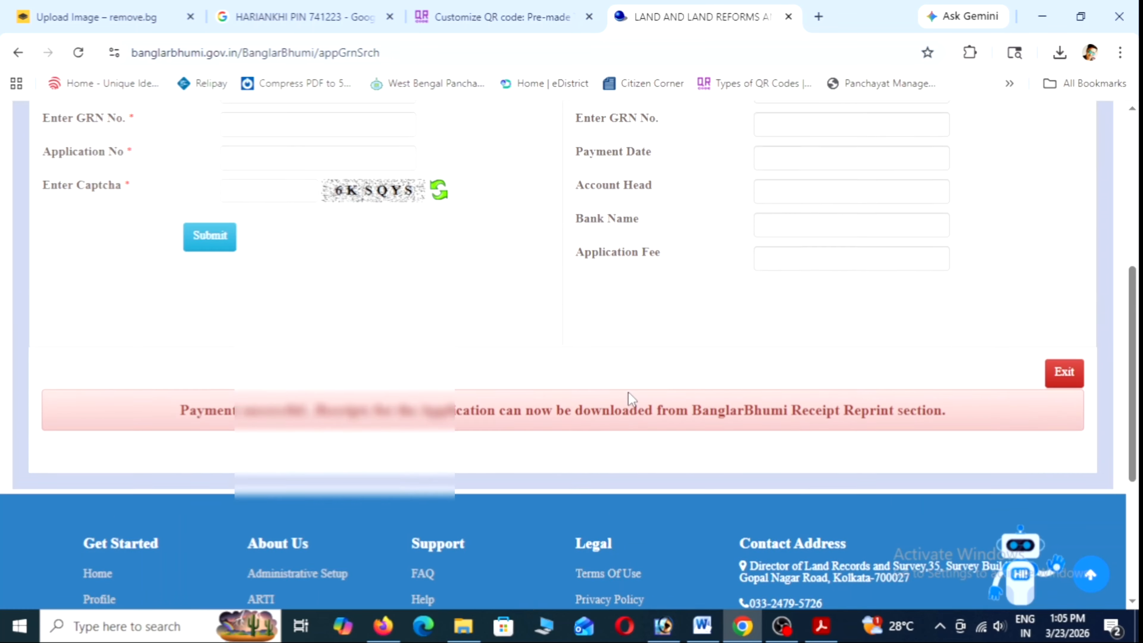
scroll(661, 148, "up", 2)
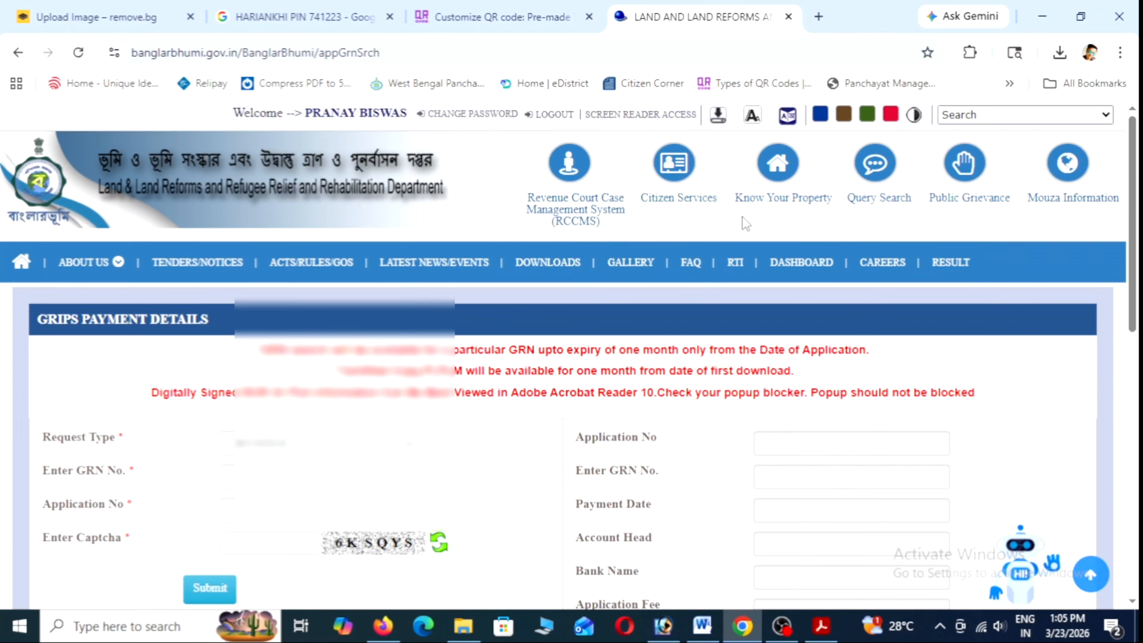
left_click(670, 179)
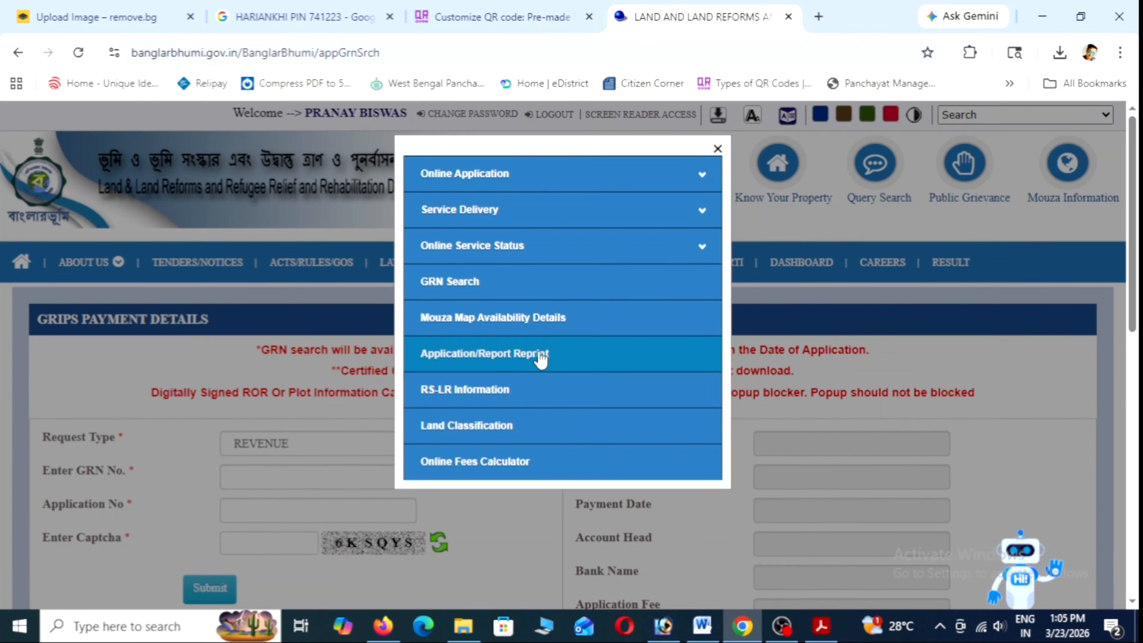
left_click(565, 359)
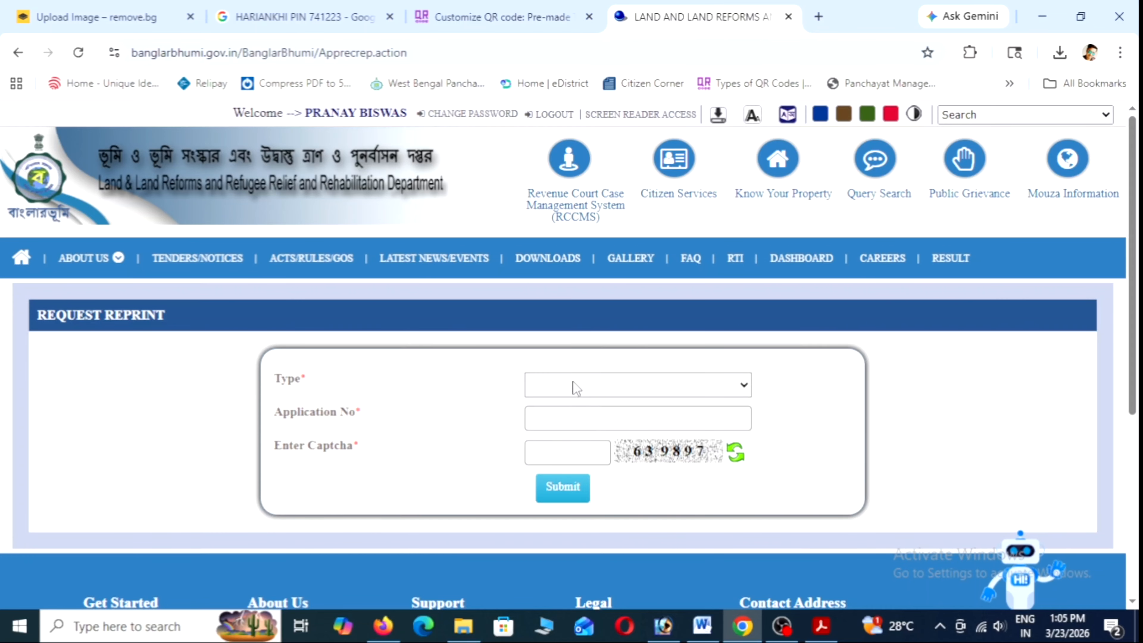
Step: Set Type to Revenue Receipt and paste the copied application number
left_click(576, 388)
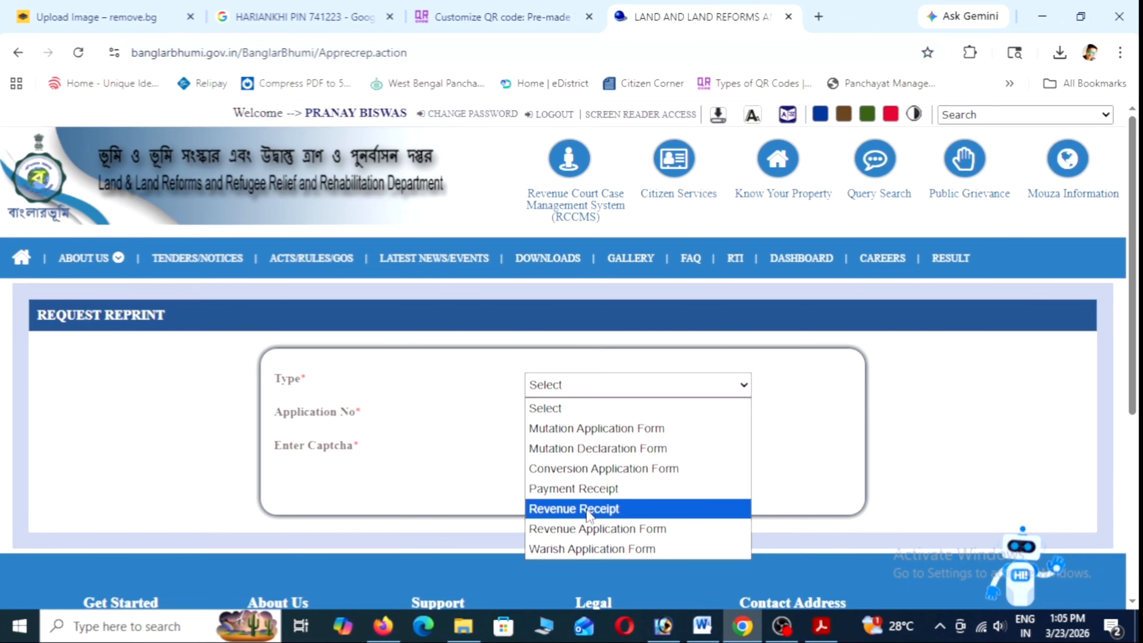
left_click(588, 513)
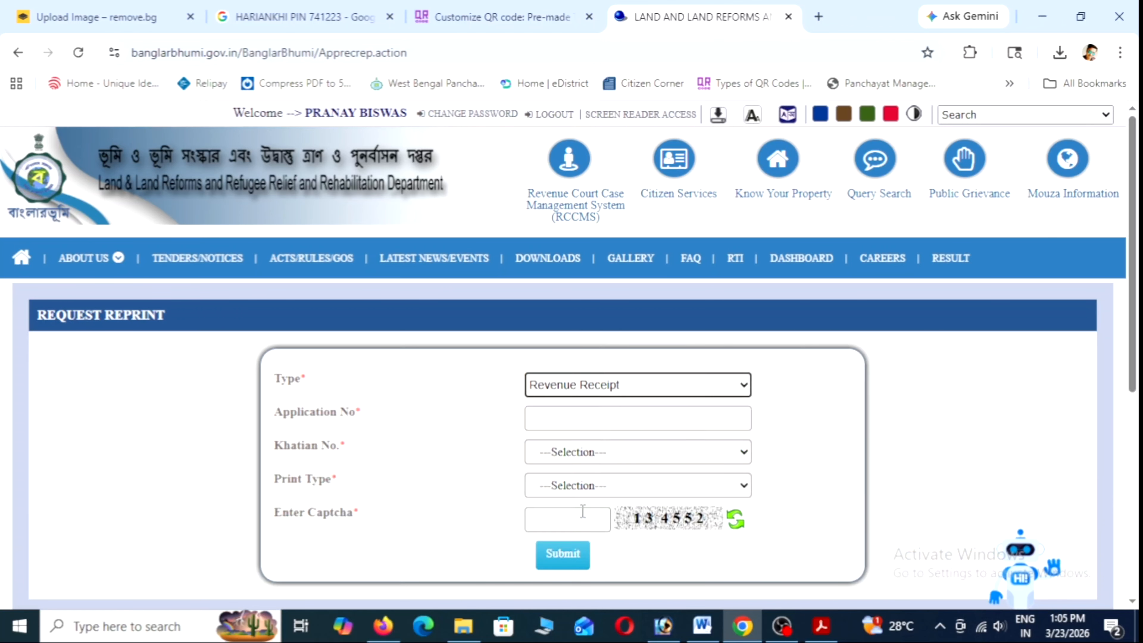
left_click(551, 410)
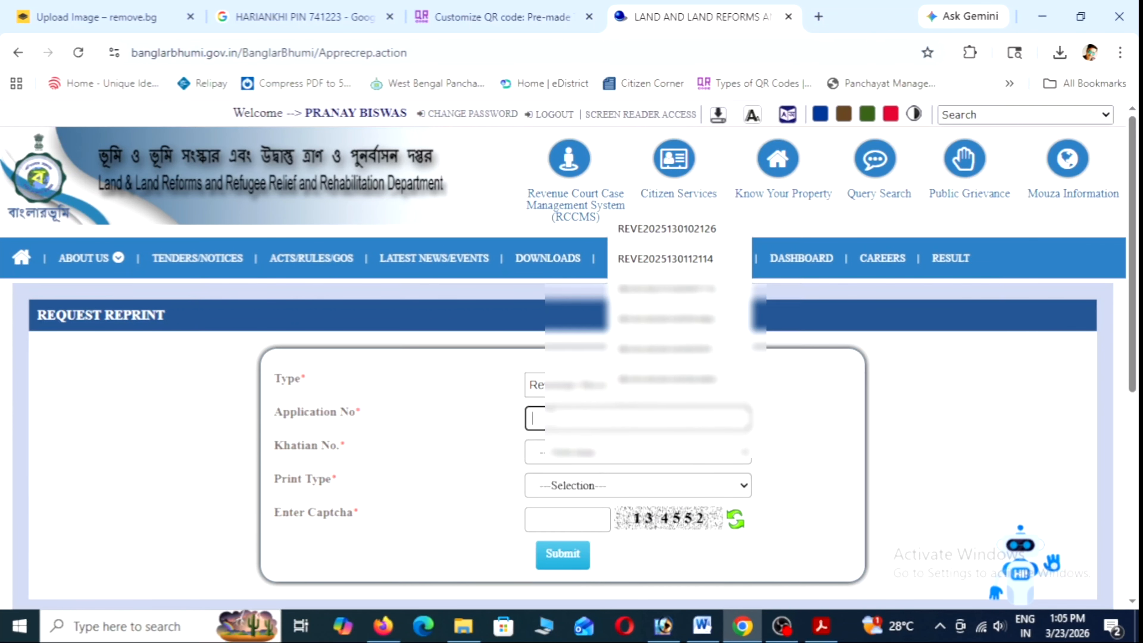
right_click(552, 412)
left_click(575, 226)
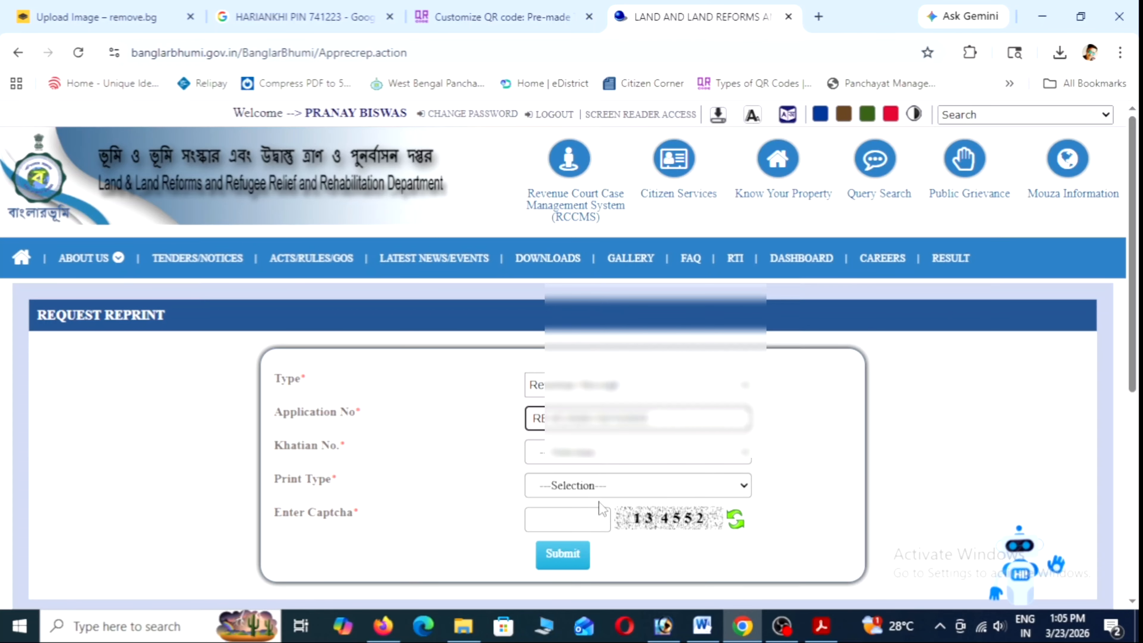
Step: Pick the khatian number and print type, enter the captcha and submit the reprint request
left_click(589, 454)
left_click(569, 495)
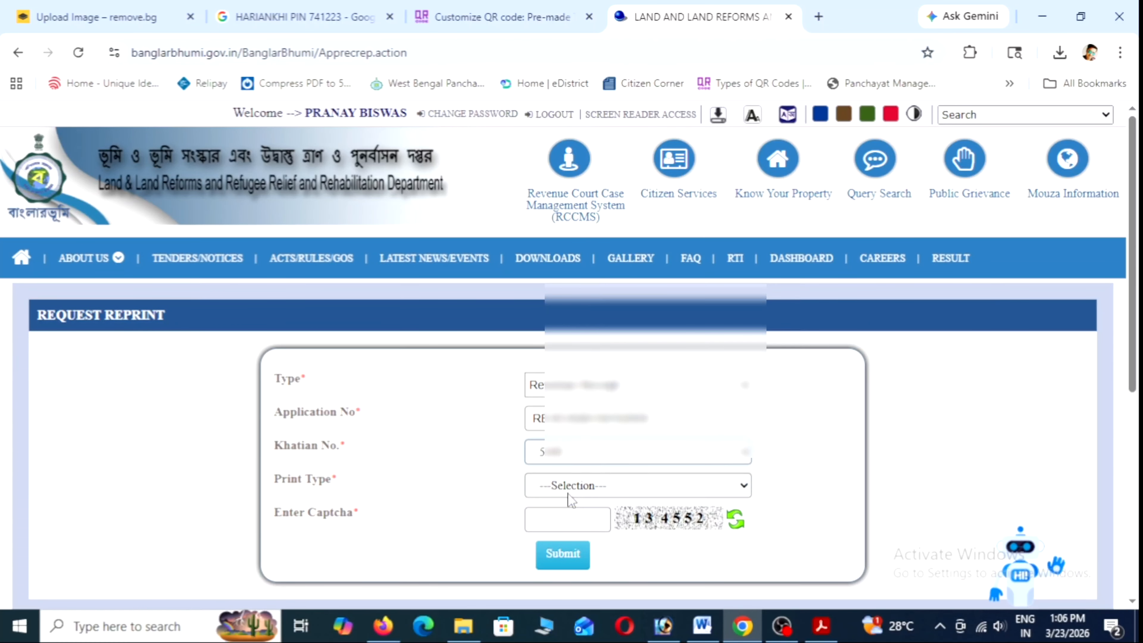
scroll(569, 496, "down", 2)
left_click(621, 375)
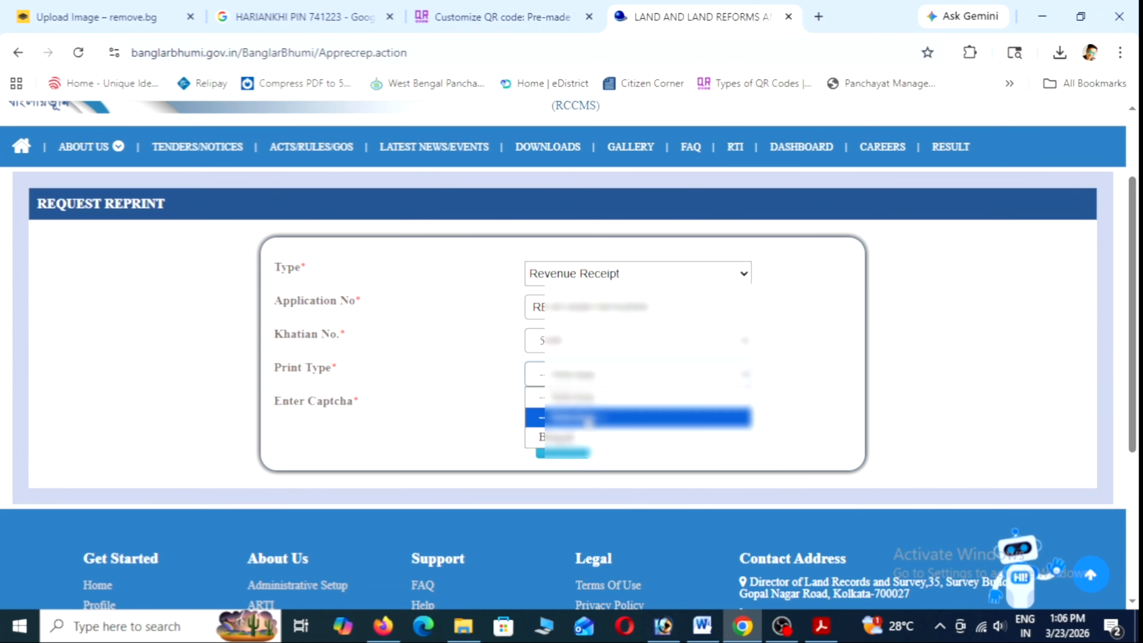
left_click(583, 436)
left_click(574, 410)
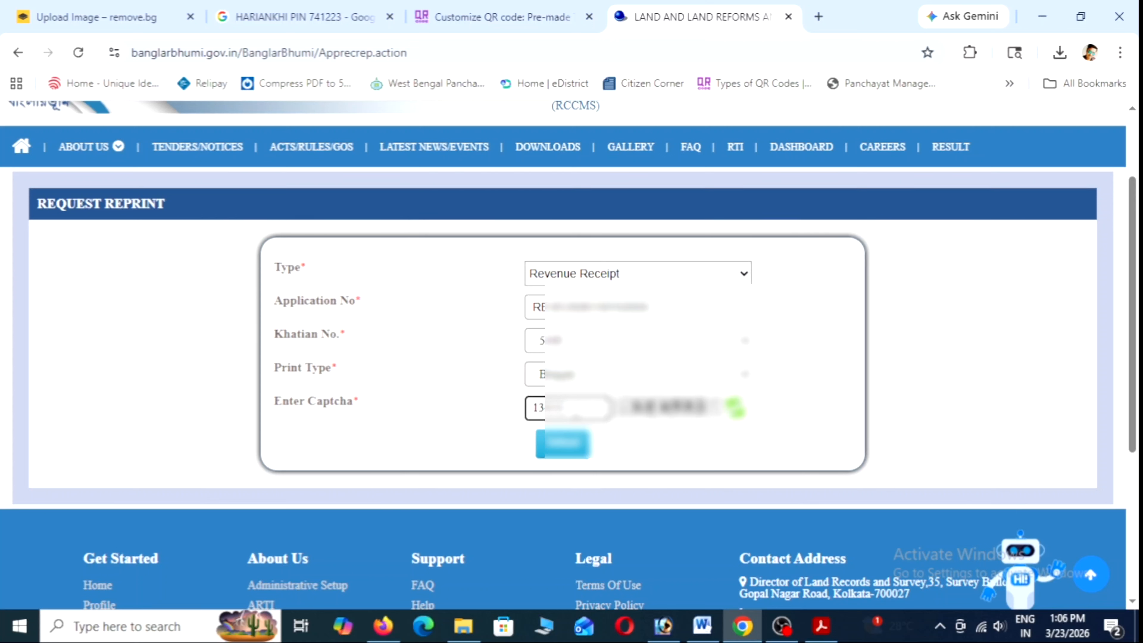
left_click(563, 443)
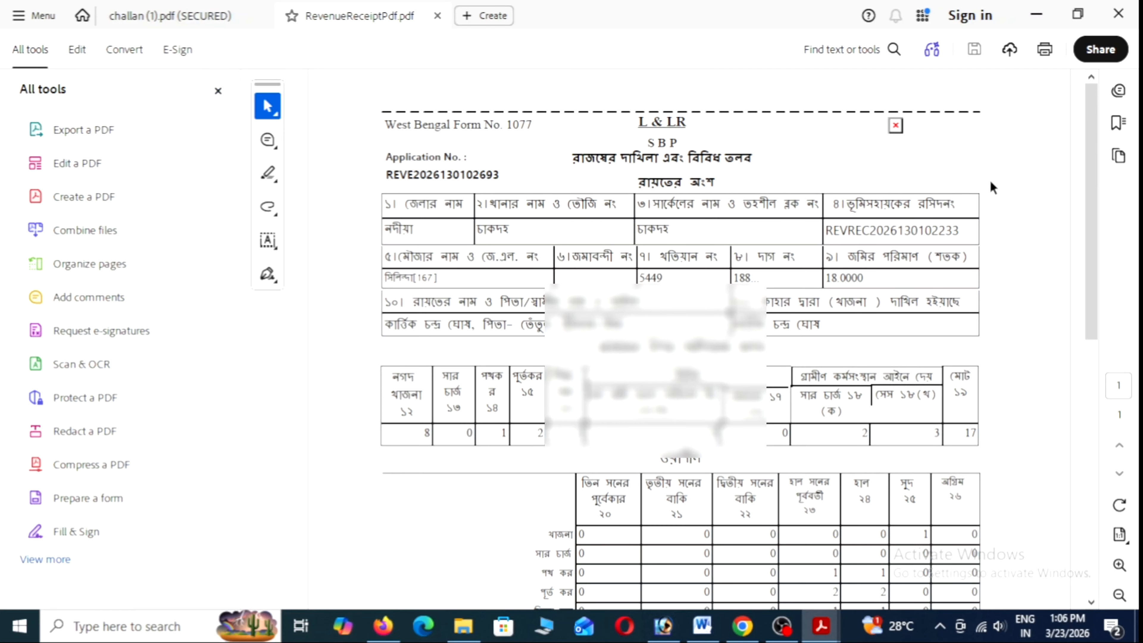
Step: Set up printing of the revenue receipt on the EPSON L380 Series with a grayscale preset and chosen paper size
left_click(1047, 50)
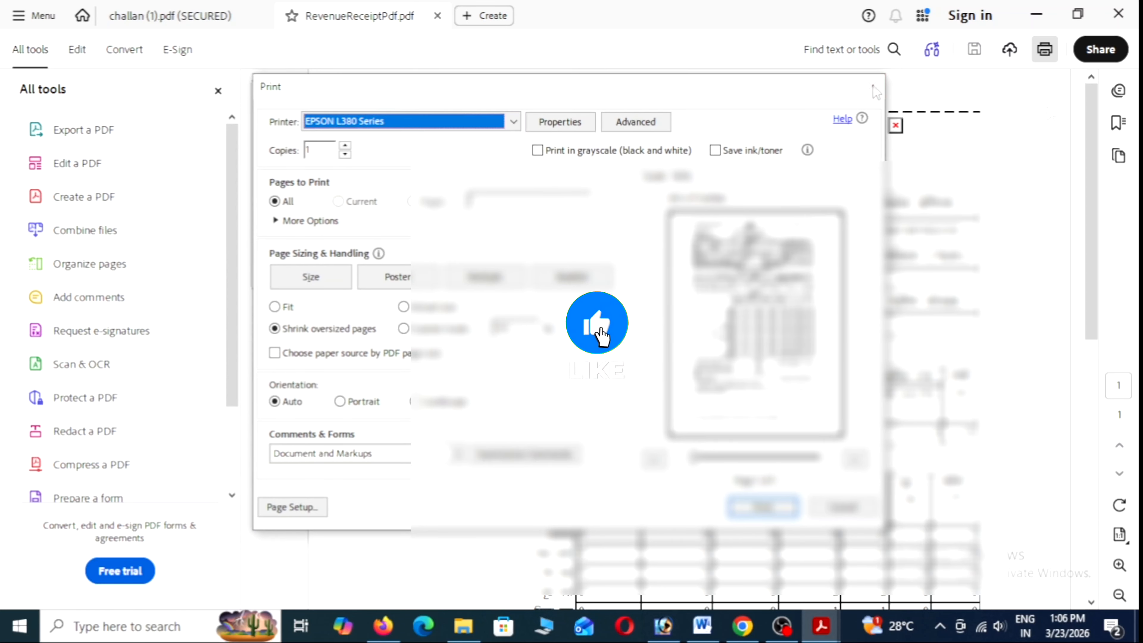
left_click(874, 88)
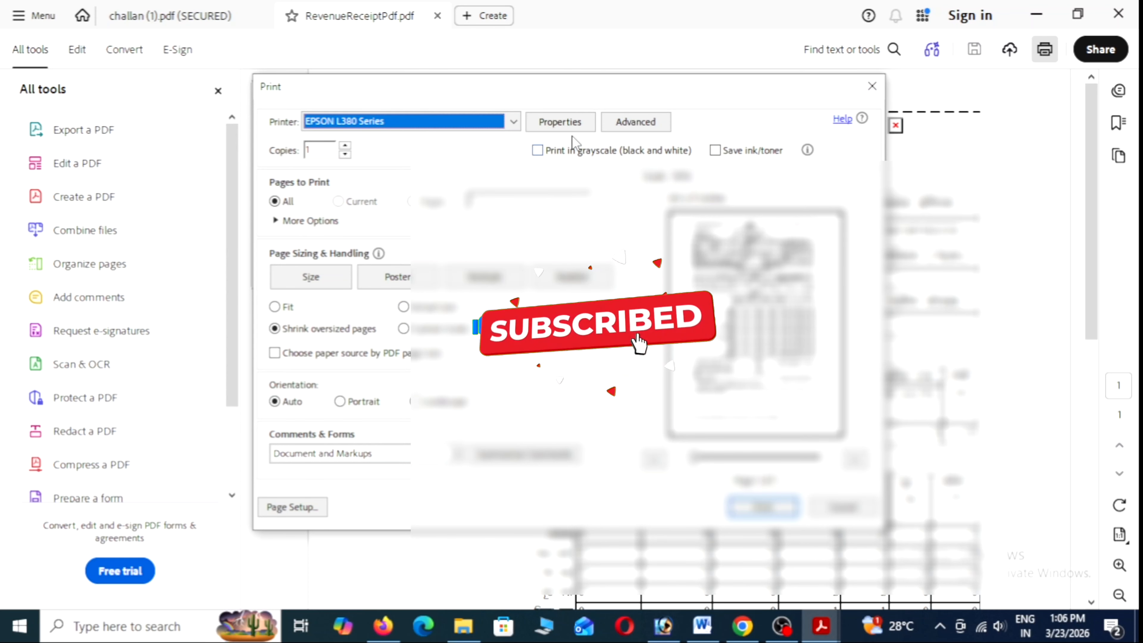
left_click(568, 127)
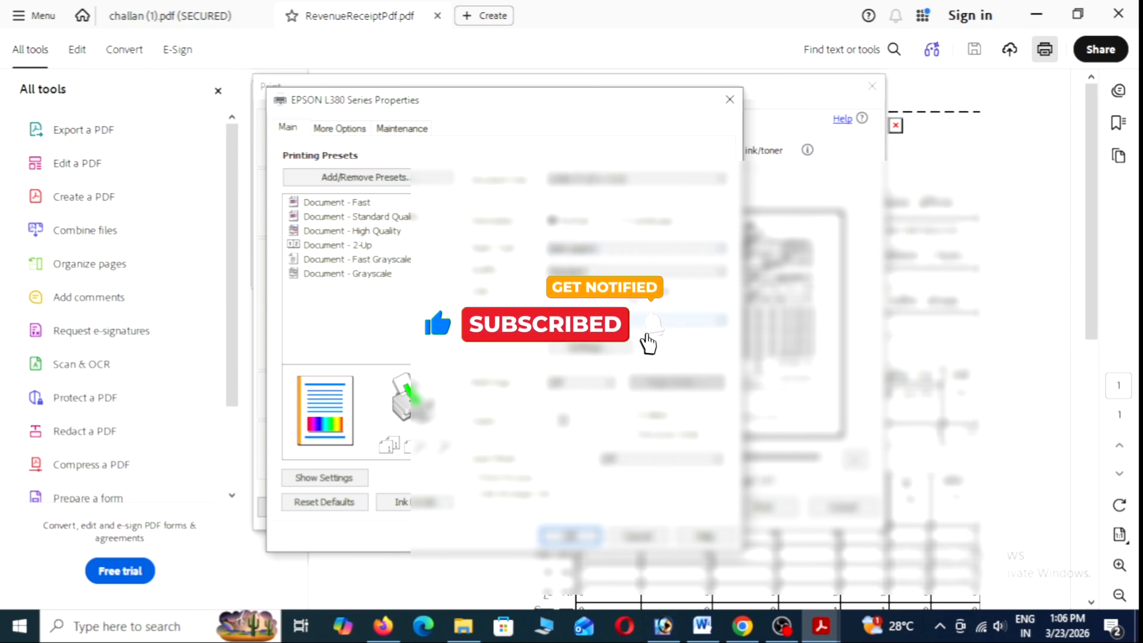
left_click(625, 292)
left_click(630, 179)
left_click(625, 193)
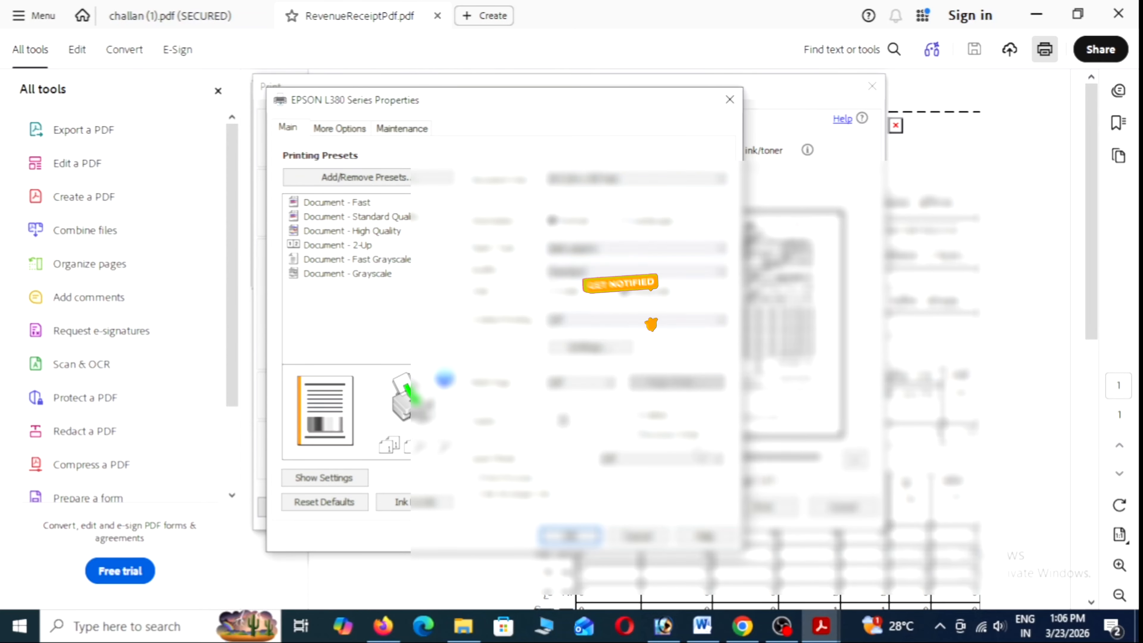
left_click(579, 536)
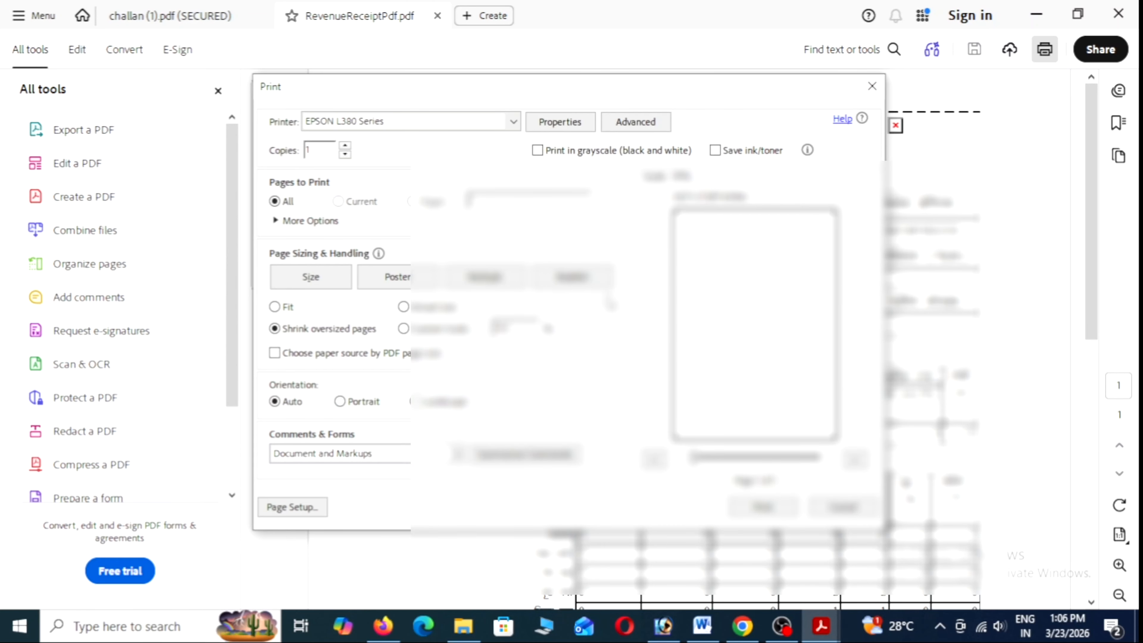